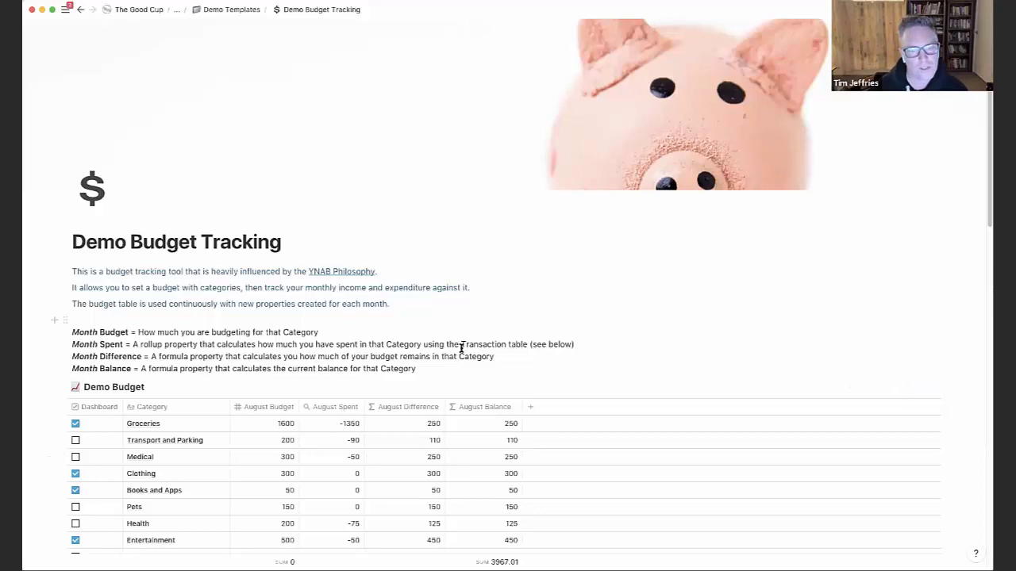
Step: Review the Demo Budget table's categories and August columns together with the Demo August Transactions table
{"action": "scroll", "coordinate": [460, 348], "scroll_direction": "down", "scroll_amount": 1}
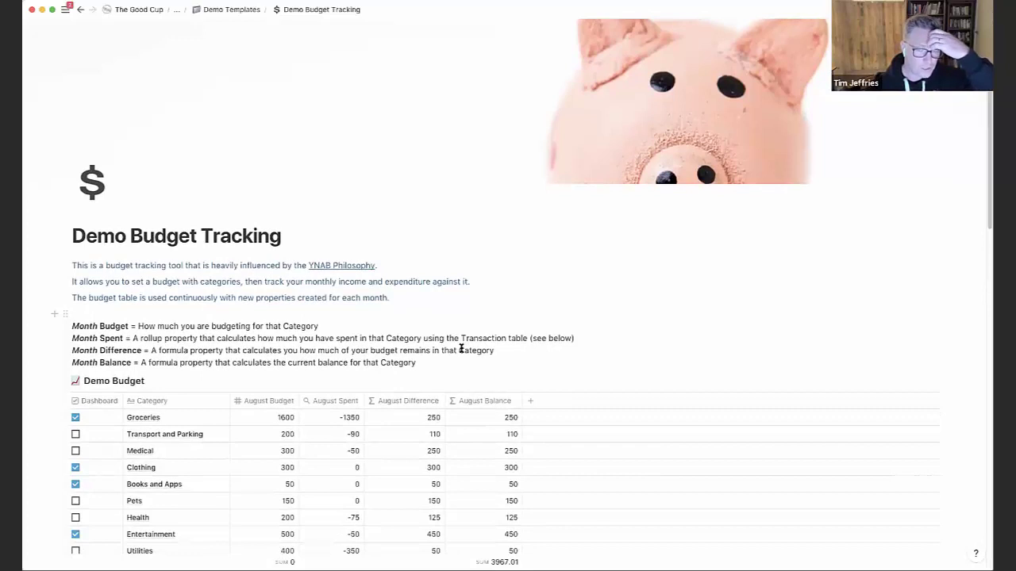
{"action": "scroll", "coordinate": [460, 347], "scroll_direction": "down", "scroll_amount": 5}
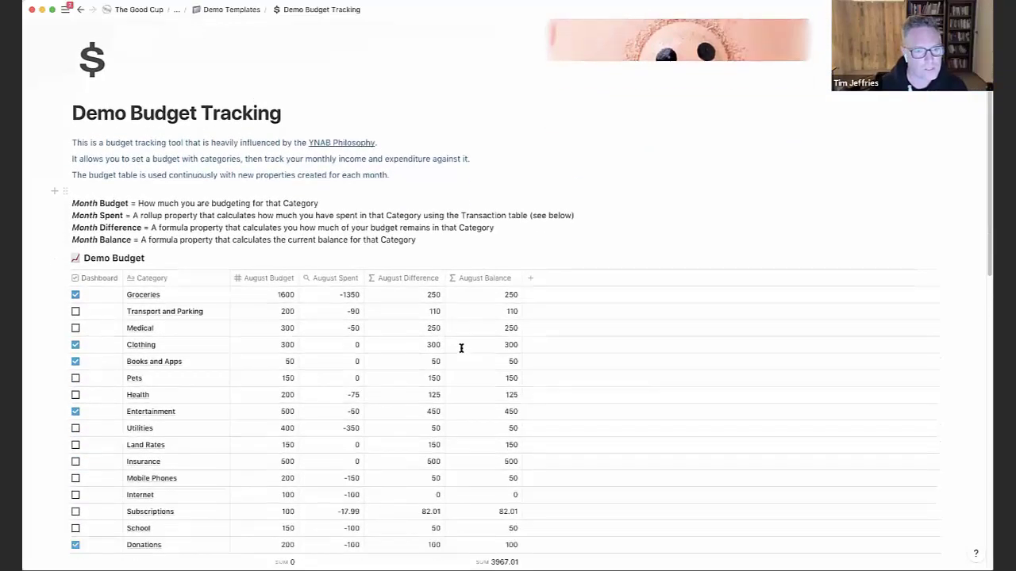
{"action": "scroll", "coordinate": [460, 348], "scroll_direction": "down", "scroll_amount": 2}
{"action": "scroll", "coordinate": [461, 352], "scroll_direction": "down", "scroll_amount": 1}
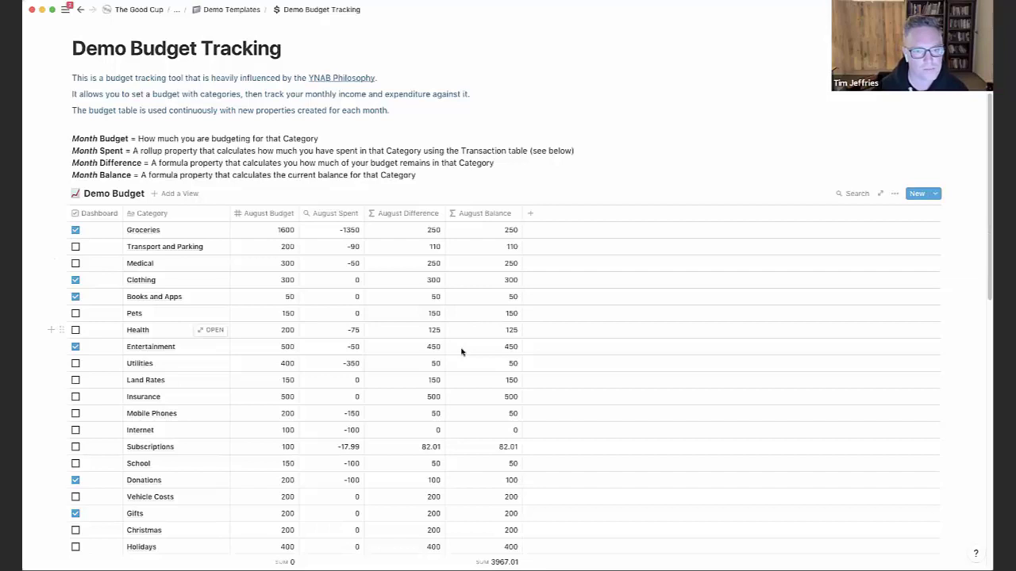
{"action": "scroll", "coordinate": [349, 361], "scroll_direction": "down", "scroll_amount": 6}
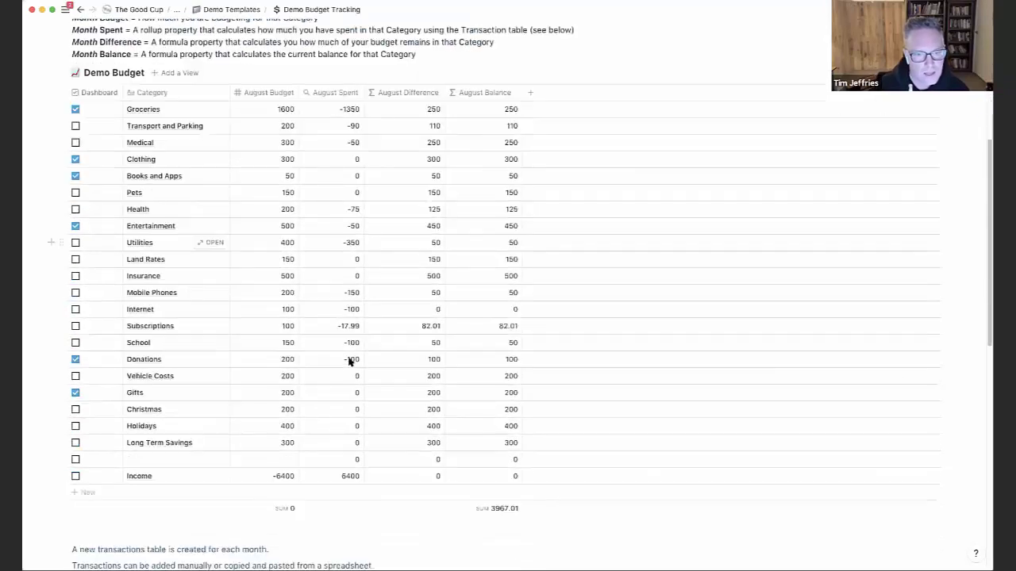
{"action": "scroll", "coordinate": [349, 361], "scroll_direction": "down", "scroll_amount": 15}
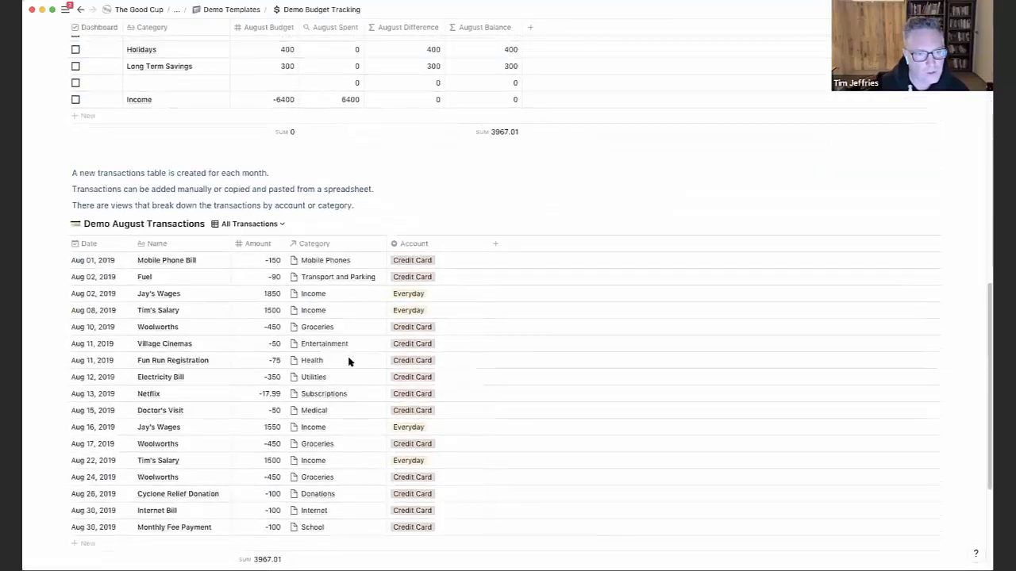
{"action": "scroll", "coordinate": [349, 361], "scroll_direction": "down", "scroll_amount": 1}
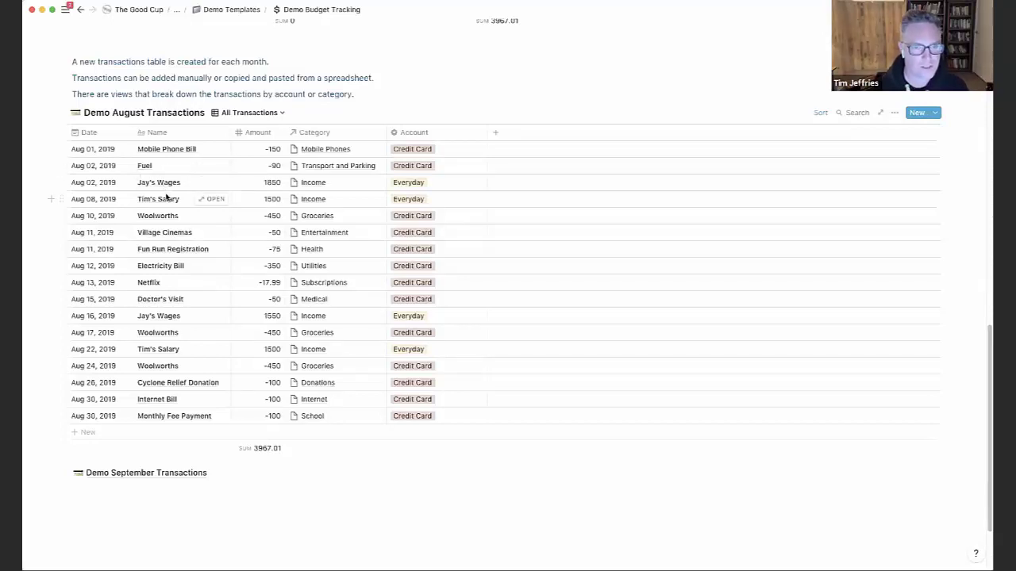
{"action": "scroll", "coordinate": [166, 197], "scroll_direction": "up", "scroll_amount": 10}
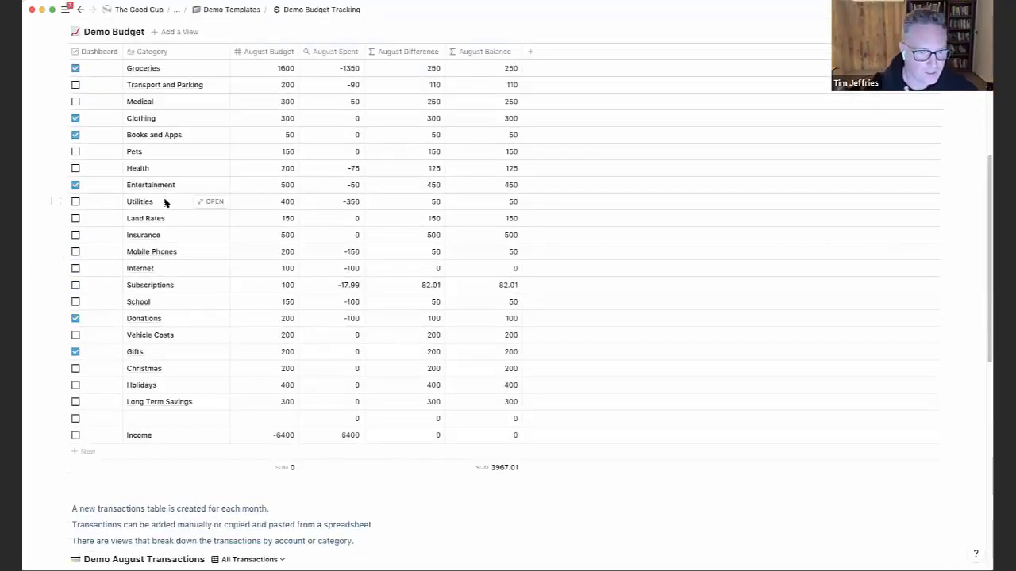
{"action": "scroll", "coordinate": [165, 211], "scroll_direction": "down", "scroll_amount": 5}
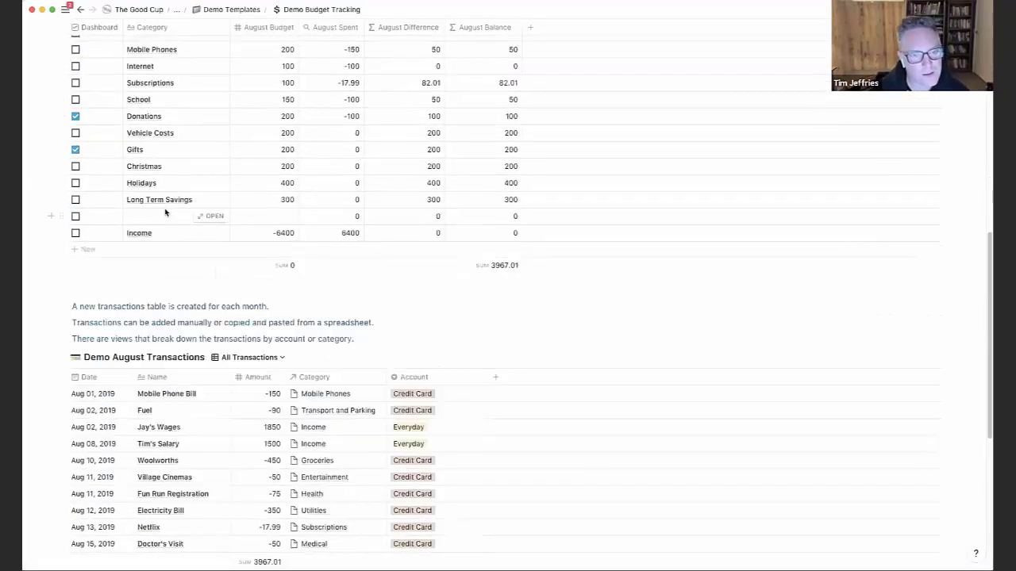
{"action": "scroll", "coordinate": [165, 212], "scroll_direction": "up", "scroll_amount": 5}
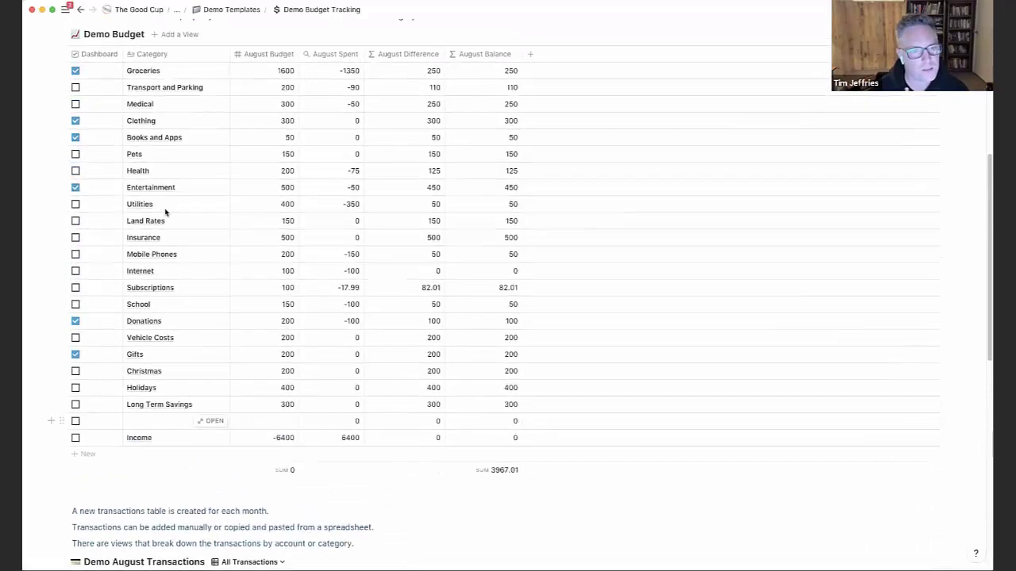
{"action": "scroll", "coordinate": [166, 212], "scroll_direction": "up", "scroll_amount": 1}
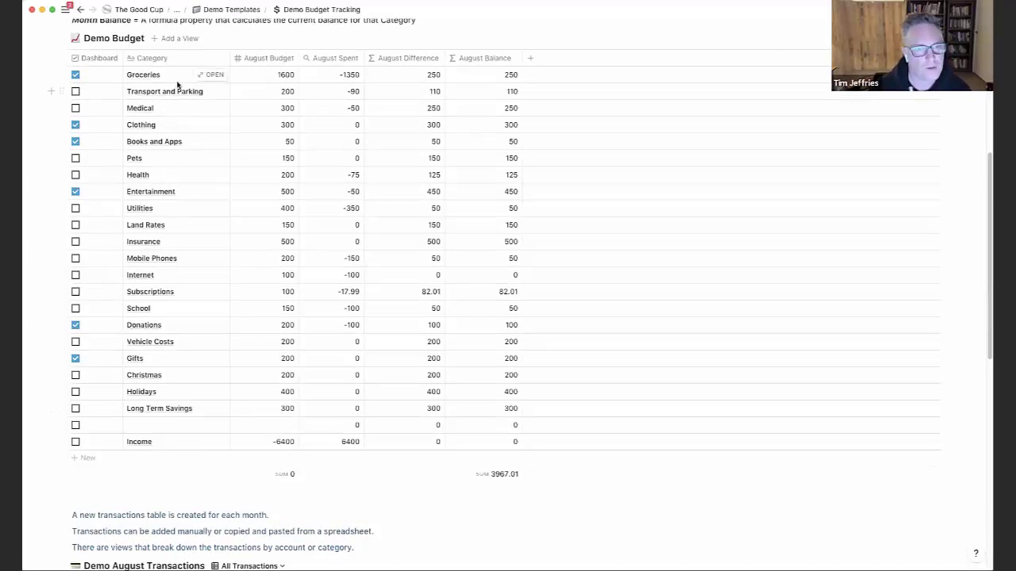
{"action": "scroll", "coordinate": [177, 85], "scroll_direction": "up", "scroll_amount": 2}
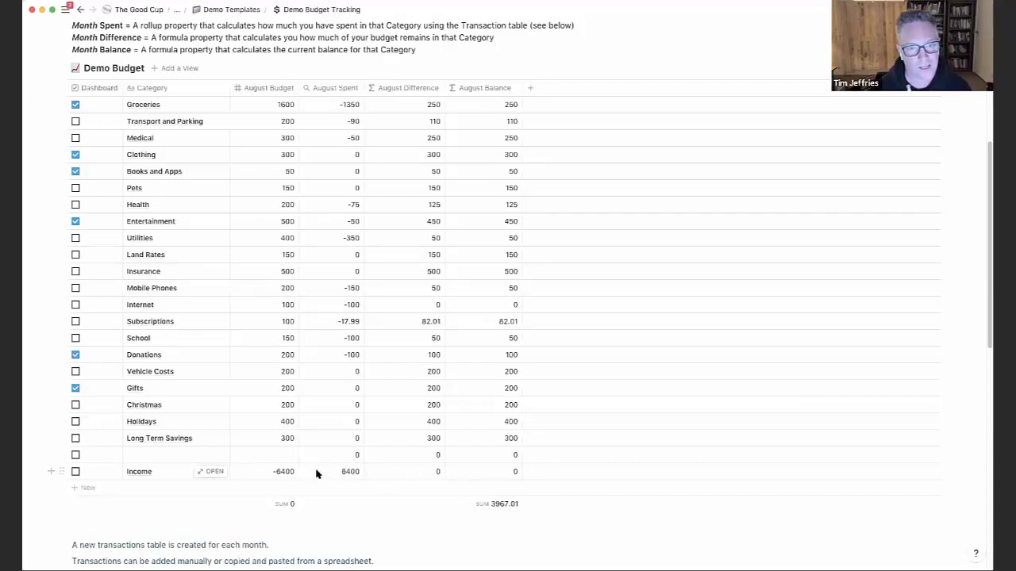
Step: Inspect the budget category linked to the Mobile Phone Bill transaction and compare it with the Mobile Phones budget row
{"action": "scroll", "coordinate": [331, 476], "scroll_direction": "down", "scroll_amount": 3}
{"action": "scroll", "coordinate": [331, 476], "scroll_direction": "down", "scroll_amount": 10}
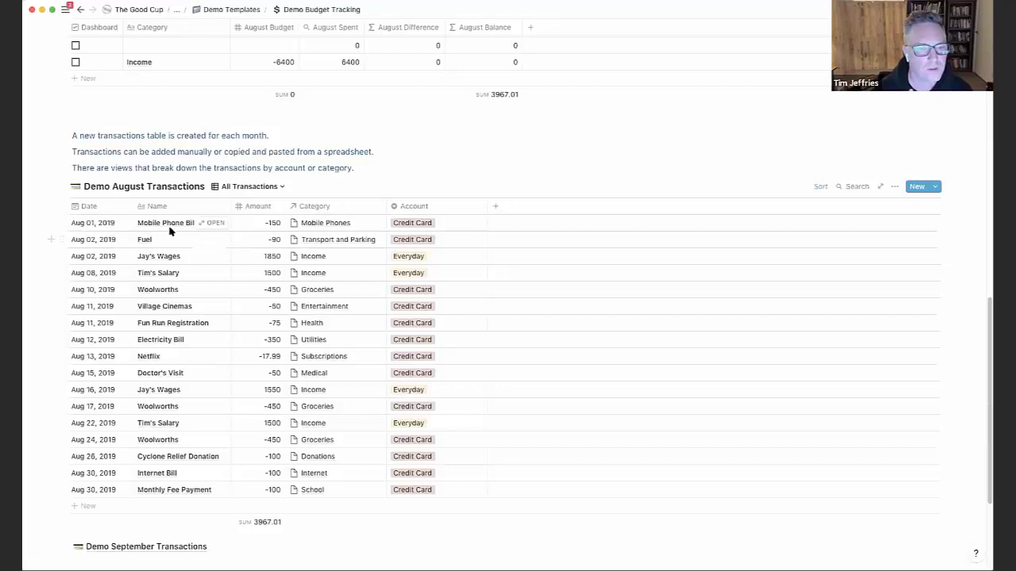
{"action": "left_click", "coordinate": [357, 225]}
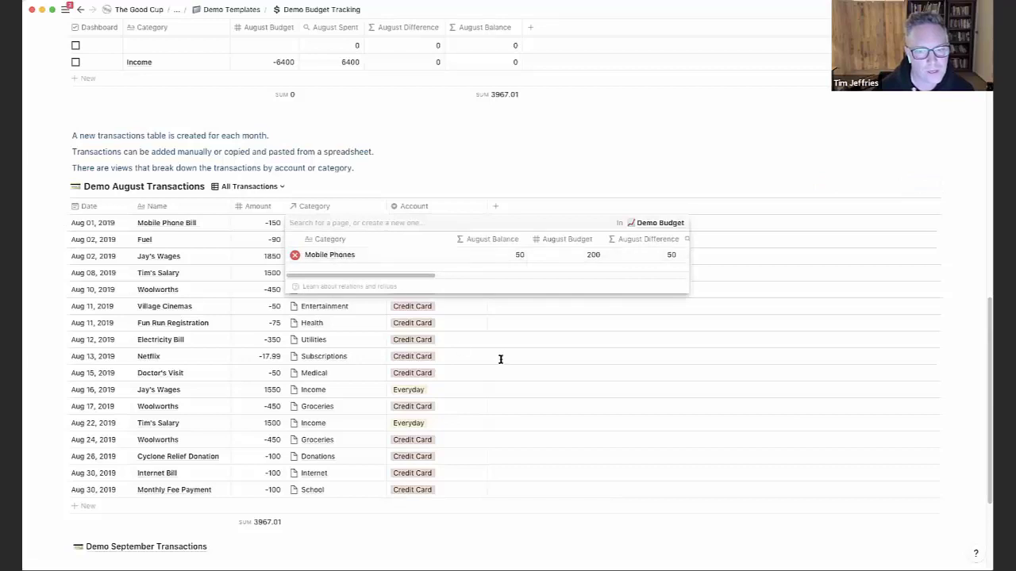
{"action": "key", "text": "Escape"}
{"action": "scroll", "coordinate": [385, 293], "scroll_direction": "up", "scroll_amount": 8}
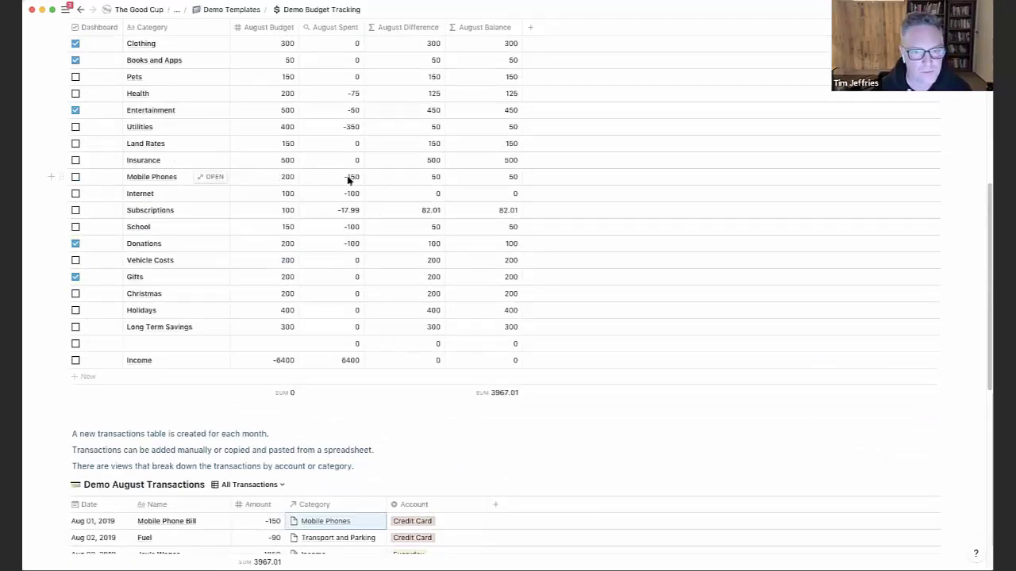
Step: Add a new entry to the Demo August Transactions table and date it Aug 14, 2019
{"action": "scroll", "coordinate": [356, 241], "scroll_direction": "down", "scroll_amount": 3}
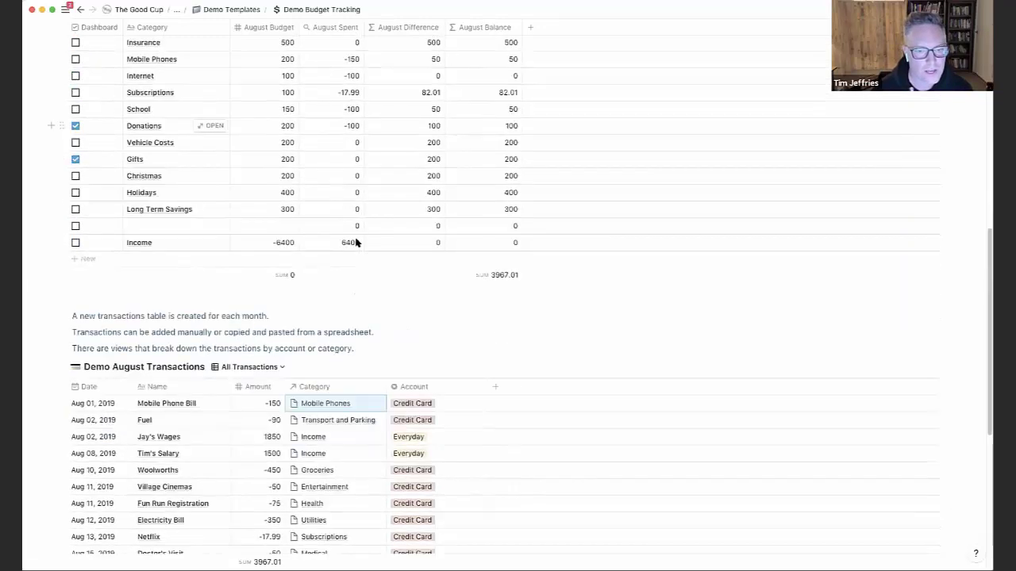
{"action": "scroll", "coordinate": [356, 241], "scroll_direction": "down", "scroll_amount": 4}
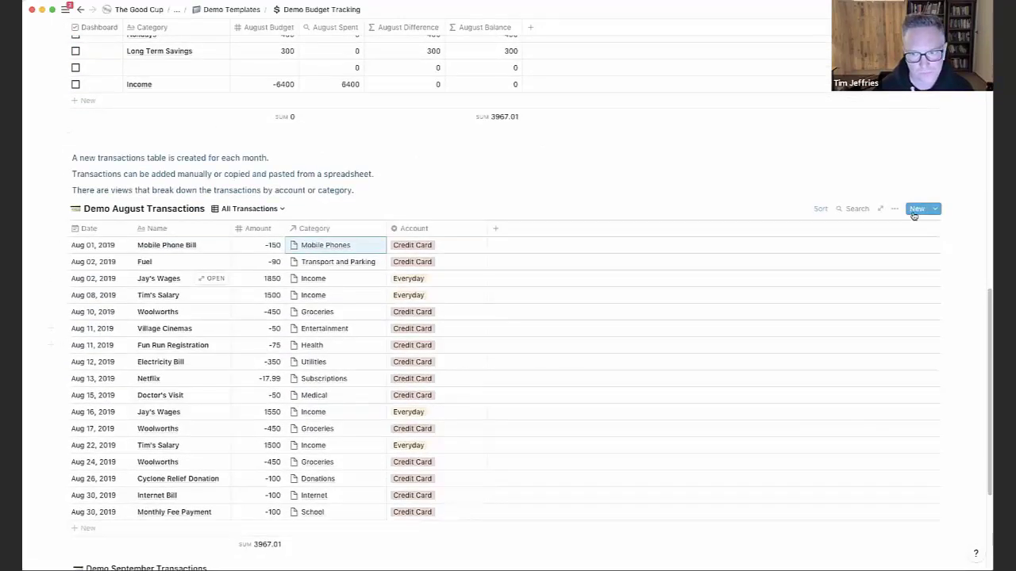
{"action": "left_click", "coordinate": [914, 213]}
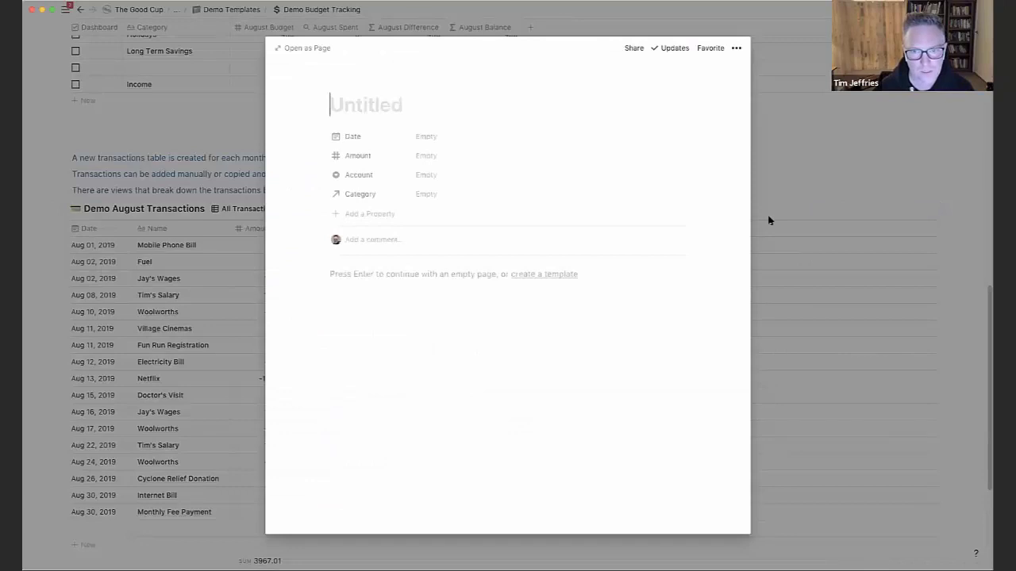
{"action": "left_click", "coordinate": [801, 184]}
{"action": "scroll", "coordinate": [661, 320], "scroll_direction": "down", "scroll_amount": 2}
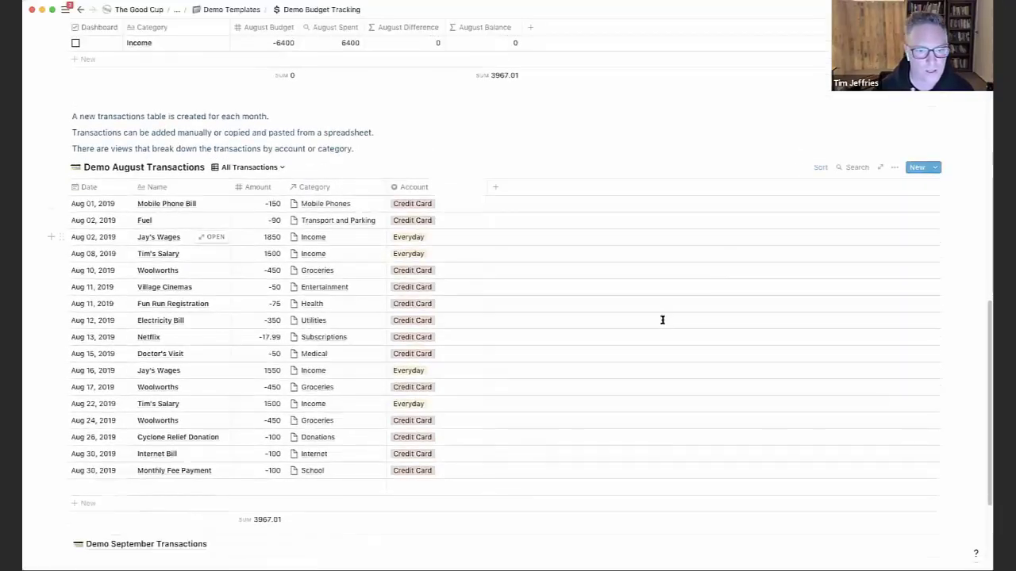
{"action": "left_click", "coordinate": [100, 446]}
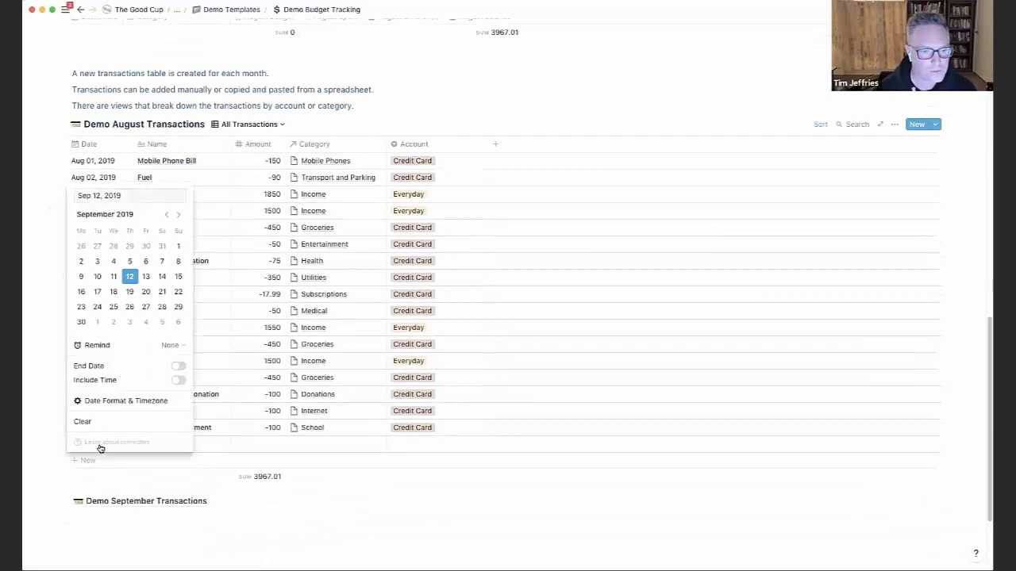
{"action": "left_click", "coordinate": [166, 214]}
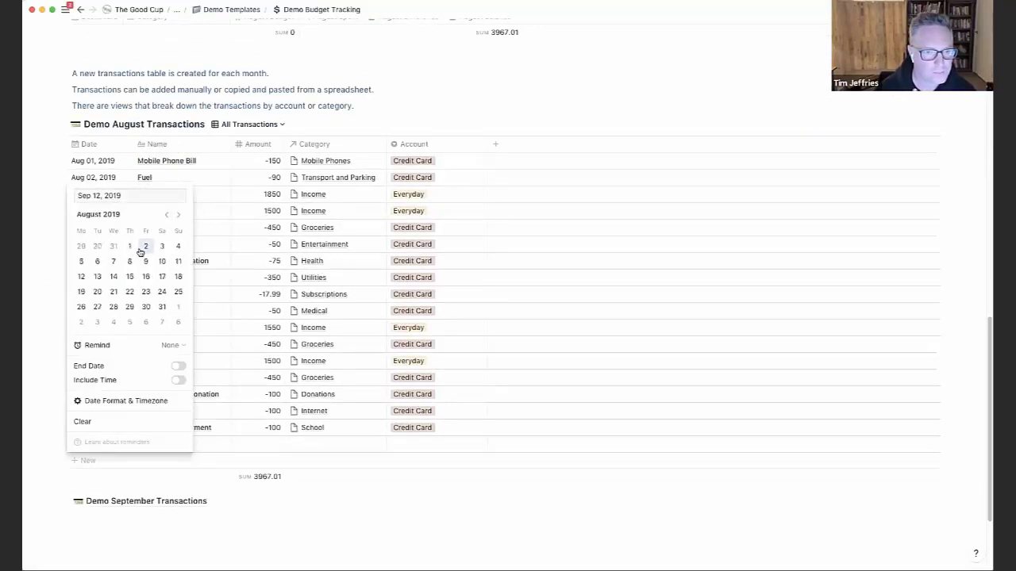
{"action": "left_click", "coordinate": [114, 277]}
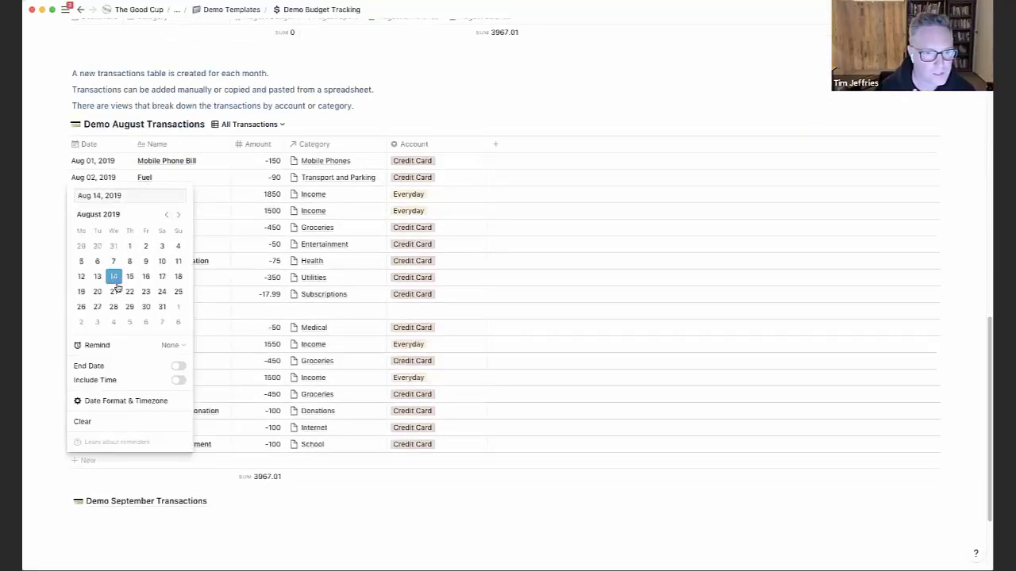
{"action": "left_click", "coordinate": [203, 314]}
Step: Name the Aug 14 transaction "Extra Phone Bill" and set its amount to -45
{"action": "left_click", "coordinate": [176, 312]}
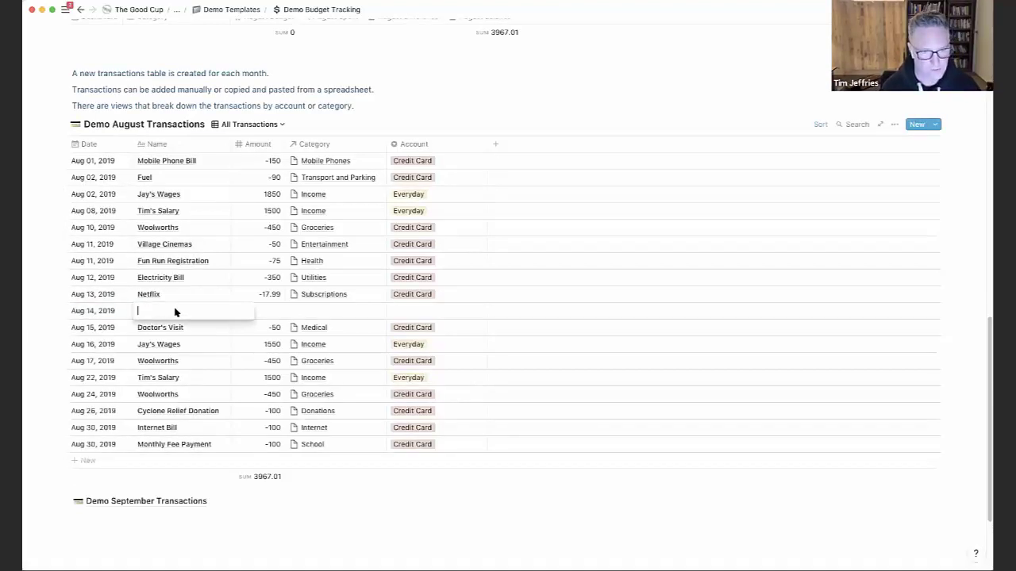
{"action": "type", "text": "Phone B"}
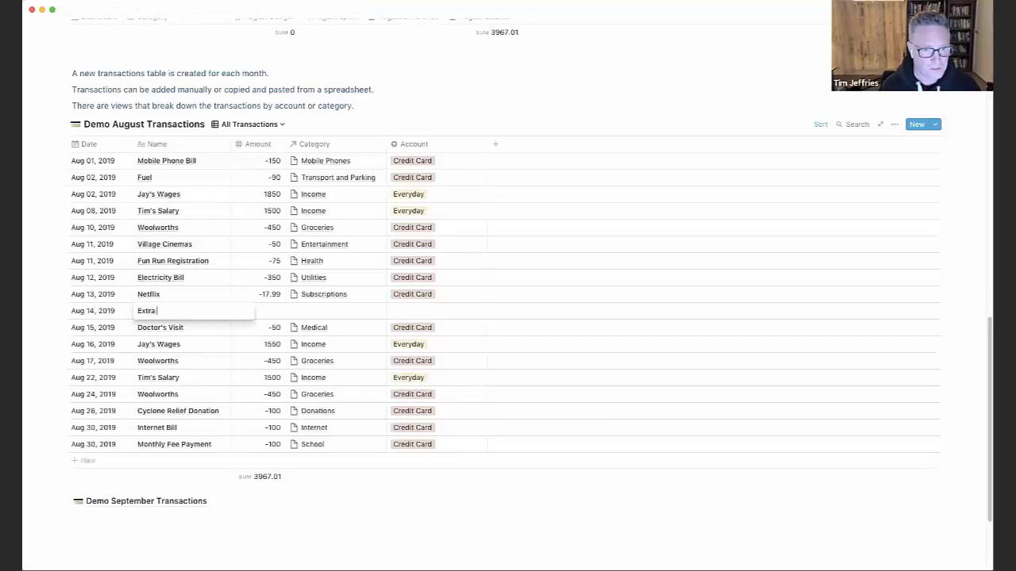
{"action": "type", "text": "ill"}
{"action": "key", "text": "Tab"}
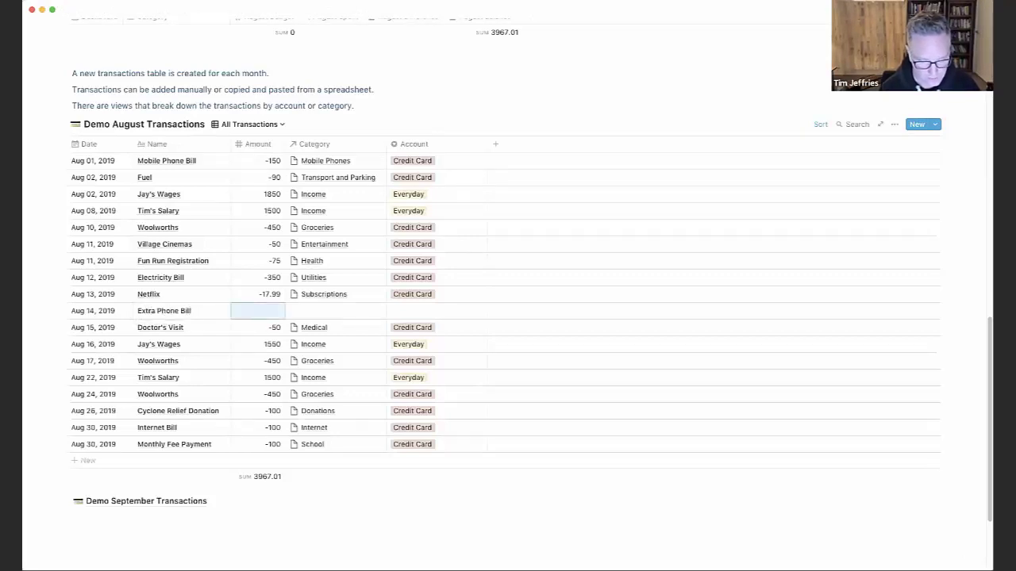
{"action": "type", "text": "-45"}
{"action": "key", "text": "Tab"}
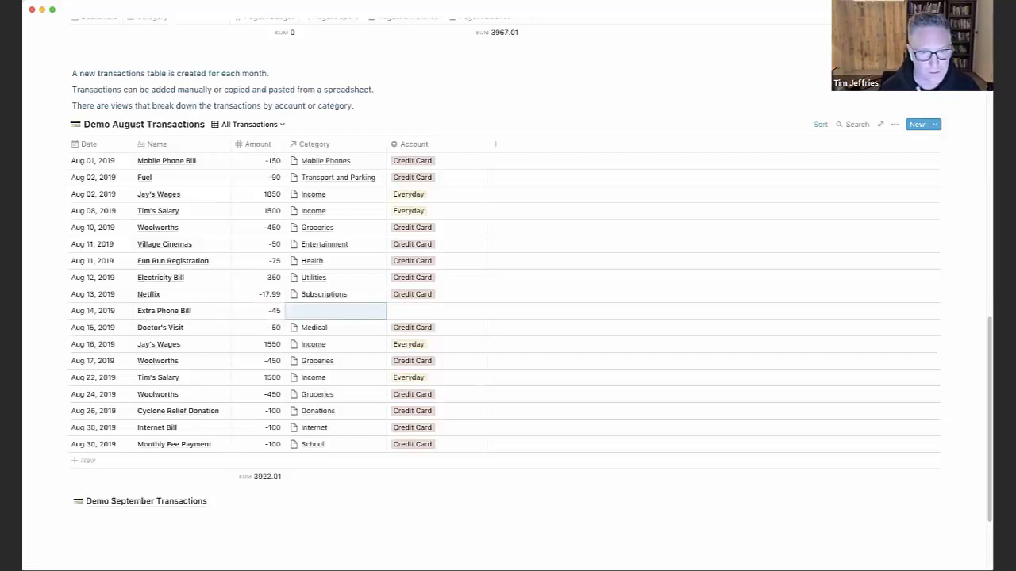
Step: Link the Extra Phone Bill transaction to the Mobile Phones category and set its account to Credit Card
{"action": "left_click", "coordinate": [309, 311]}
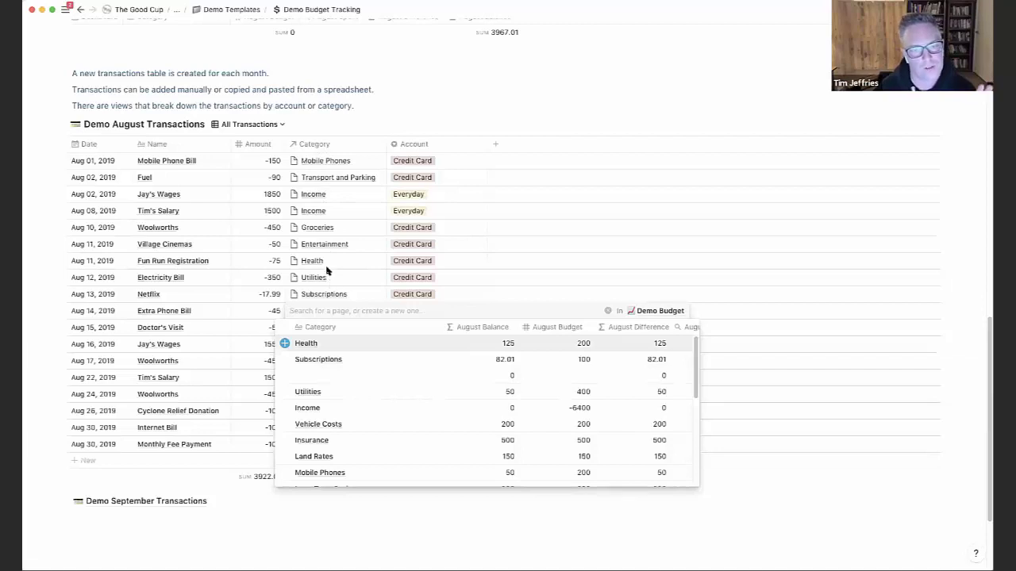
{"action": "type", "text": "m"}
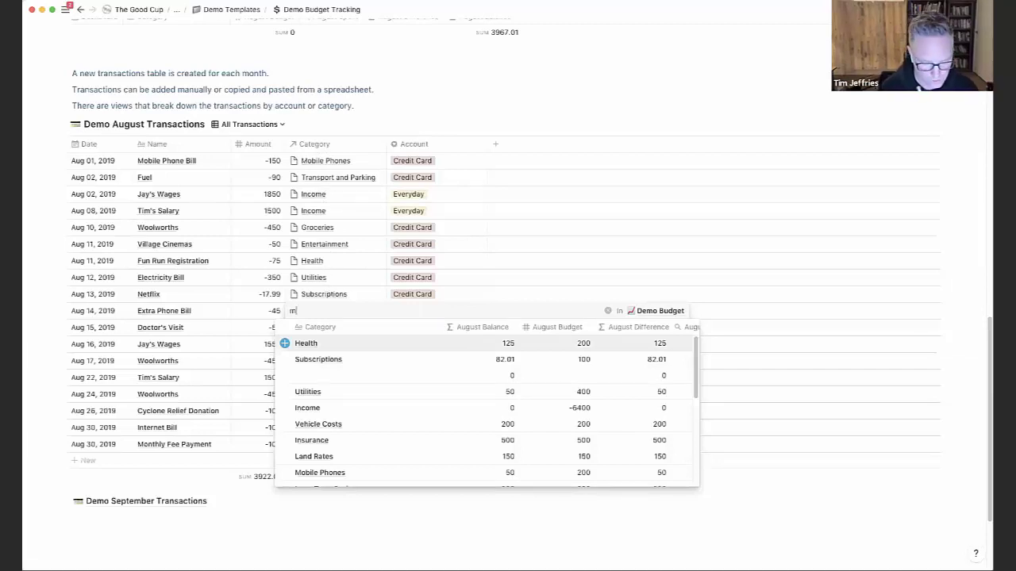
{"action": "type", "text": "obile"}
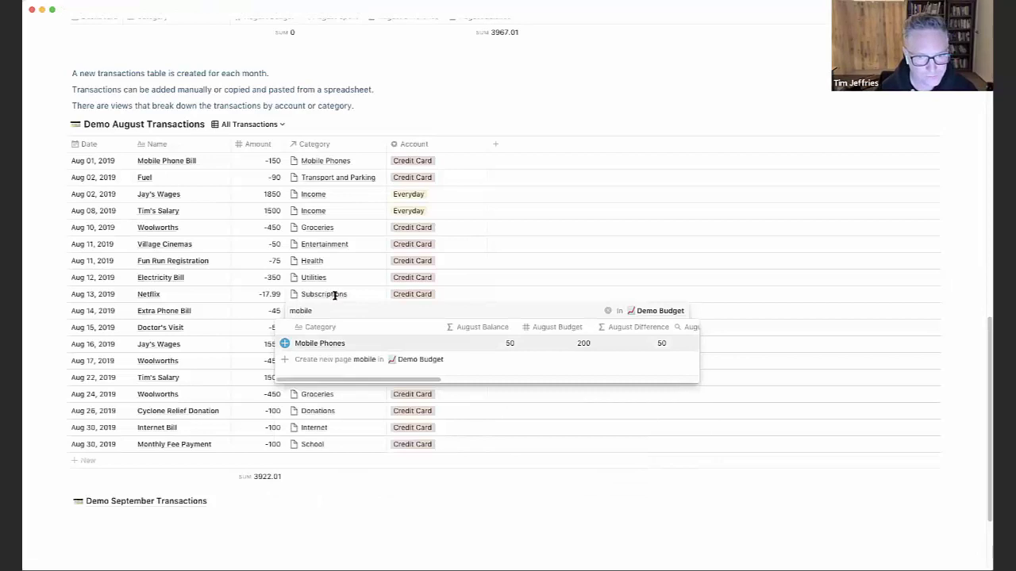
{"action": "left_click", "coordinate": [326, 344]}
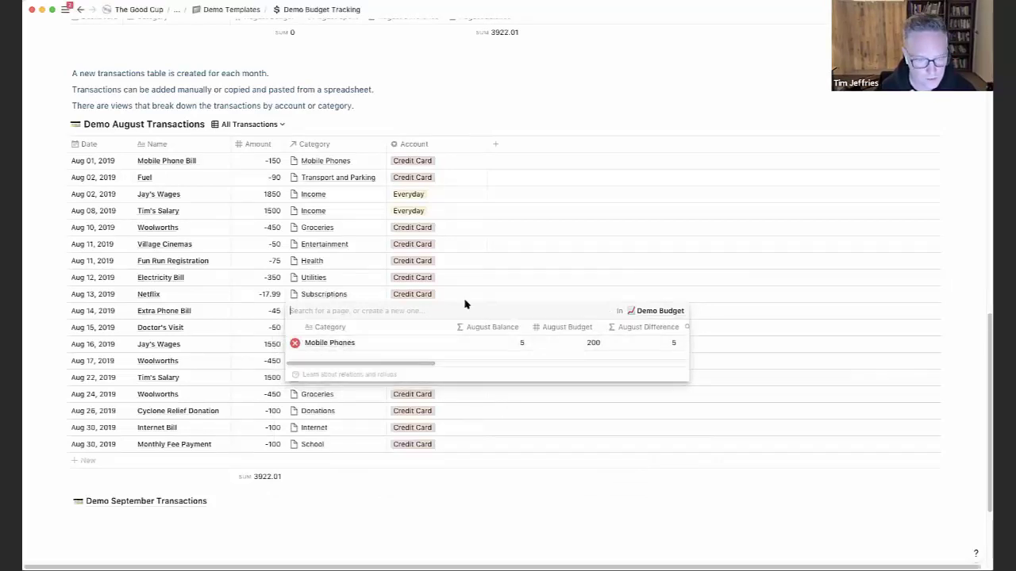
{"action": "left_click", "coordinate": [465, 304]}
{"action": "left_click", "coordinate": [431, 315]}
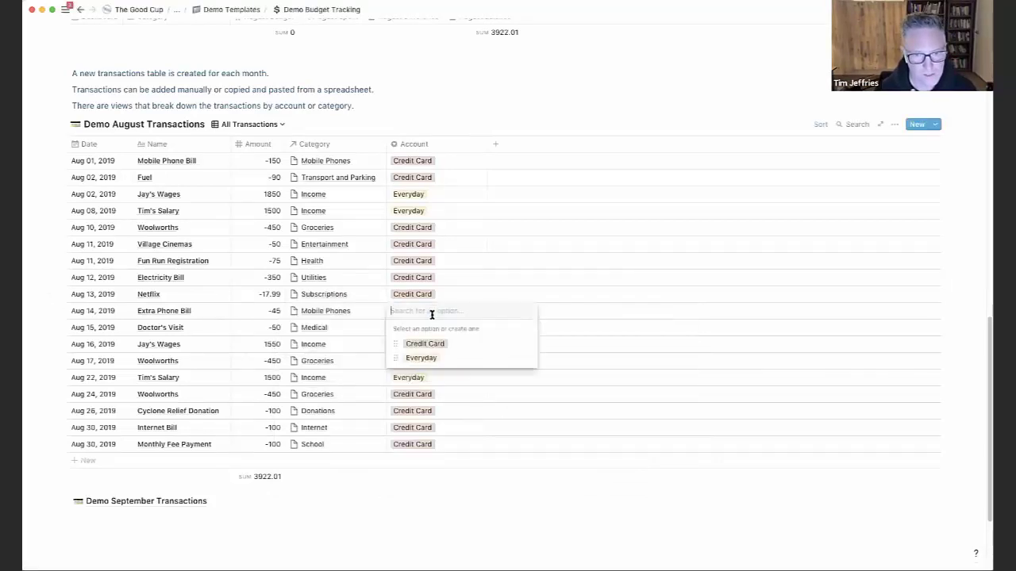
{"action": "left_click", "coordinate": [428, 343]}
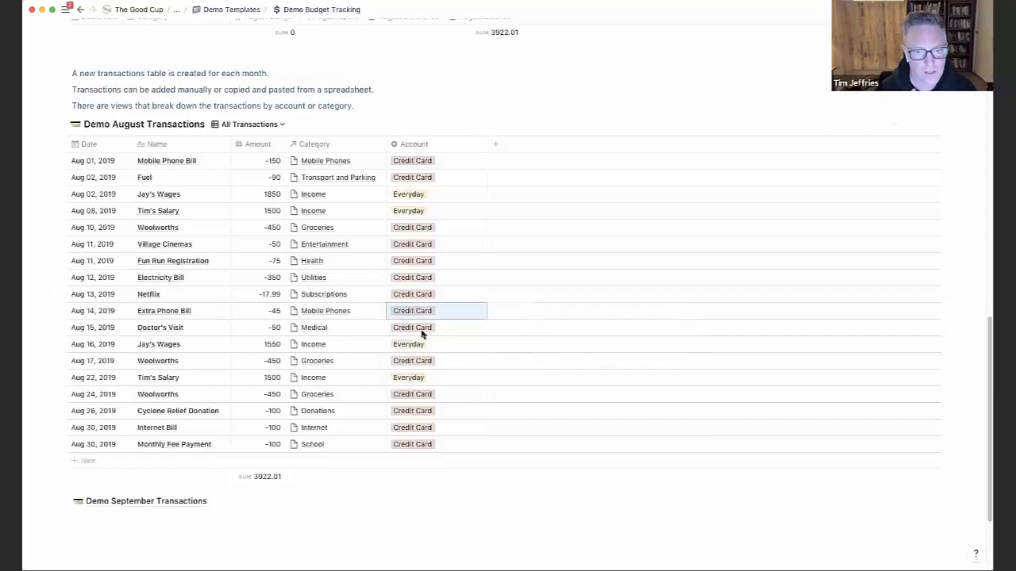
Step: Check the Mobile Phones row's August Spent, Difference and Balance in the Demo Budget table
{"action": "scroll", "coordinate": [400, 229], "scroll_direction": "up", "scroll_amount": 5}
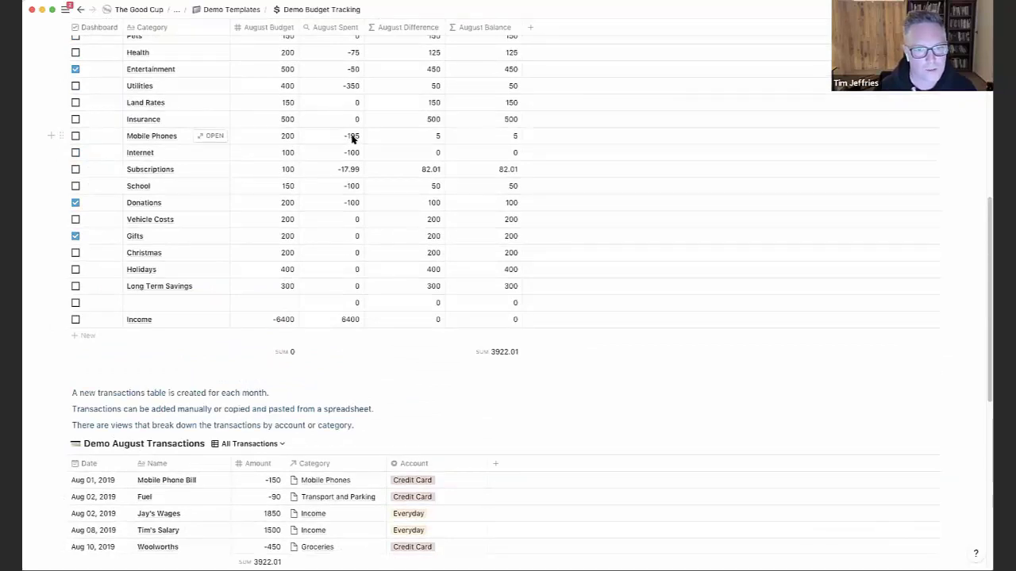
{"action": "scroll", "coordinate": [378, 142], "scroll_direction": "up", "scroll_amount": 1}
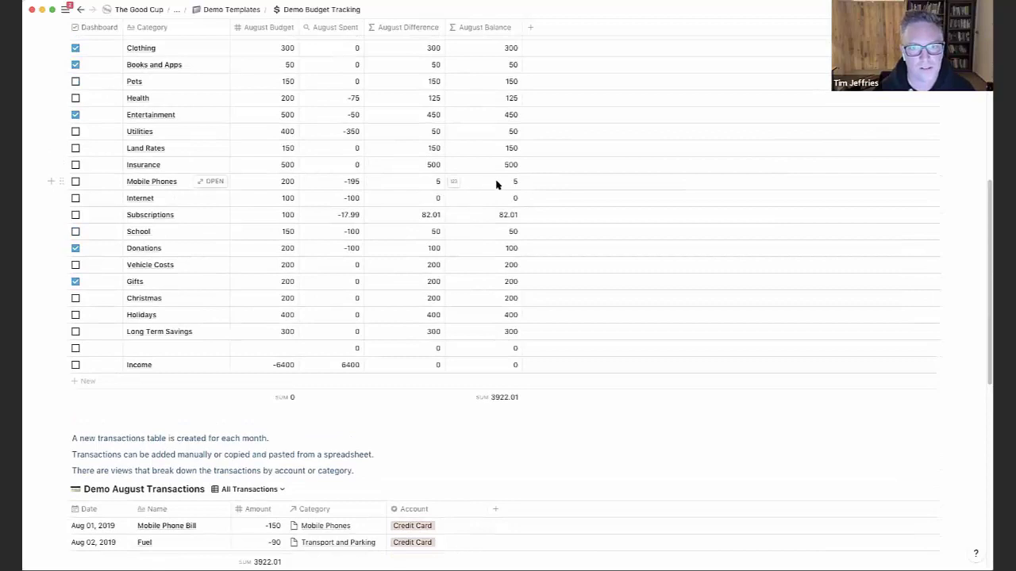
{"action": "scroll", "coordinate": [497, 229], "scroll_direction": "up", "scroll_amount": 1}
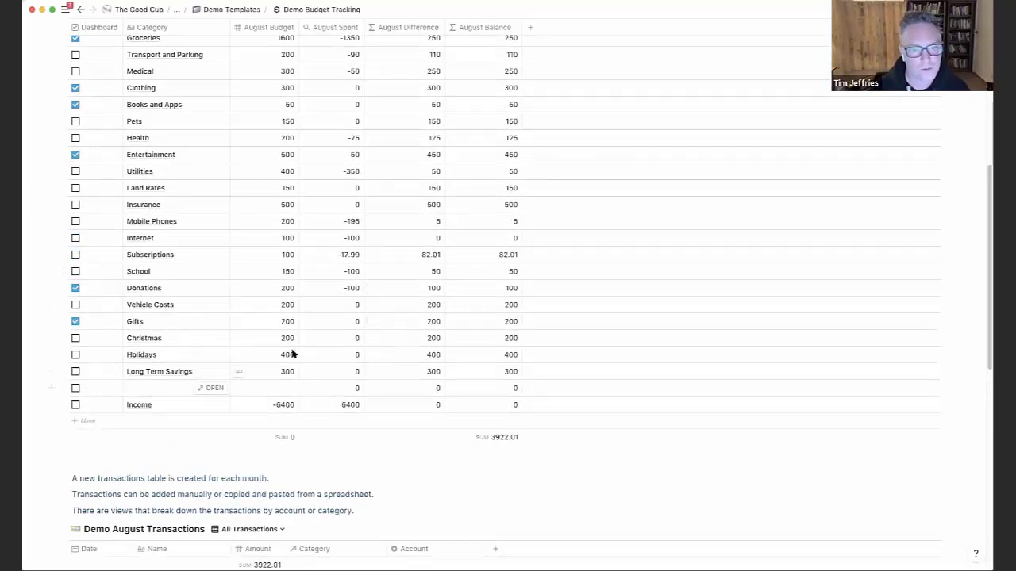
{"action": "scroll", "coordinate": [301, 335], "scroll_direction": "up", "scroll_amount": 1}
{"action": "scroll", "coordinate": [302, 336], "scroll_direction": "up", "scroll_amount": 1}
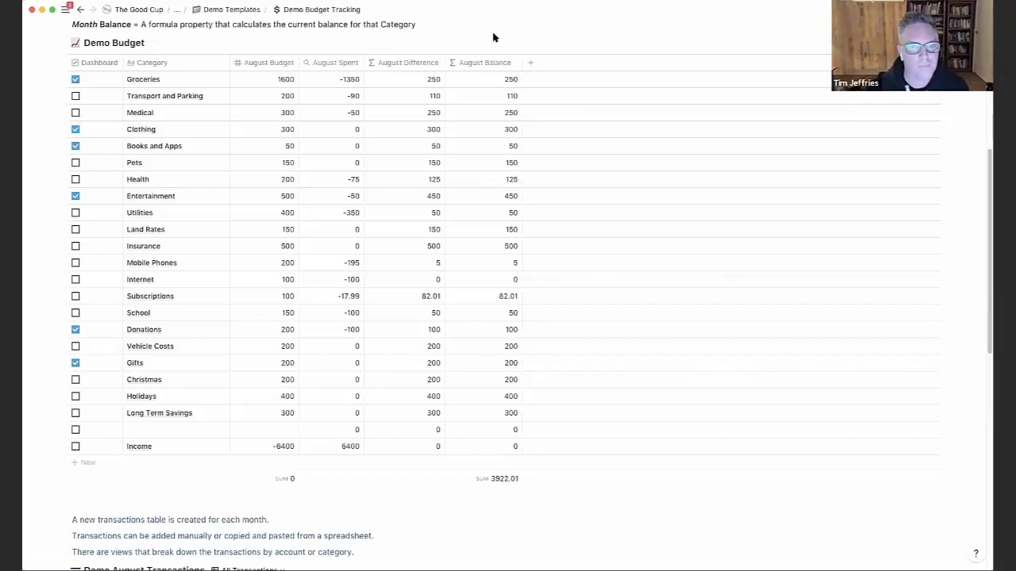
Step: Review the Demo August Transactions table alongside the category rows of the Demo Budget table
{"action": "scroll", "coordinate": [422, 315], "scroll_direction": "down", "scroll_amount": 3}
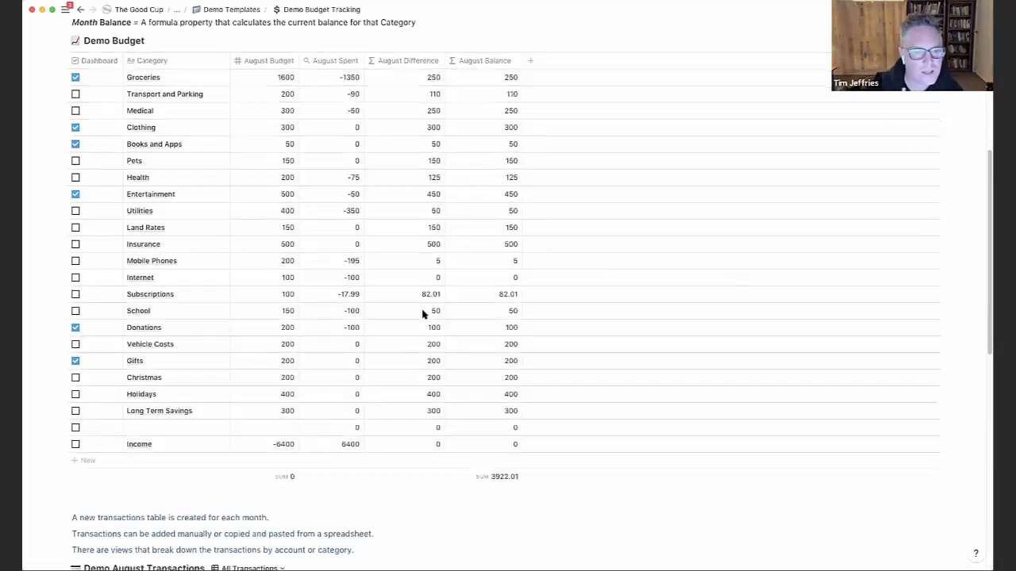
{"action": "scroll", "coordinate": [422, 315], "scroll_direction": "down", "scroll_amount": 5}
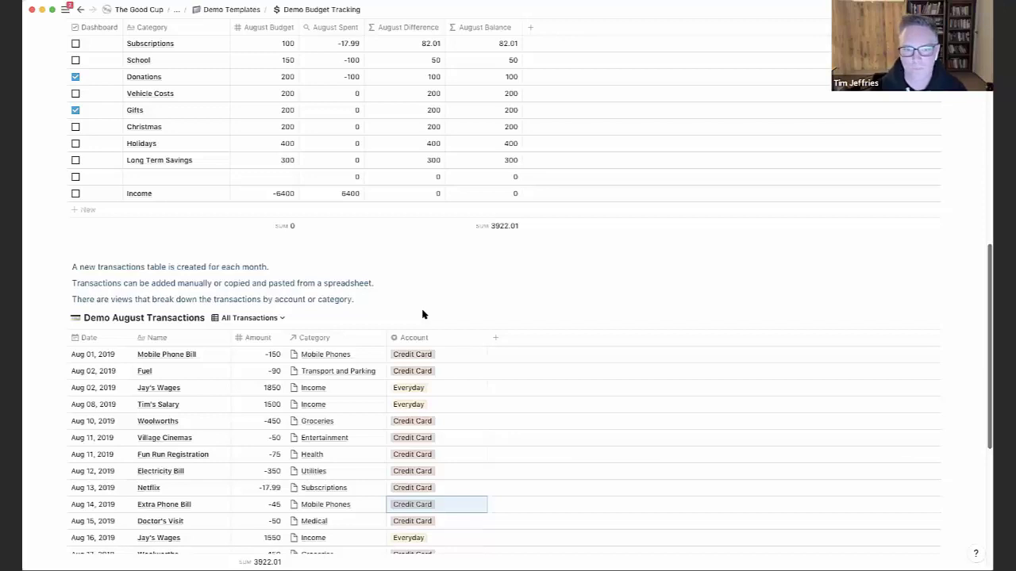
{"action": "scroll", "coordinate": [499, 313], "scroll_direction": "down", "scroll_amount": 2}
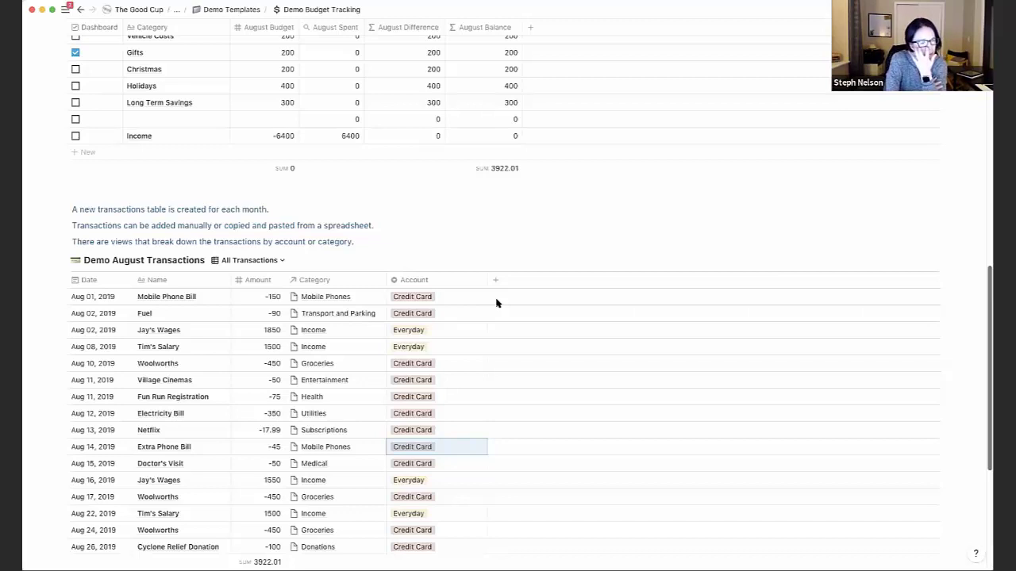
{"action": "scroll", "coordinate": [495, 304], "scroll_direction": "up", "scroll_amount": 6}
{"action": "scroll", "coordinate": [496, 303], "scroll_direction": "down", "scroll_amount": 2}
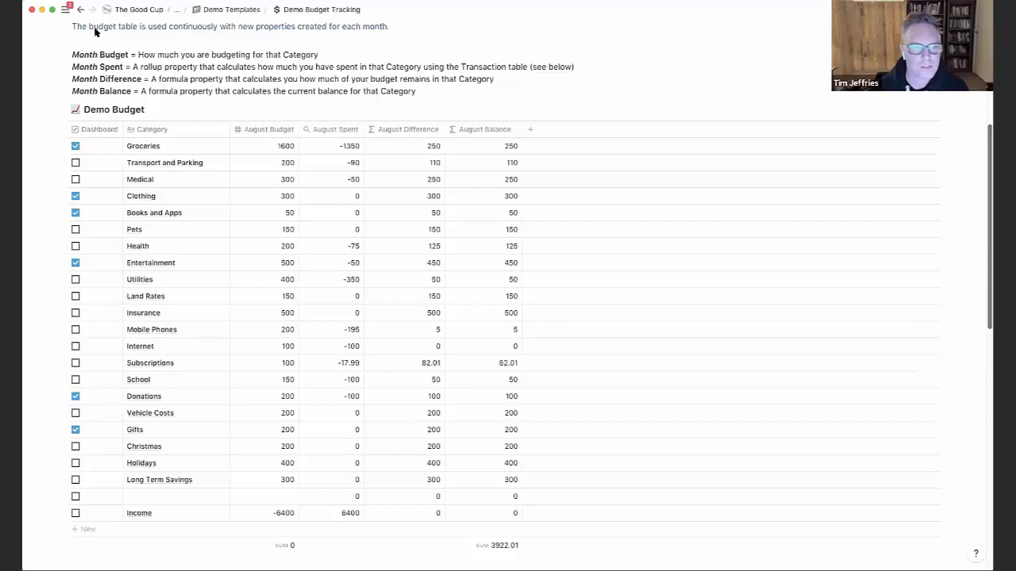
Step: Open the Demo Dashboard page at full width and view its Demo Tasks, Demo Budget and Demo Tracking tables
{"action": "left_click", "coordinate": [67, 10]}
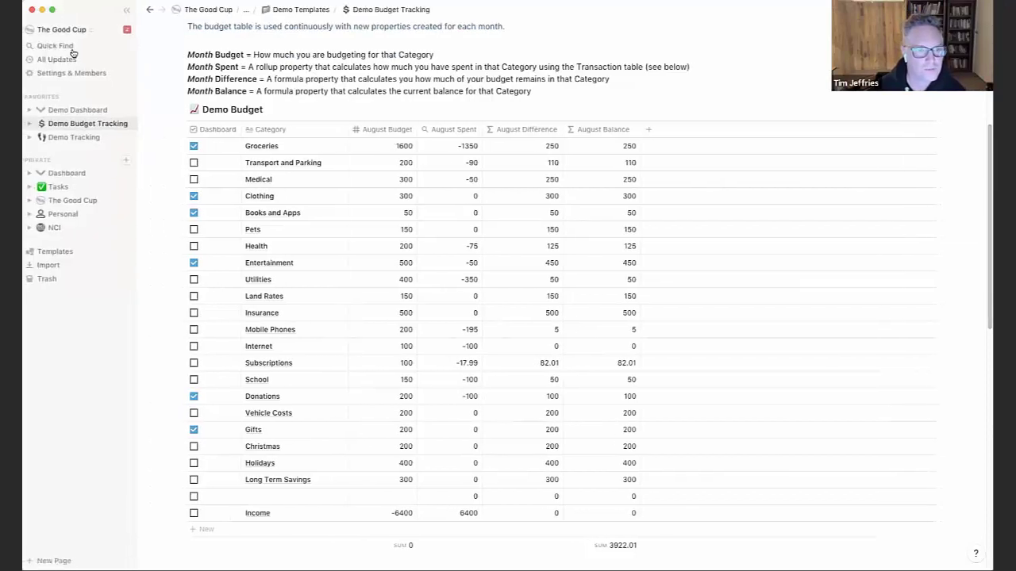
{"action": "left_click", "coordinate": [88, 113]}
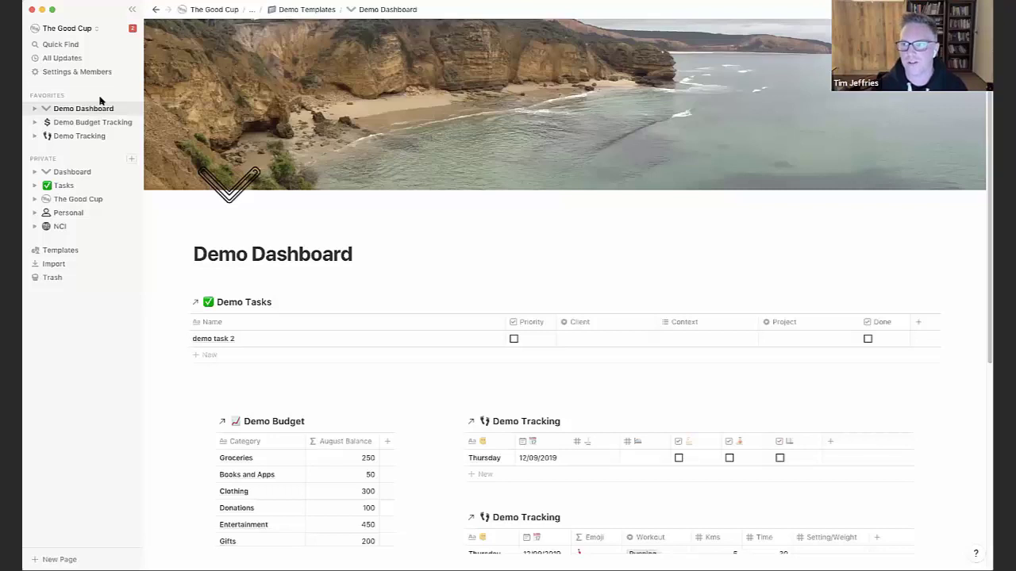
{"action": "left_click", "coordinate": [132, 8]}
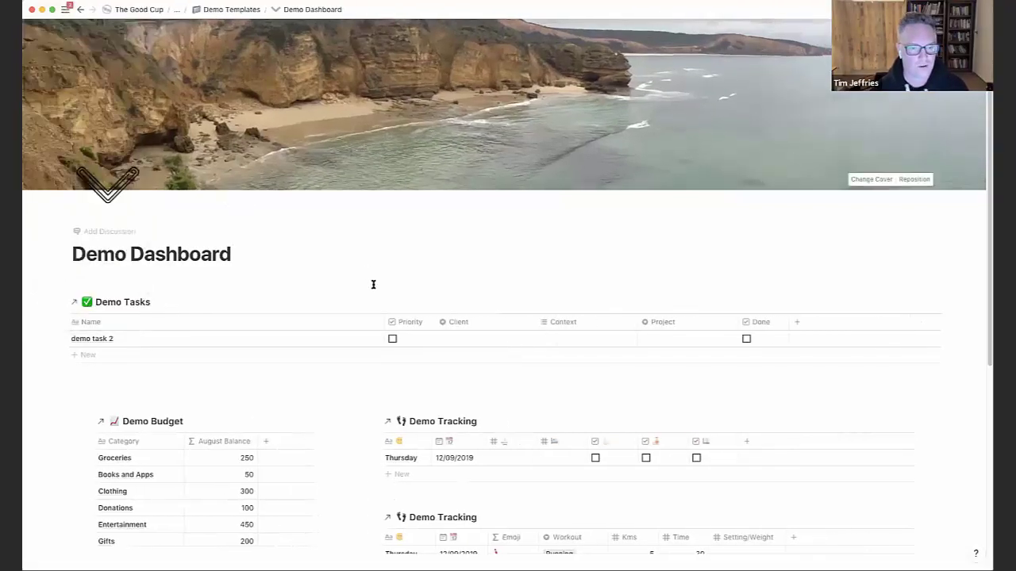
{"action": "scroll", "coordinate": [373, 286], "scroll_direction": "down", "scroll_amount": 2}
{"action": "scroll", "coordinate": [373, 286], "scroll_direction": "down", "scroll_amount": 1}
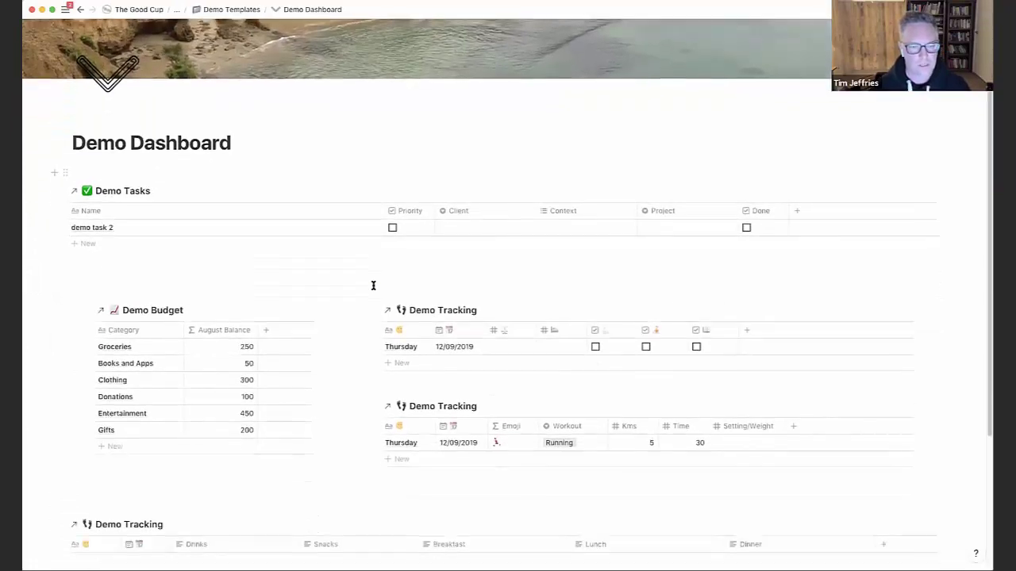
{"action": "scroll", "coordinate": [237, 283], "scroll_direction": "down", "scroll_amount": 1}
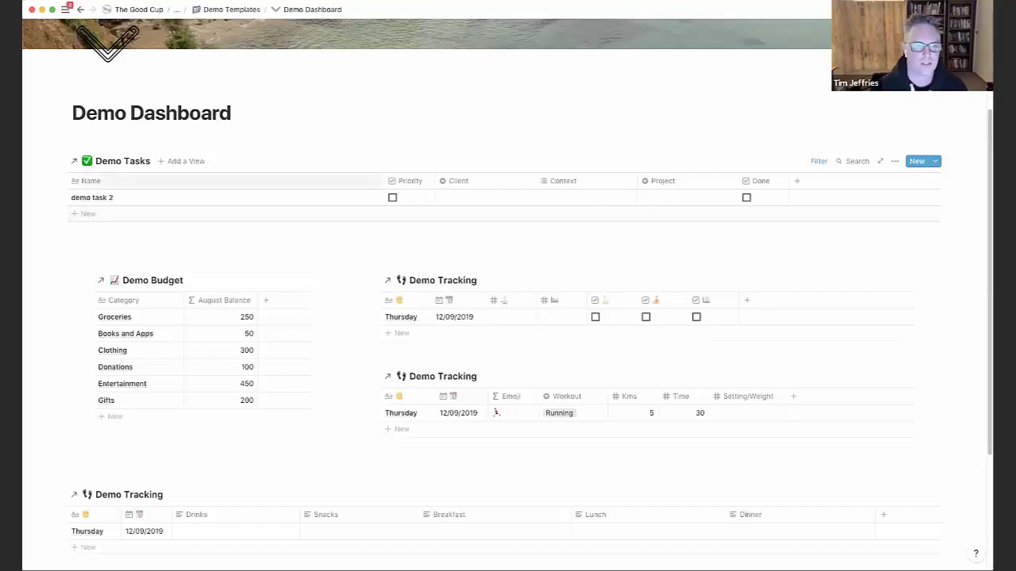
Step: Return to the Demo Budget Tracking page and check the August Balance total under the Demo Budget table
{"action": "left_click", "coordinate": [65, 10]}
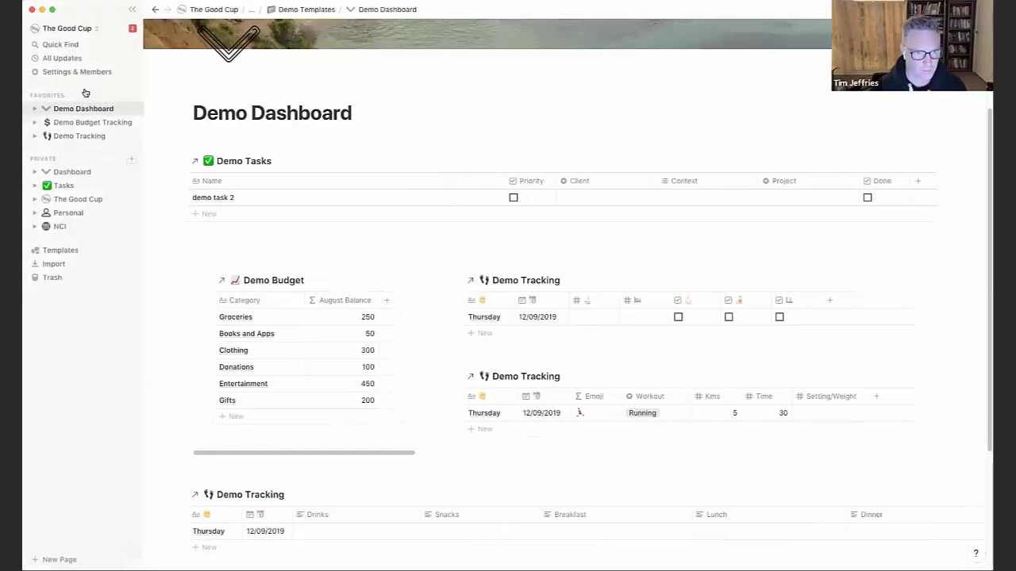
{"action": "left_click", "coordinate": [82, 123]}
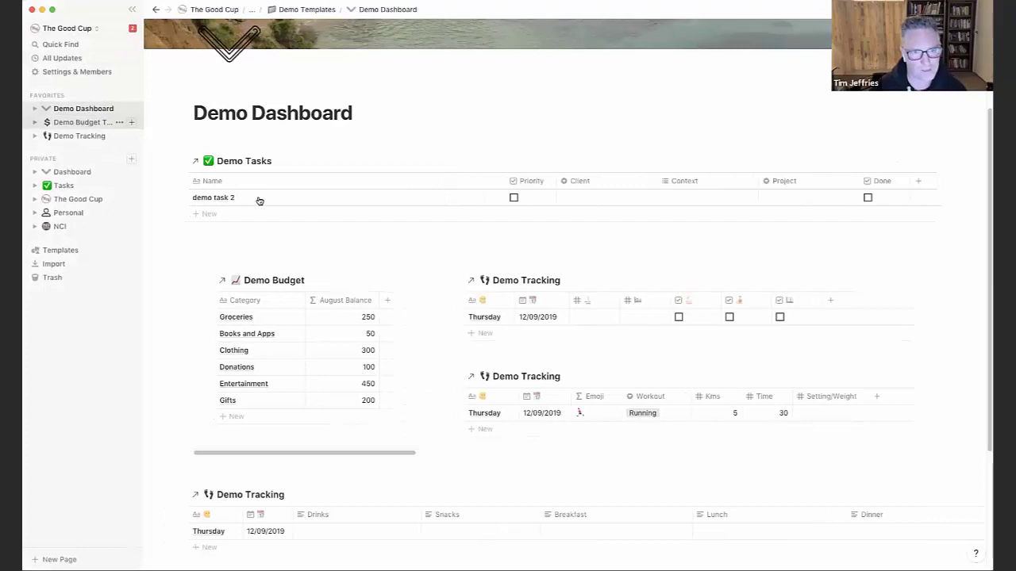
{"action": "left_click", "coordinate": [131, 11]}
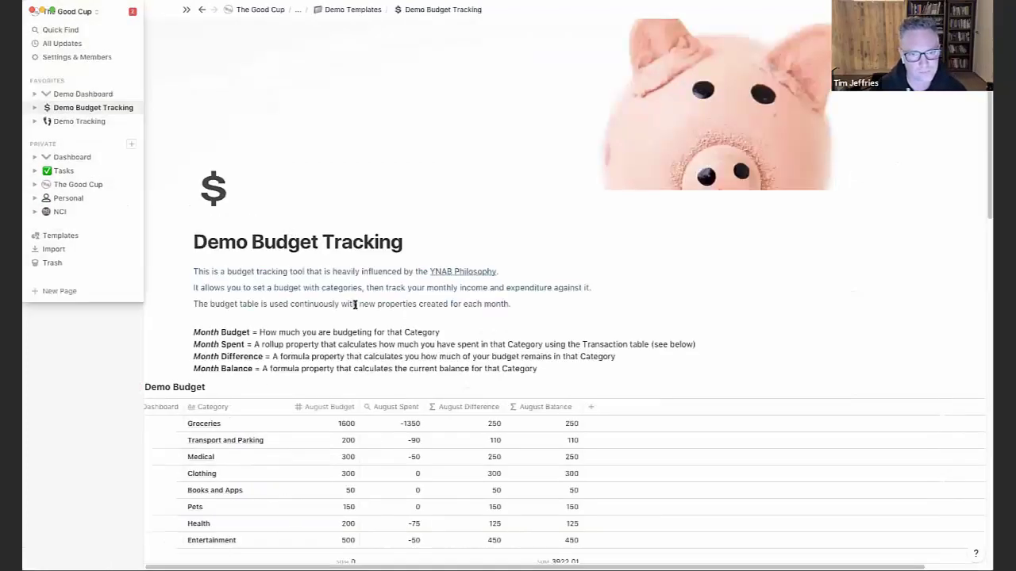
{"action": "scroll", "coordinate": [355, 305], "scroll_direction": "down", "scroll_amount": 5}
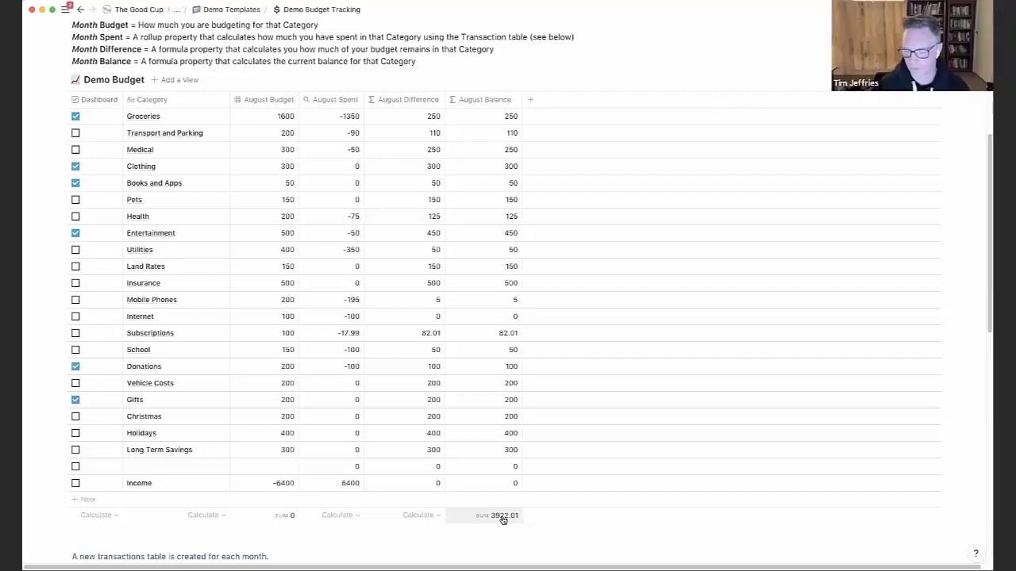
{"action": "scroll", "coordinate": [393, 285], "scroll_direction": "up", "scroll_amount": 3}
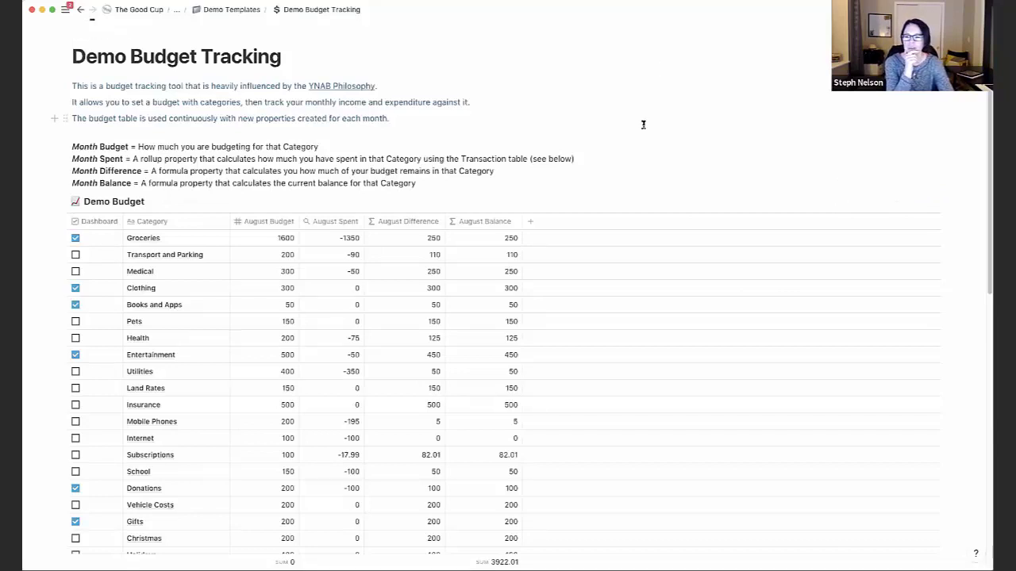
Step: Compare the Demo August Transactions entries with the August columns of the Demo Budget table
{"action": "scroll", "coordinate": [642, 129], "scroll_direction": "down", "scroll_amount": 5}
{"action": "scroll", "coordinate": [642, 130], "scroll_direction": "down", "scroll_amount": 6}
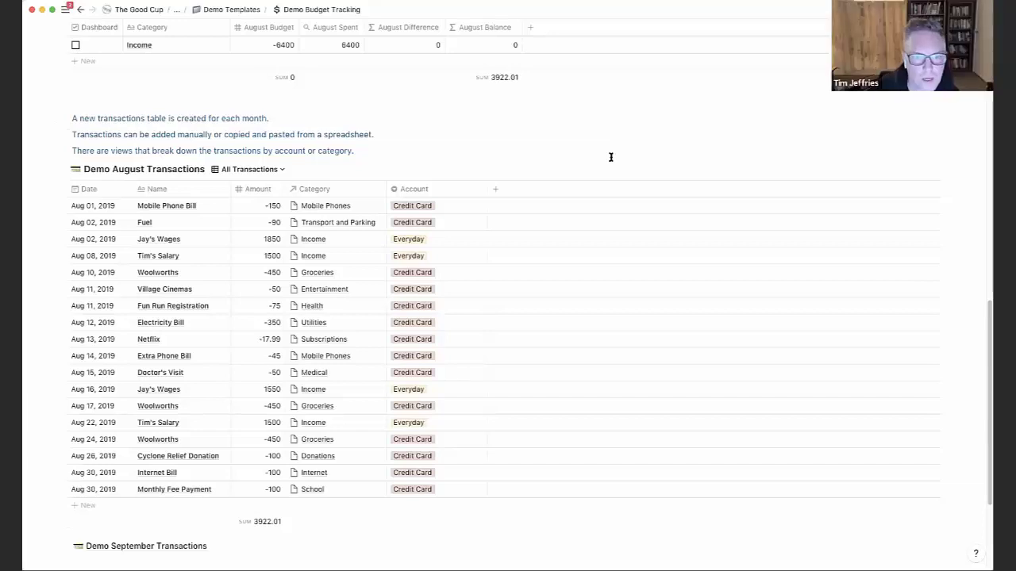
{"action": "scroll", "coordinate": [610, 157], "scroll_direction": "up", "scroll_amount": 3}
{"action": "scroll", "coordinate": [610, 157], "scroll_direction": "up", "scroll_amount": 3}
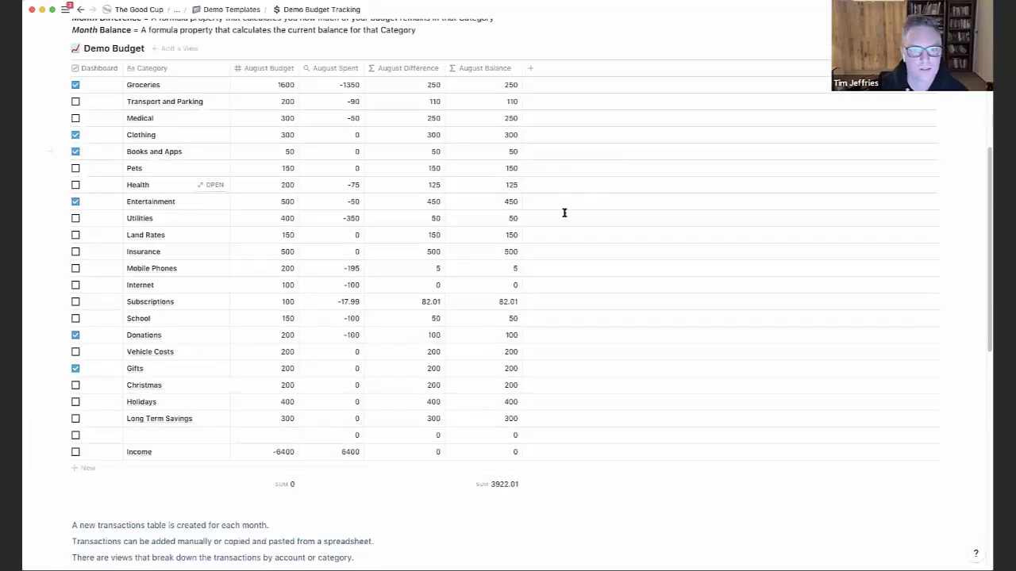
{"action": "scroll", "coordinate": [569, 182], "scroll_direction": "down", "scroll_amount": 1}
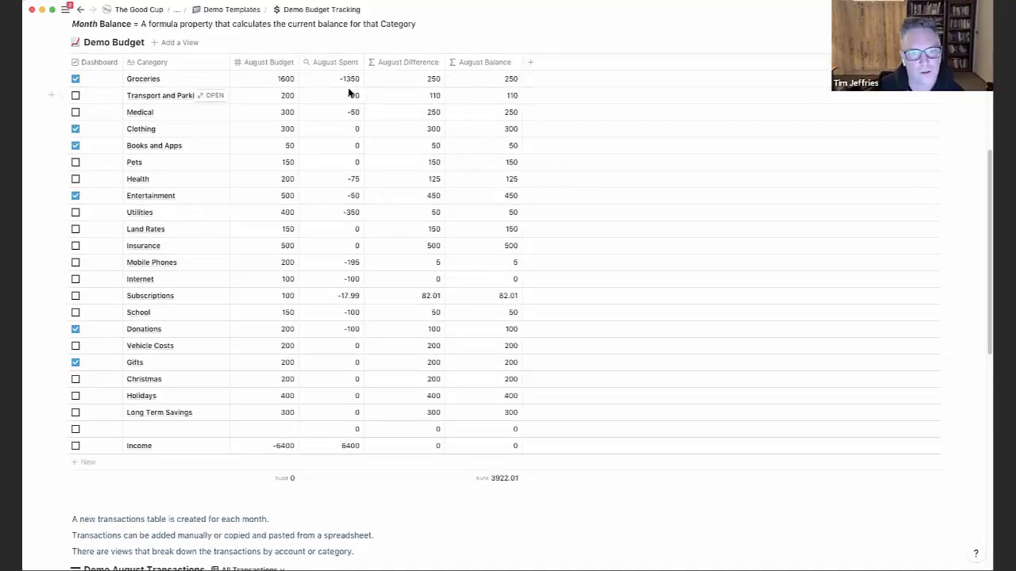
Step: Add a Relation column to the Demo Budget table that links to the Demo September Transactions database
{"action": "left_click", "coordinate": [530, 62]}
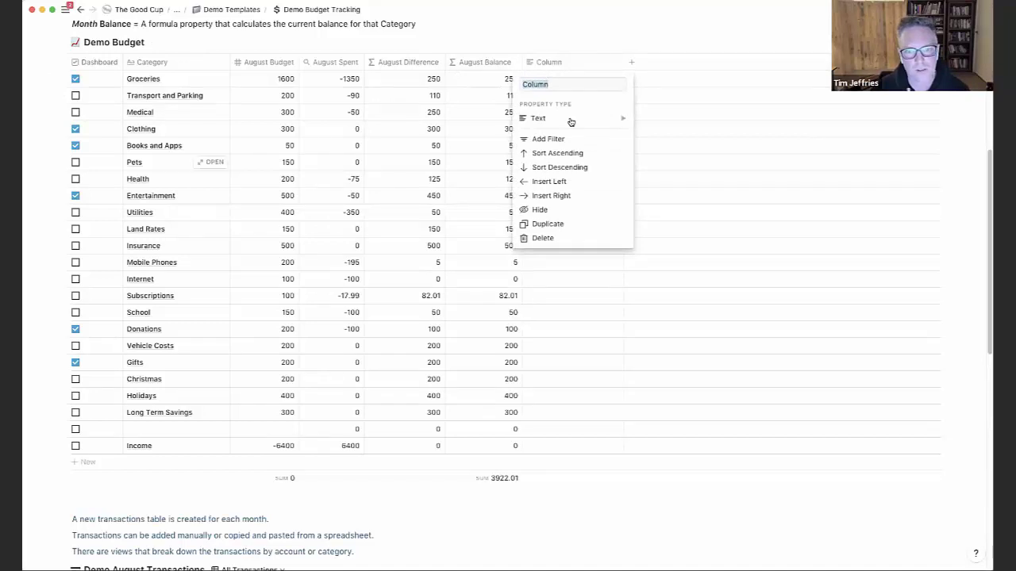
{"action": "mouse_move", "coordinate": [605, 125]}
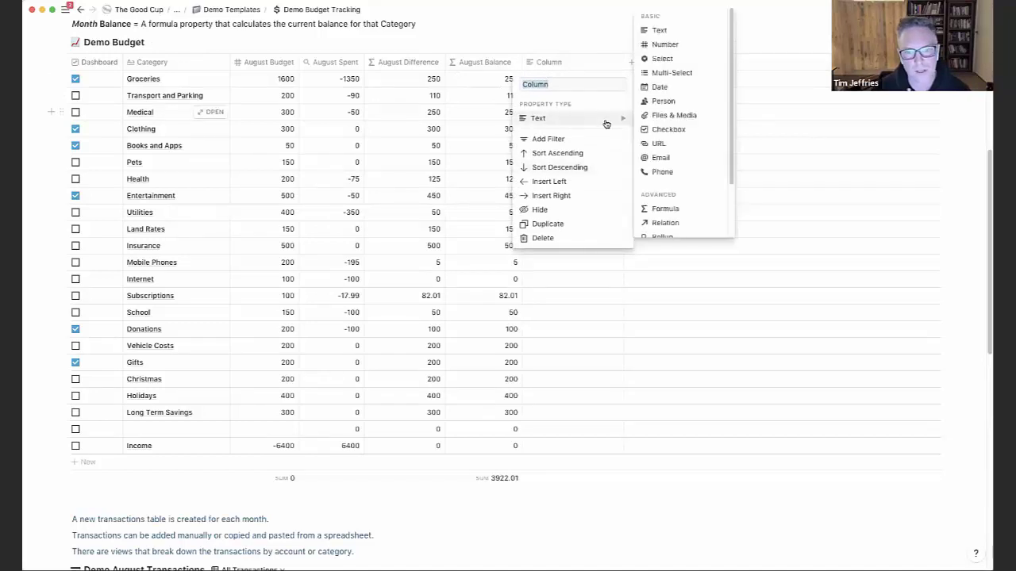
{"action": "left_click", "coordinate": [666, 223]}
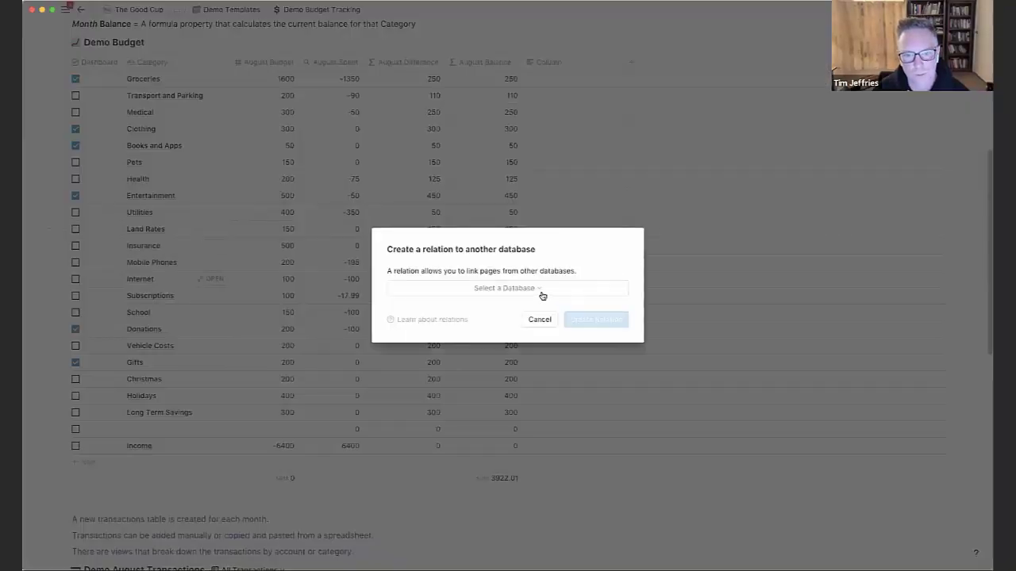
{"action": "left_click", "coordinate": [530, 288]}
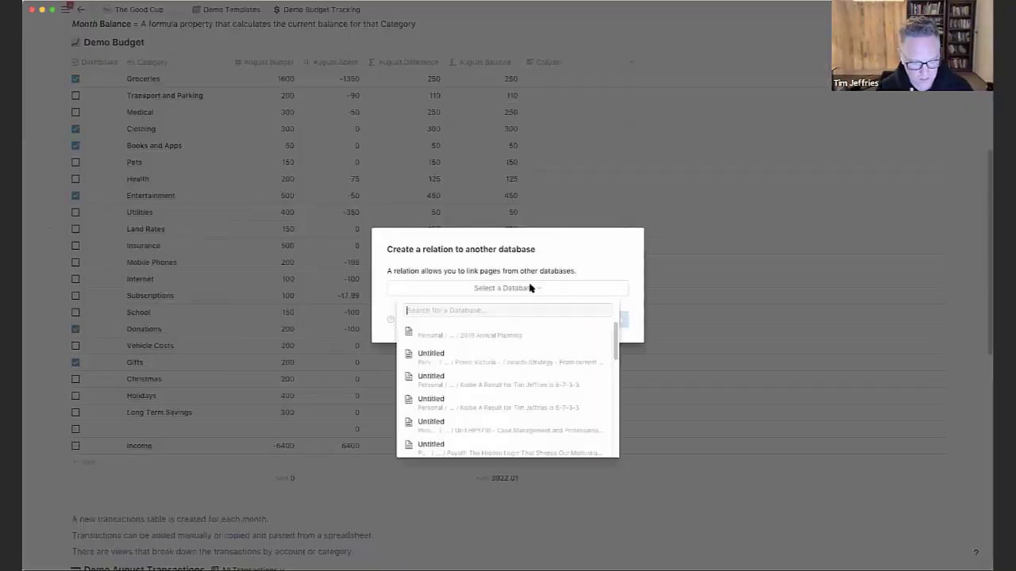
{"action": "type", "text": "demo tran"}
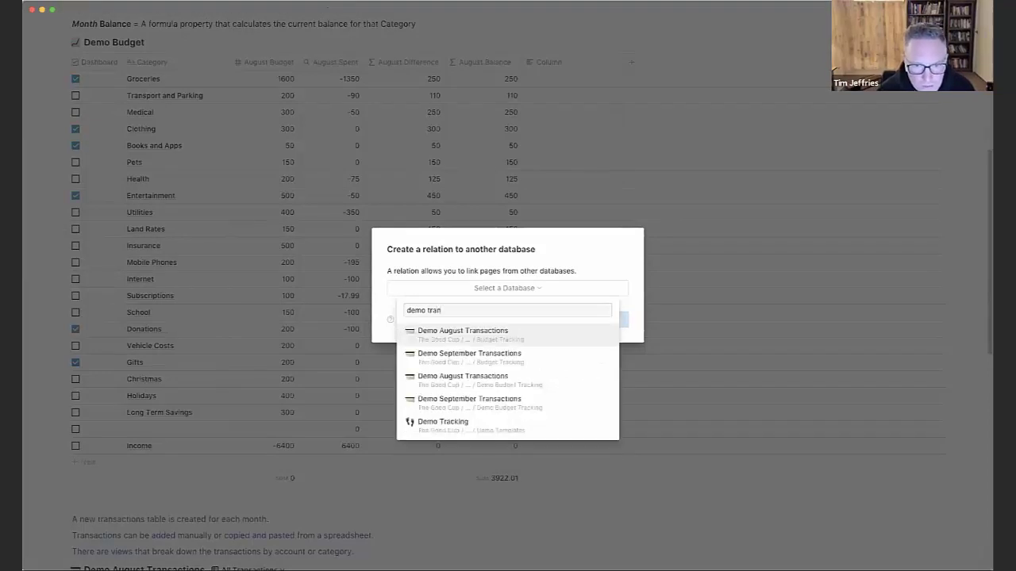
{"action": "left_click", "coordinate": [499, 361]}
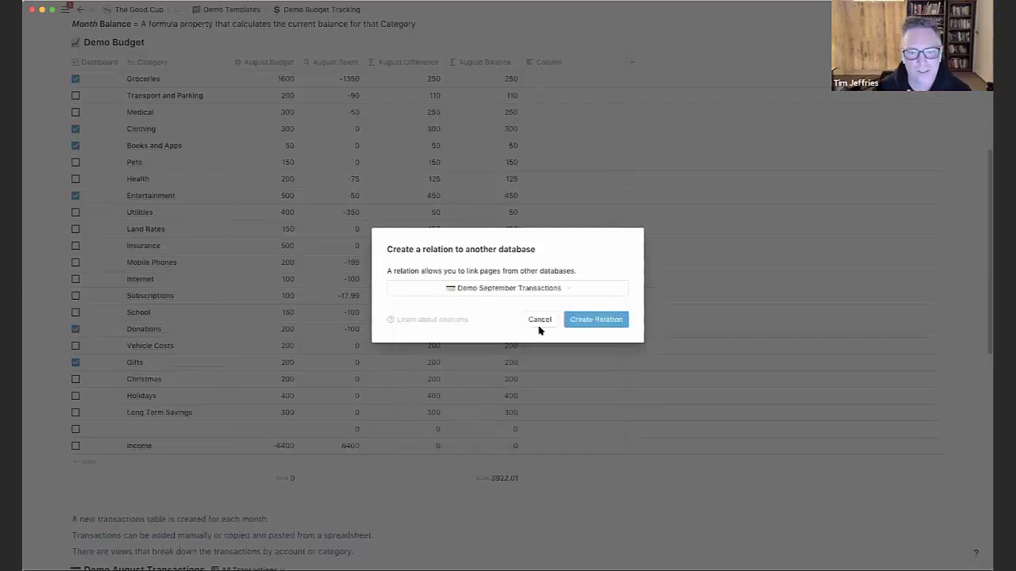
{"action": "left_click", "coordinate": [590, 320]}
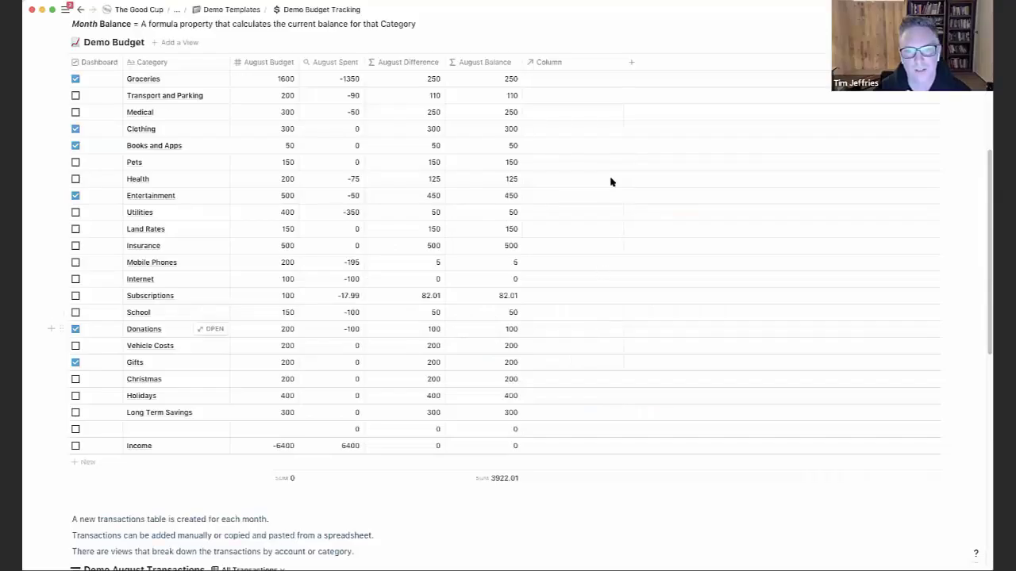
Step: Add a Rollup column to the Demo Budget table based on the existing relation to Demo September Transactions
{"action": "left_click", "coordinate": [631, 63]}
{"action": "mouse_move", "coordinate": [683, 118]}
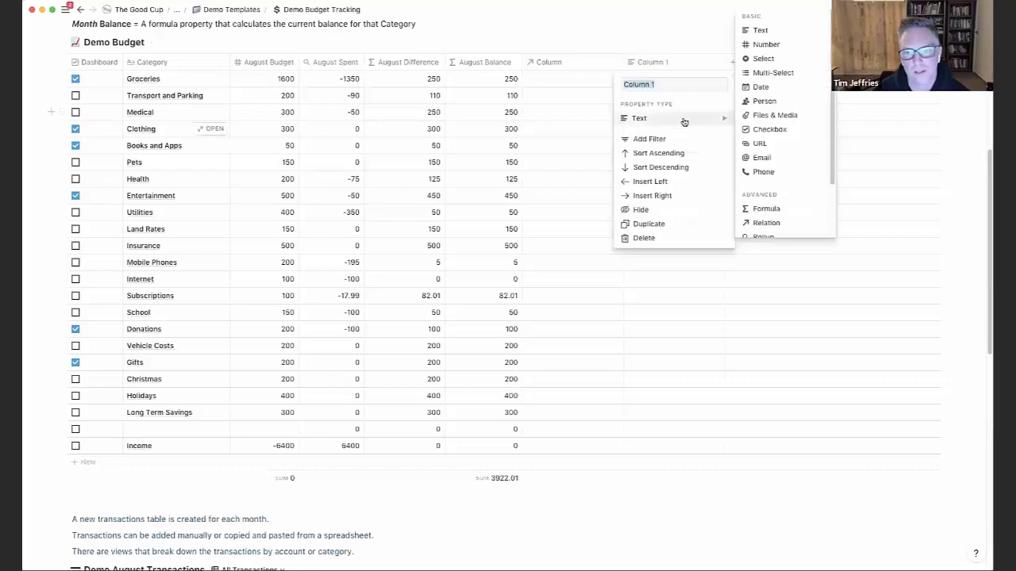
{"action": "scroll", "coordinate": [763, 220], "scroll_direction": "down", "scroll_amount": 1}
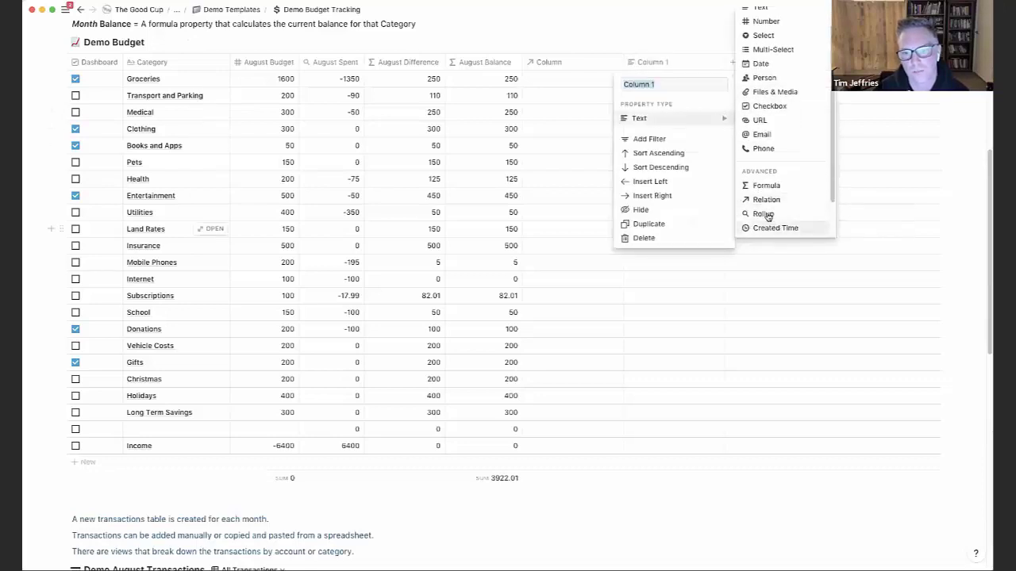
{"action": "left_click", "coordinate": [762, 214]}
{"action": "left_click", "coordinate": [671, 80]}
{"action": "left_click", "coordinate": [671, 111]}
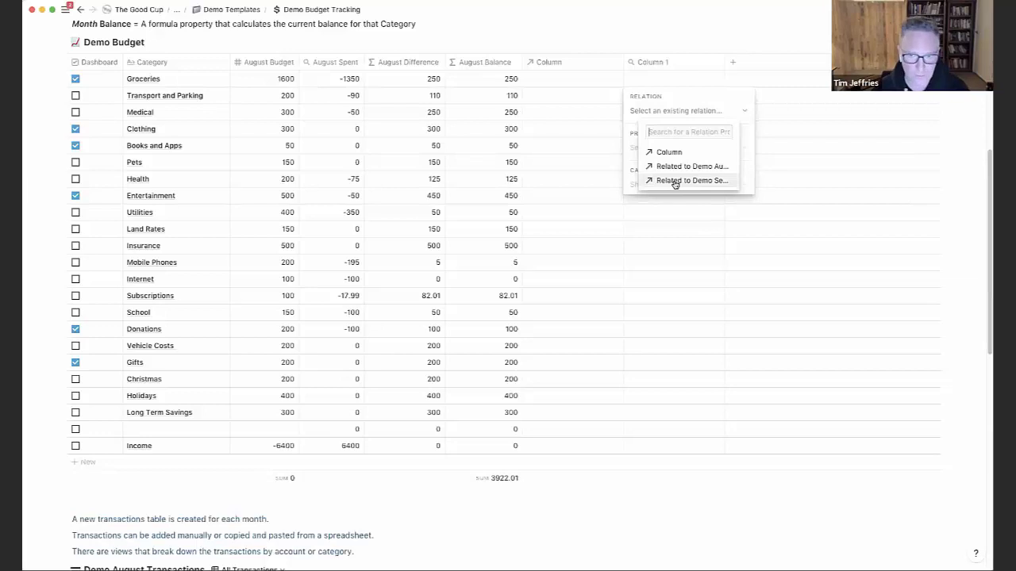
{"action": "left_click", "coordinate": [674, 181]}
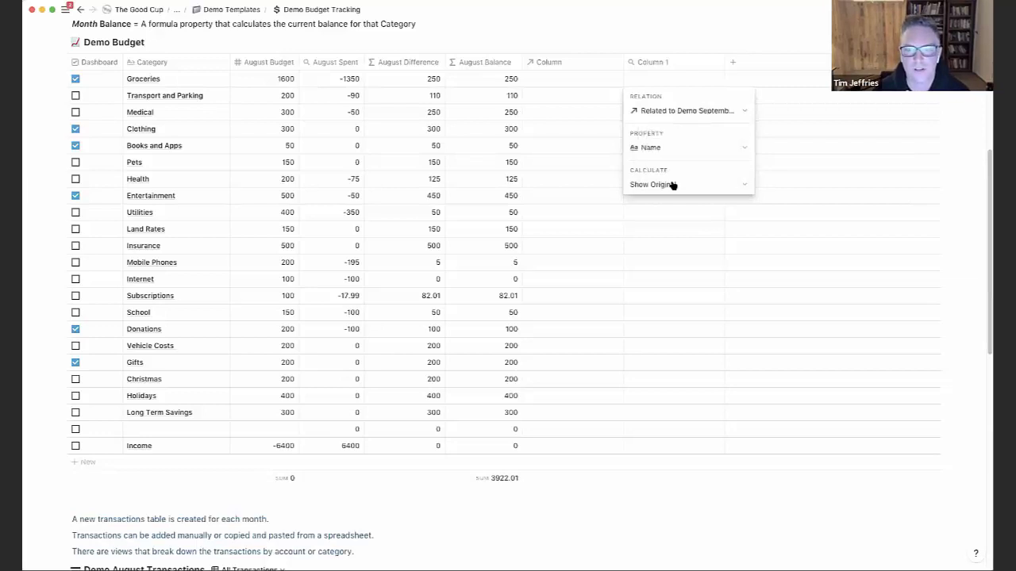
Step: Configure the new rollup to use the Amount property and calculate its Sum
{"action": "left_click", "coordinate": [662, 149]}
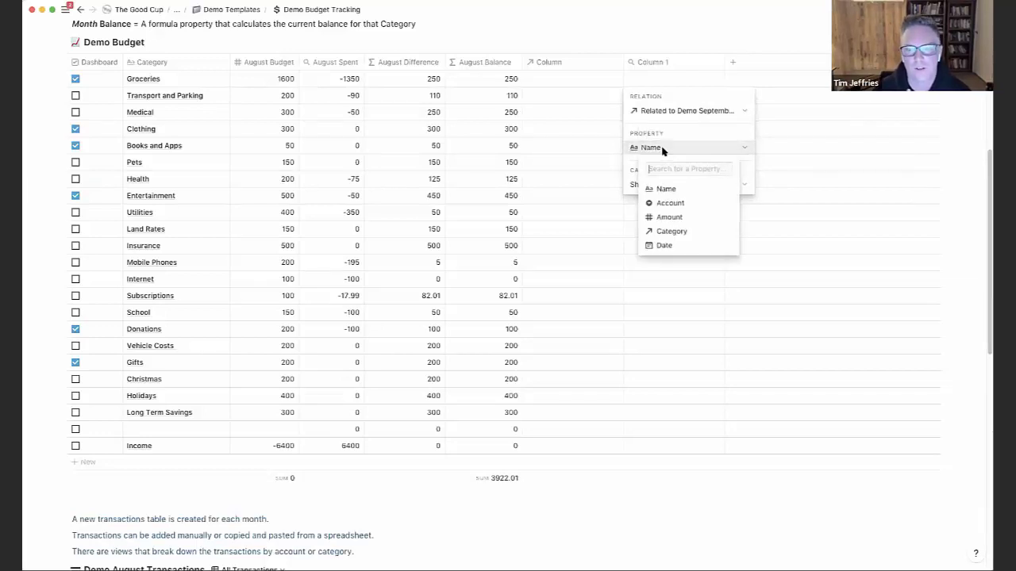
{"action": "left_click", "coordinate": [671, 219]}
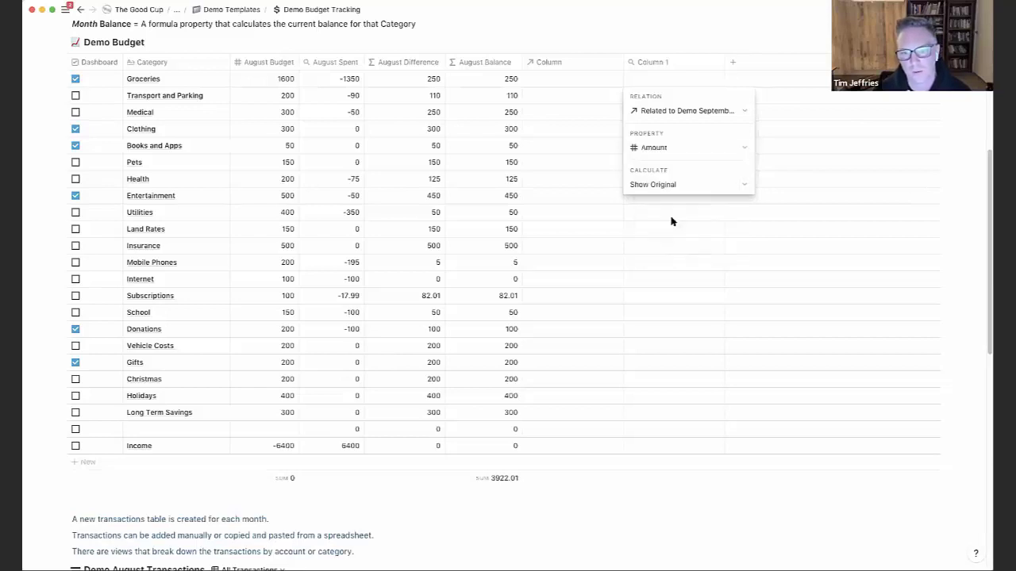
{"action": "left_click", "coordinate": [668, 185]}
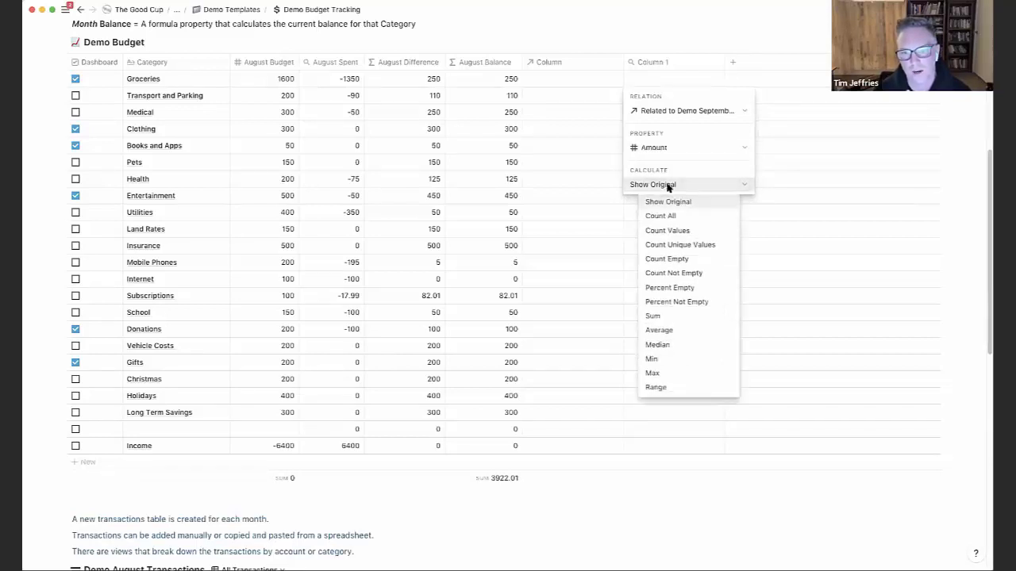
{"action": "left_click", "coordinate": [657, 315]}
{"action": "key", "text": "Escape"}
Step: Rename the new rollup column in the Demo Budget table as September Spent
{"action": "scroll", "coordinate": [646, 326], "scroll_direction": "down", "scroll_amount": 10}
{"action": "scroll", "coordinate": [646, 326], "scroll_direction": "up", "scroll_amount": 1}
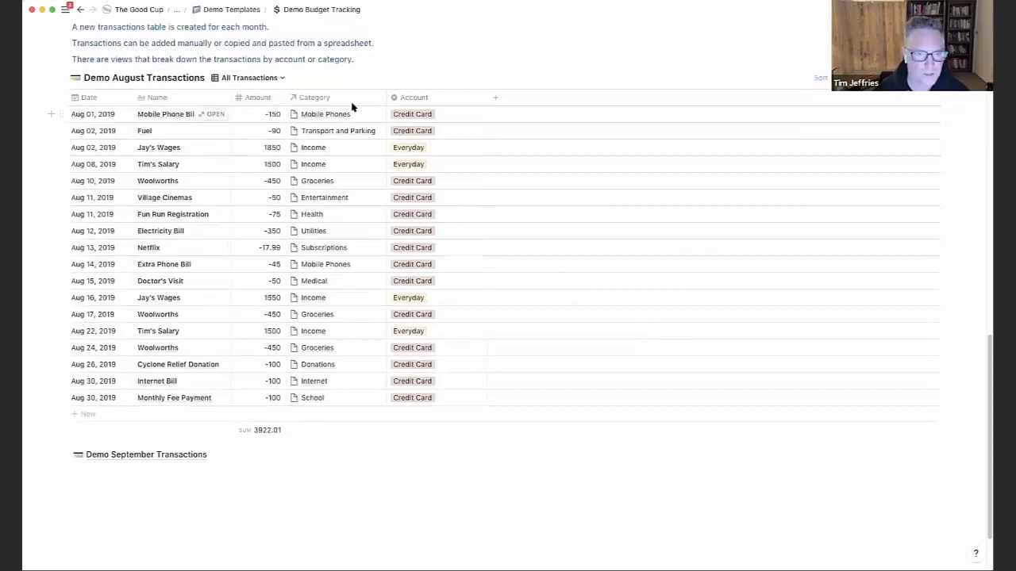
{"action": "scroll", "coordinate": [398, 141], "scroll_direction": "up", "scroll_amount": 5}
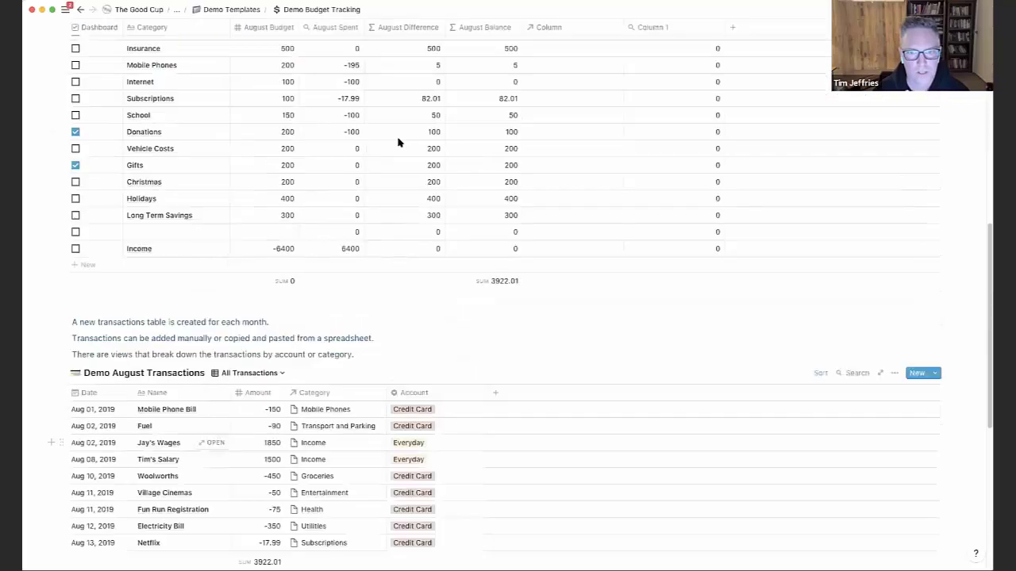
{"action": "scroll", "coordinate": [558, 183], "scroll_direction": "up", "scroll_amount": 2}
{"action": "scroll", "coordinate": [559, 182], "scroll_direction": "up", "scroll_amount": 1}
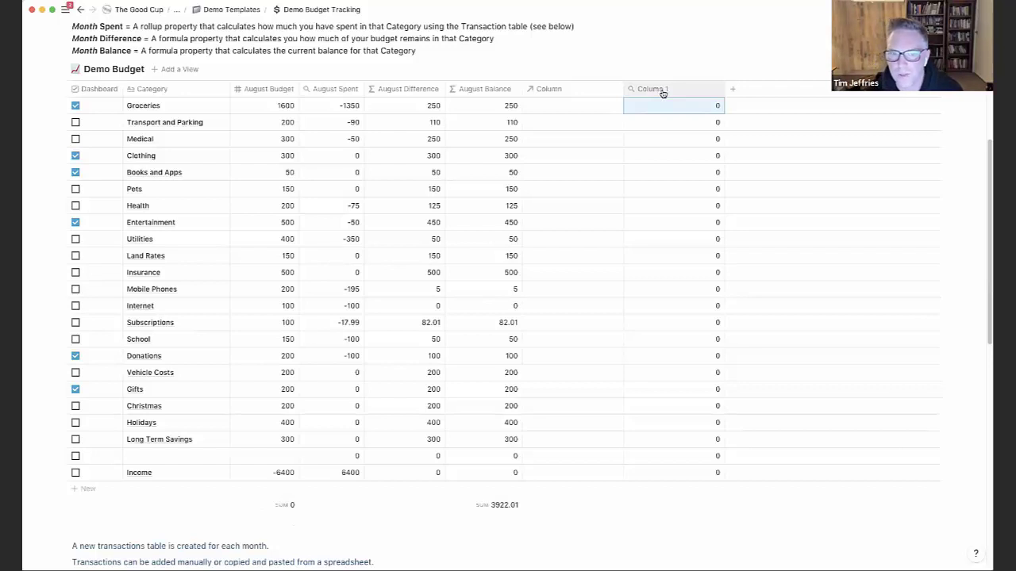
{"action": "left_click", "coordinate": [662, 93]}
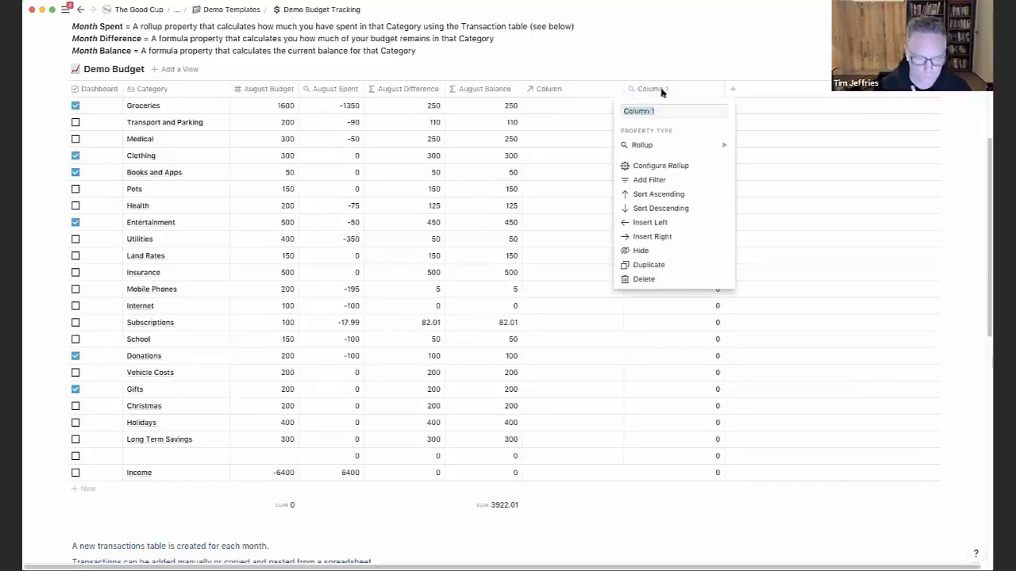
{"action": "type", "text": "September Spent"}
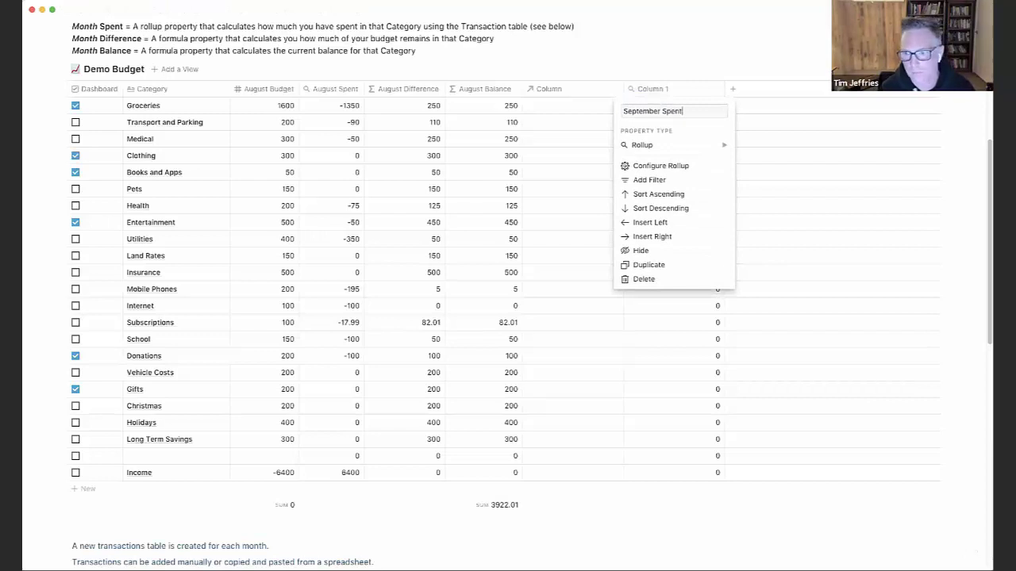
{"action": "left_click", "coordinate": [751, 60]}
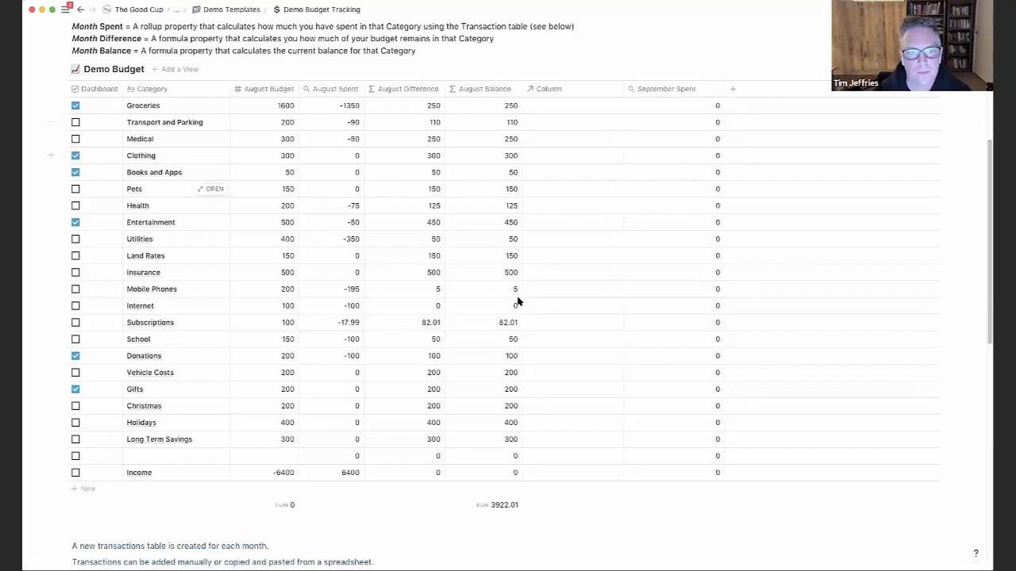
Step: Open the Demo Tracking page and check which views its table offers
{"action": "scroll", "coordinate": [517, 301], "scroll_direction": "up", "scroll_amount": 5}
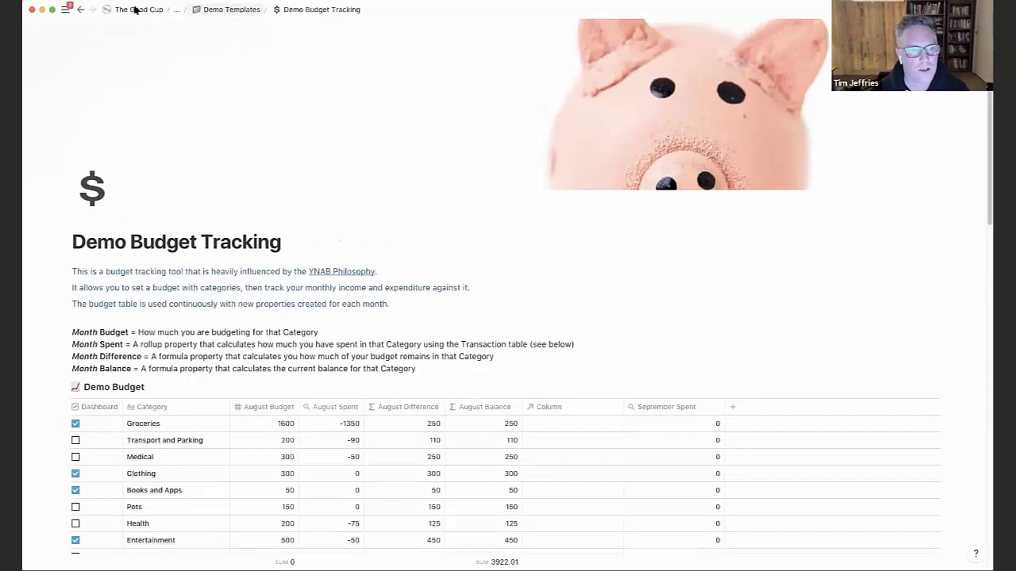
{"action": "mouse_move", "coordinate": [66, 10]}
{"action": "left_click", "coordinate": [70, 123]}
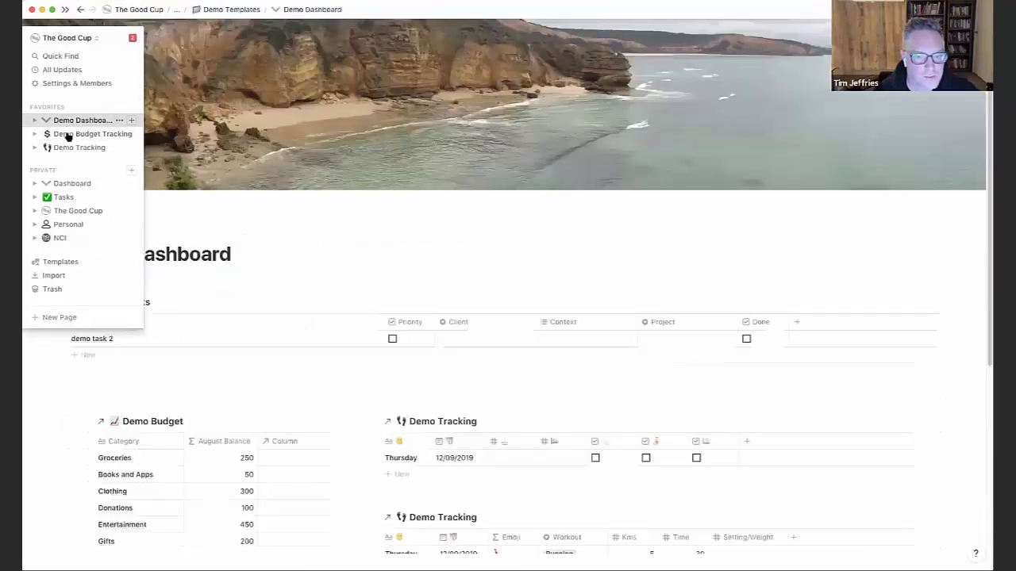
{"action": "left_click", "coordinate": [78, 147]}
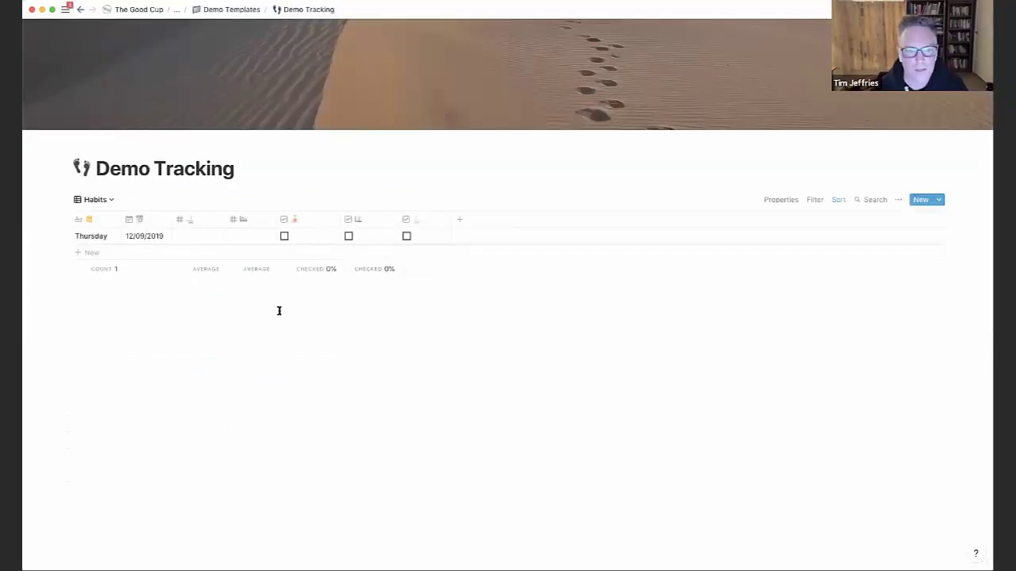
{"action": "left_click", "coordinate": [99, 200]}
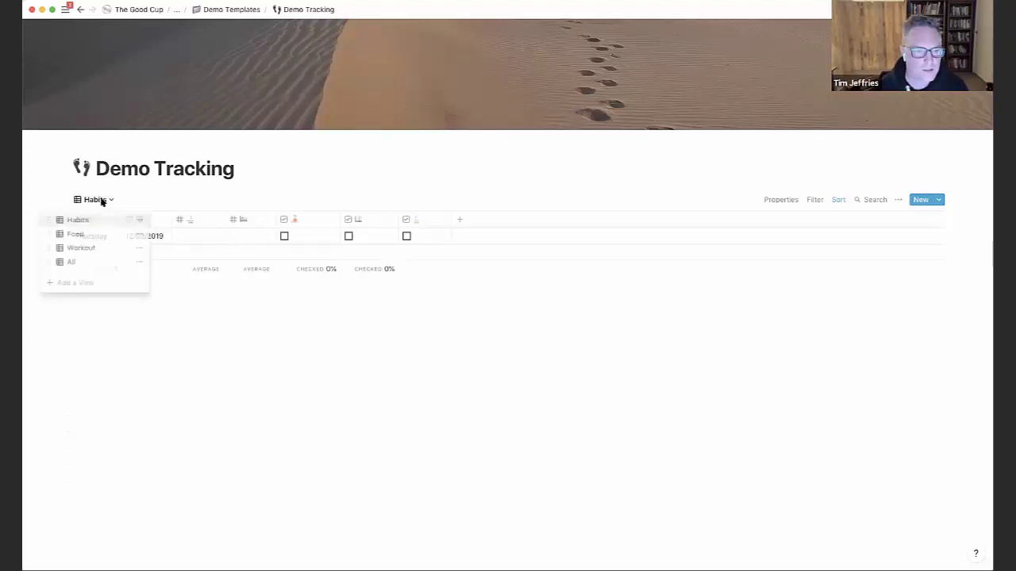
{"action": "left_click", "coordinate": [200, 303]}
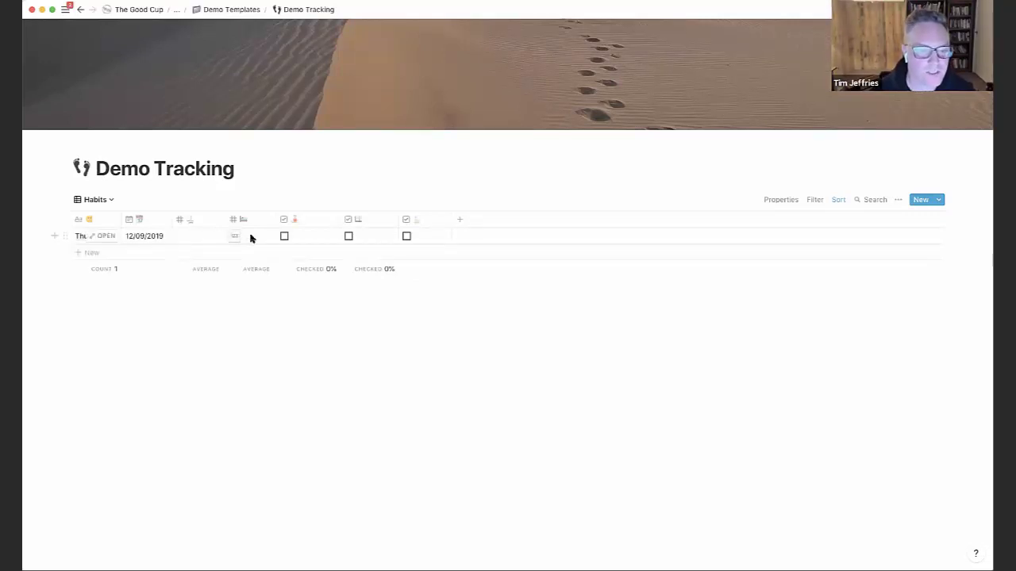
Step: Switch the Demo Tracking table to the All view and look across its full set of columns
{"action": "left_click", "coordinate": [205, 238]}
{"action": "key", "text": "Escape"}
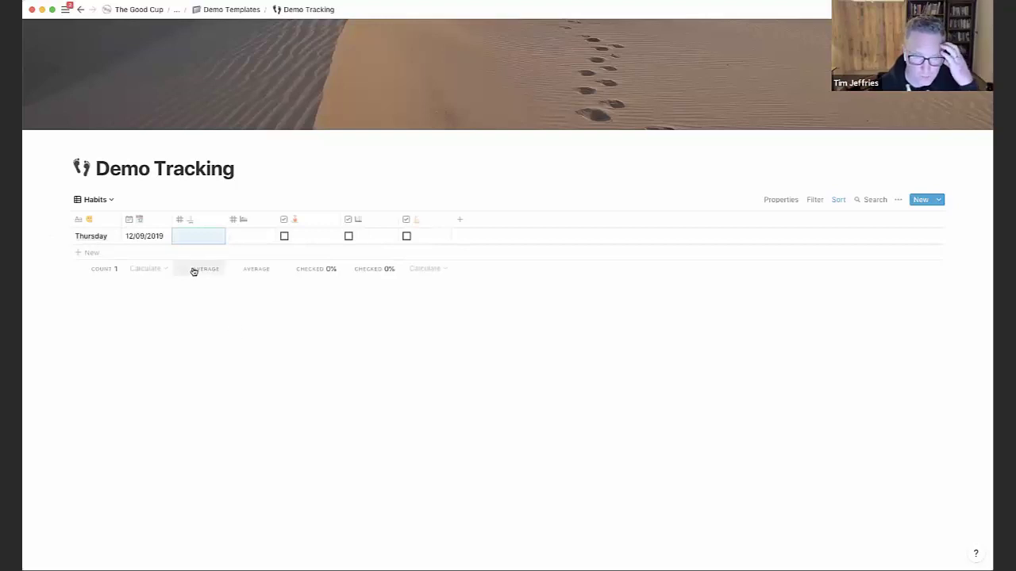
{"action": "left_click", "coordinate": [106, 201]}
{"action": "left_click", "coordinate": [108, 263]}
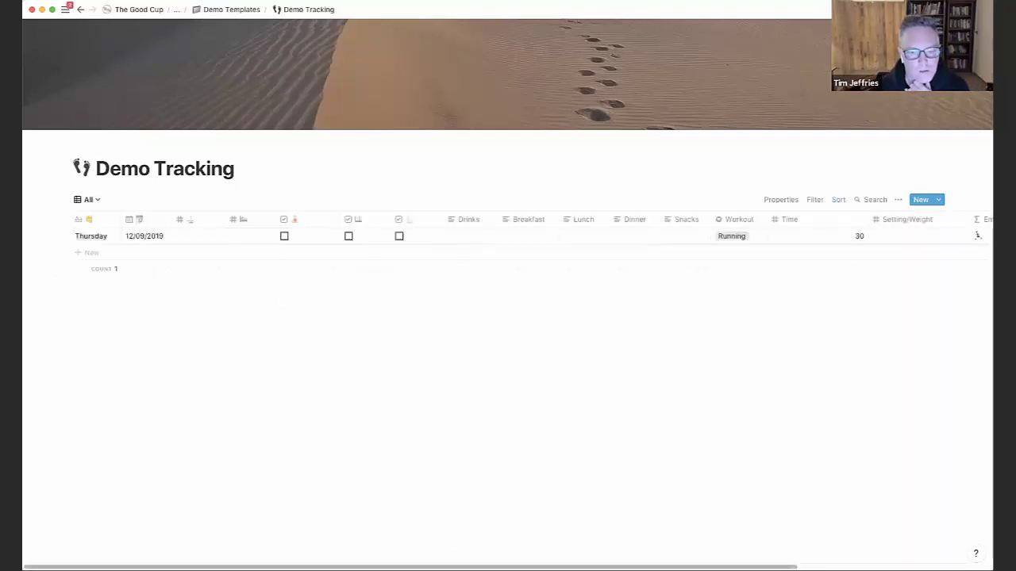
{"action": "left_click_drag", "start_coordinate": [452, 567], "coordinate": [537, 567]}
{"action": "scroll", "coordinate": [696, 550], "scroll_direction": "right", "scroll_amount": 3}
{"action": "scroll", "coordinate": [696, 551], "scroll_direction": "left", "scroll_amount": 6}
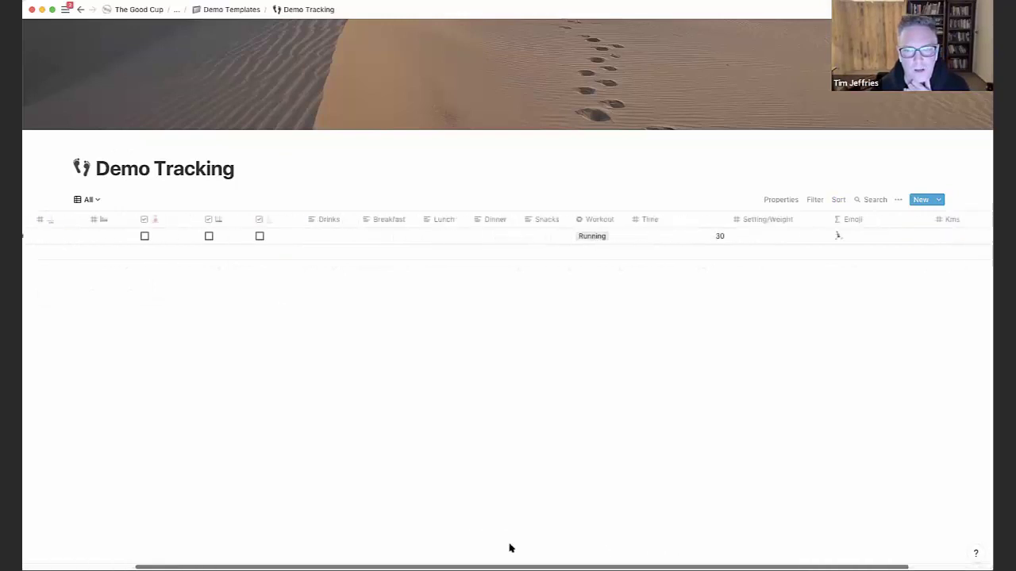
Step: Return the Demo Tracking table to the Habits view and examine the two number fields of the Thursday entry
{"action": "left_click", "coordinate": [91, 201]}
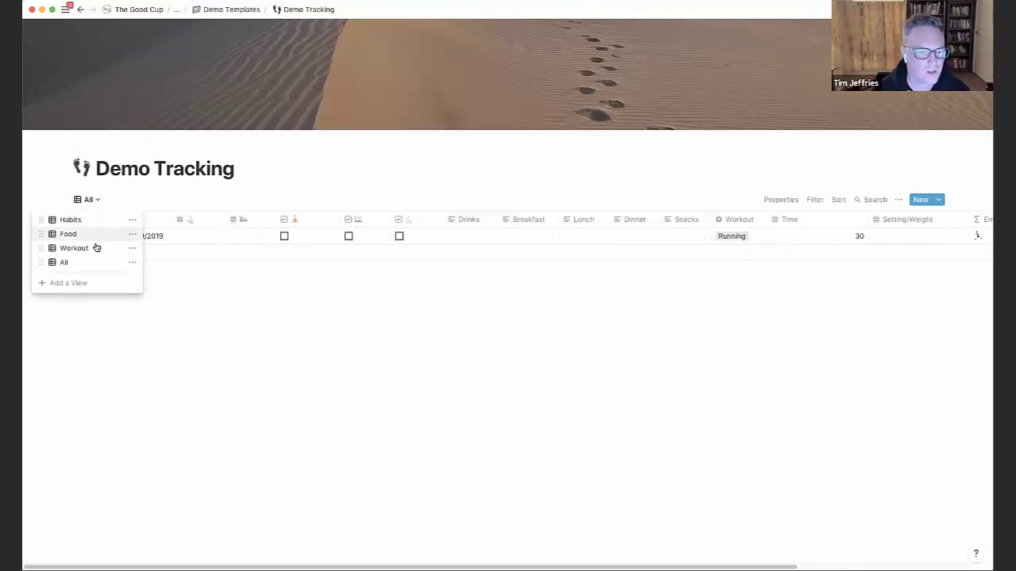
{"action": "left_click", "coordinate": [98, 221]}
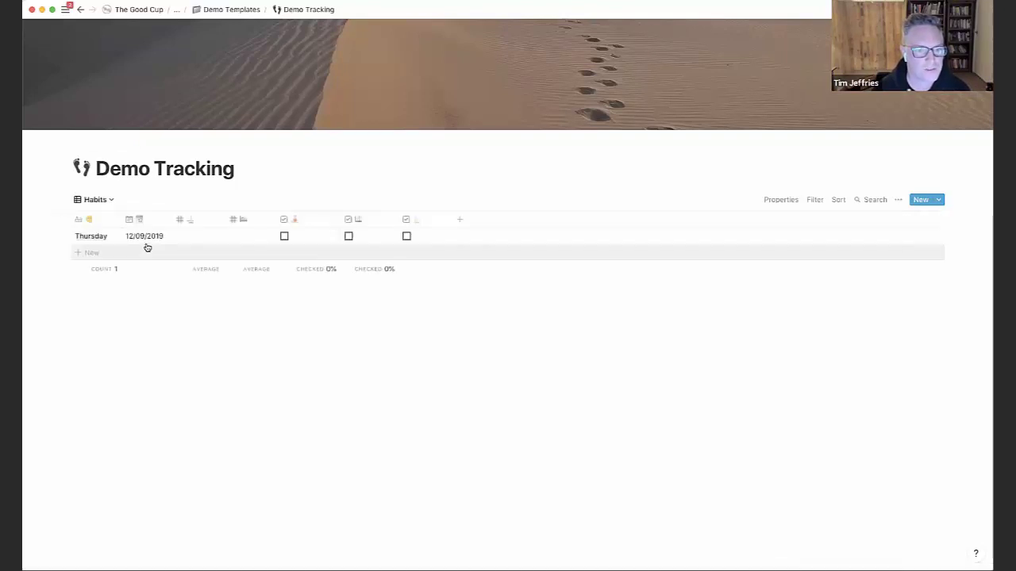
{"action": "left_click", "coordinate": [204, 236]}
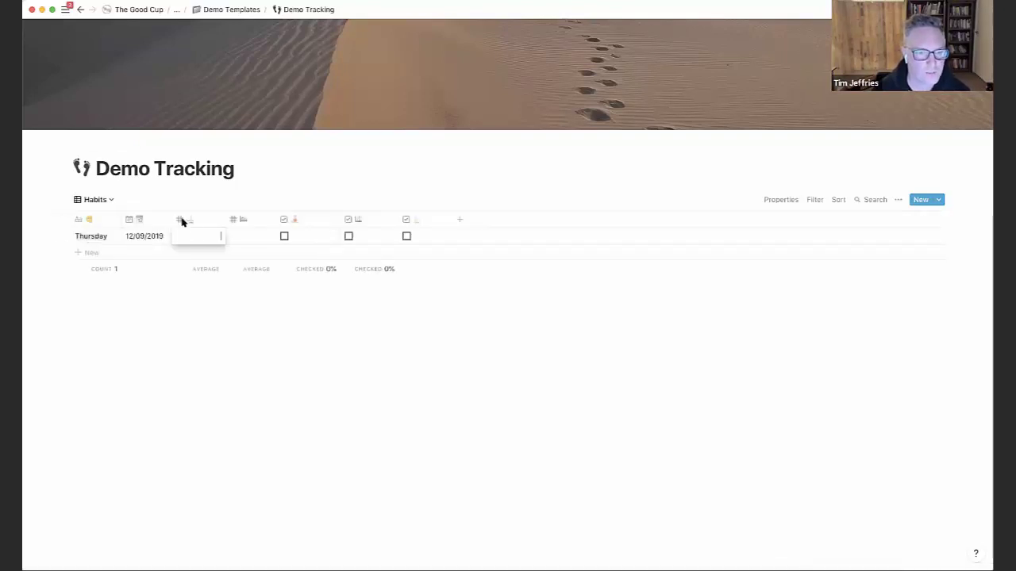
{"action": "key", "text": "Escape"}
{"action": "left_click", "coordinate": [254, 237]}
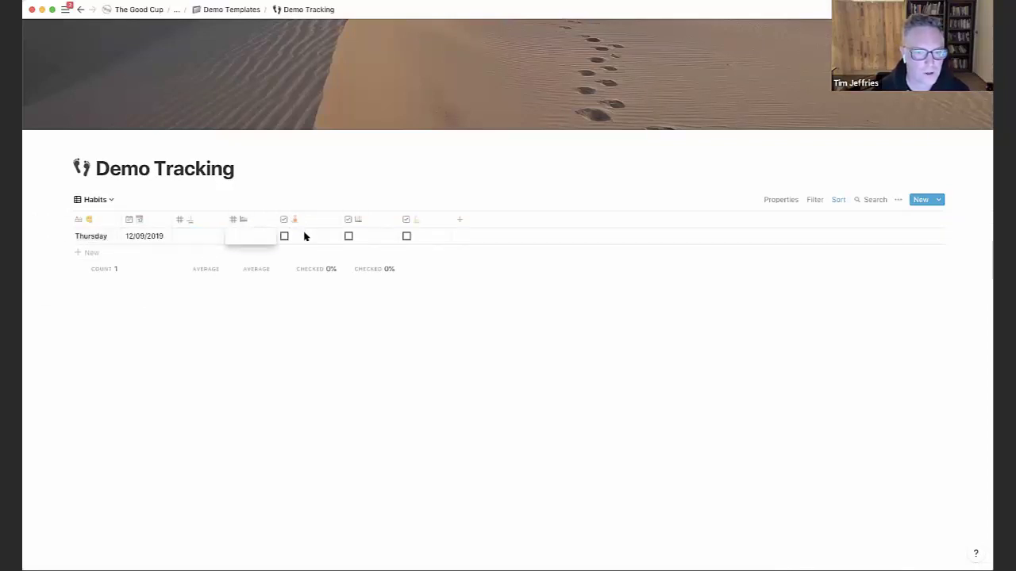
{"action": "key", "text": "Escape"}
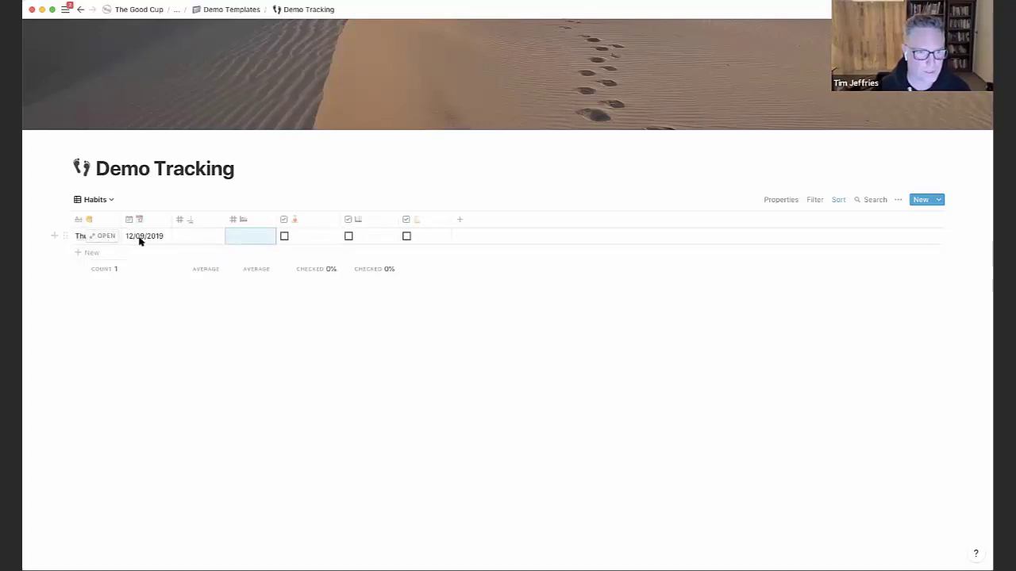
Step: Add a Friday entry dated 13/09/2019 to the Demo Tracking table
{"action": "left_click", "coordinate": [98, 253]}
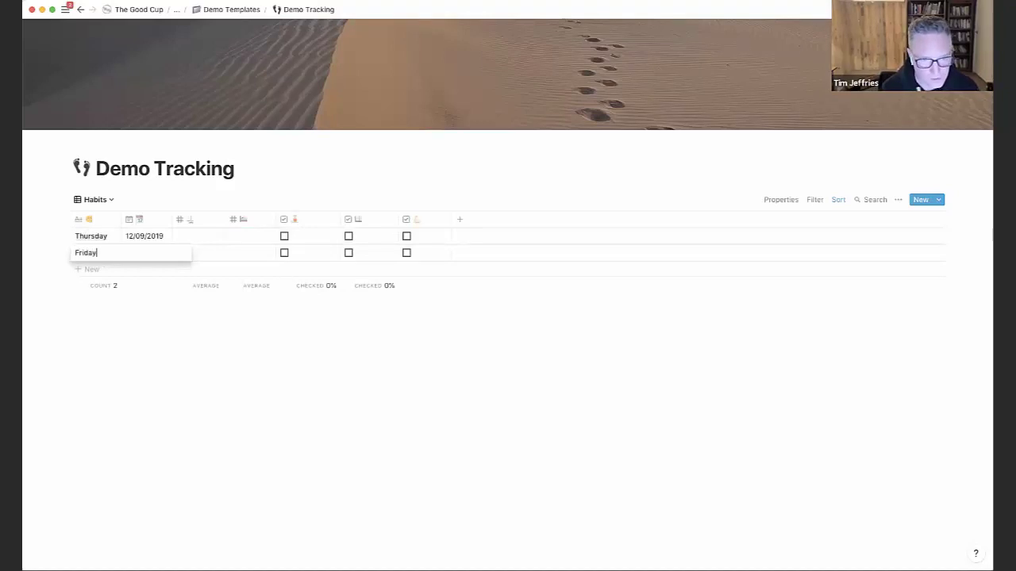
{"action": "key", "text": "Tab"}
{"action": "left_click", "coordinate": [156, 253]}
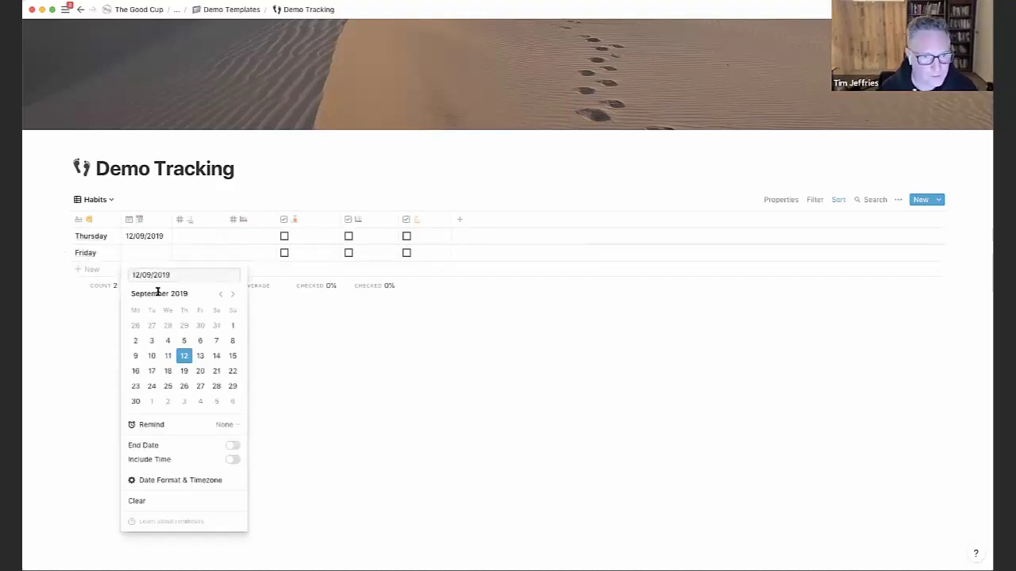
{"action": "left_click", "coordinate": [200, 355]}
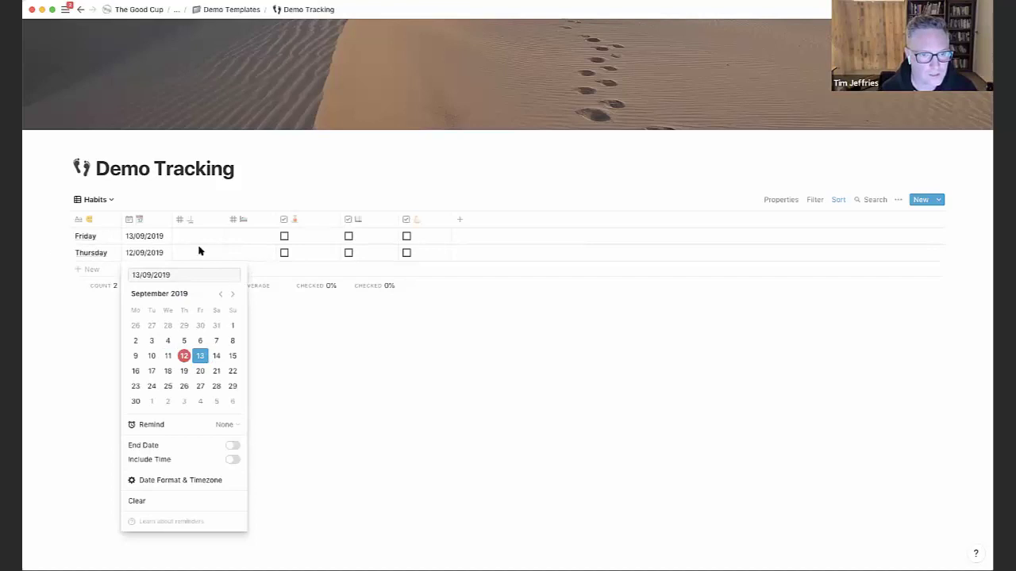
{"action": "key", "text": "Escape"}
{"action": "left_click", "coordinate": [194, 239]}
{"action": "type", "text": "9"}
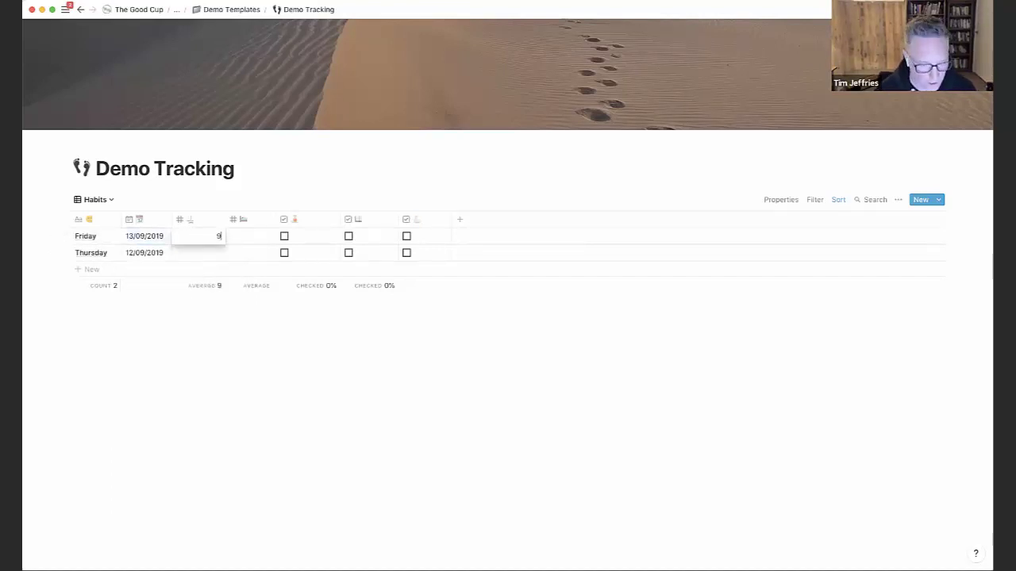
{"action": "key", "text": "Tab"}
{"action": "left_click", "coordinate": [198, 235]}
{"action": "key", "text": "BackSpace"}
Step: Set Friday's second number field to 9 and mark the entry's first two habit checkboxes as done
{"action": "key", "text": "Tab"}
{"action": "type", "text": "9"}
{"action": "key", "text": "Tab"}
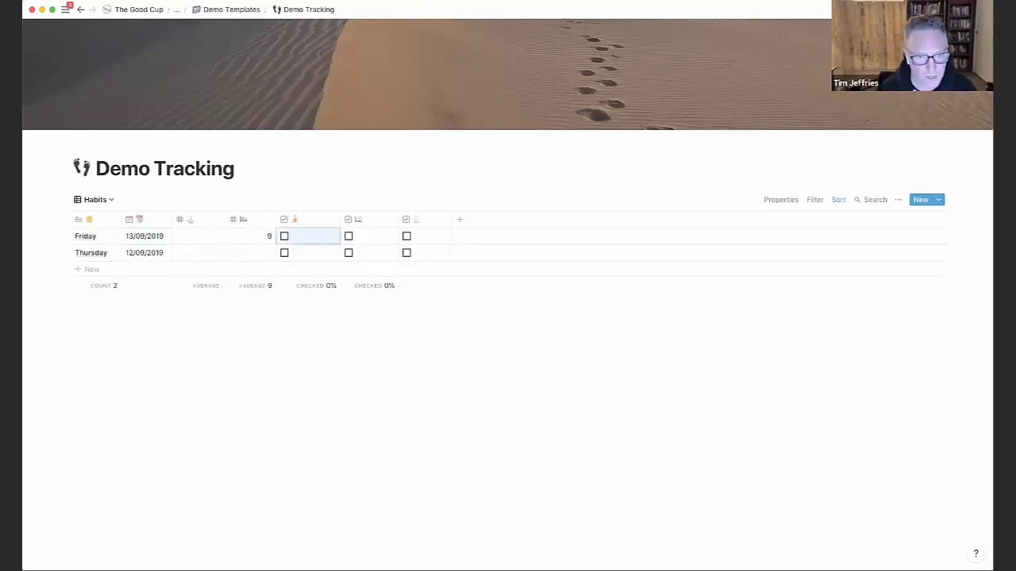
{"action": "left_click", "coordinate": [285, 235]}
{"action": "left_click", "coordinate": [348, 235]}
Step: Look at the Food view of the Demo Tracking table, and switch the table to the Workout view
{"action": "left_click", "coordinate": [111, 204]}
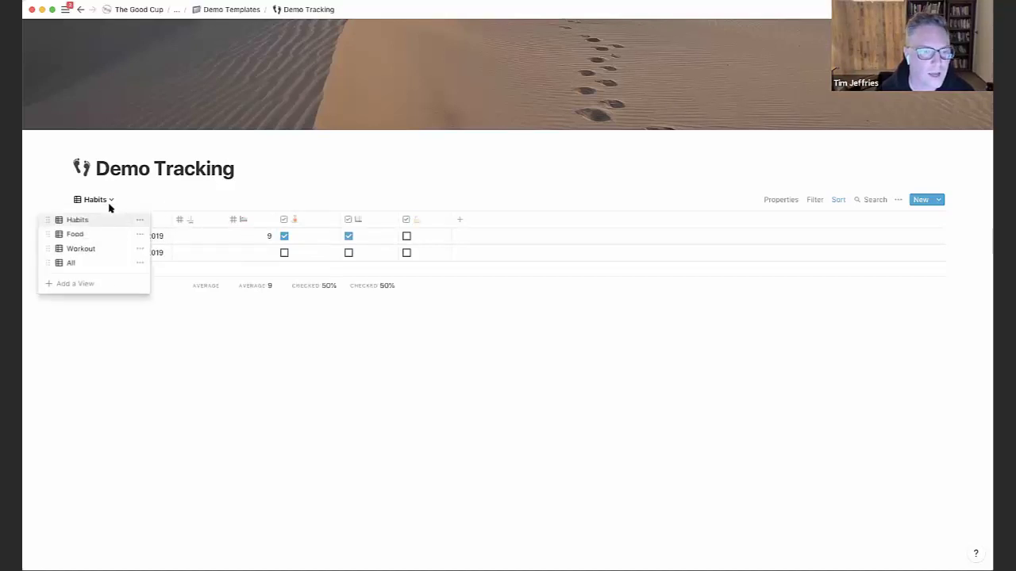
{"action": "left_click", "coordinate": [106, 236]}
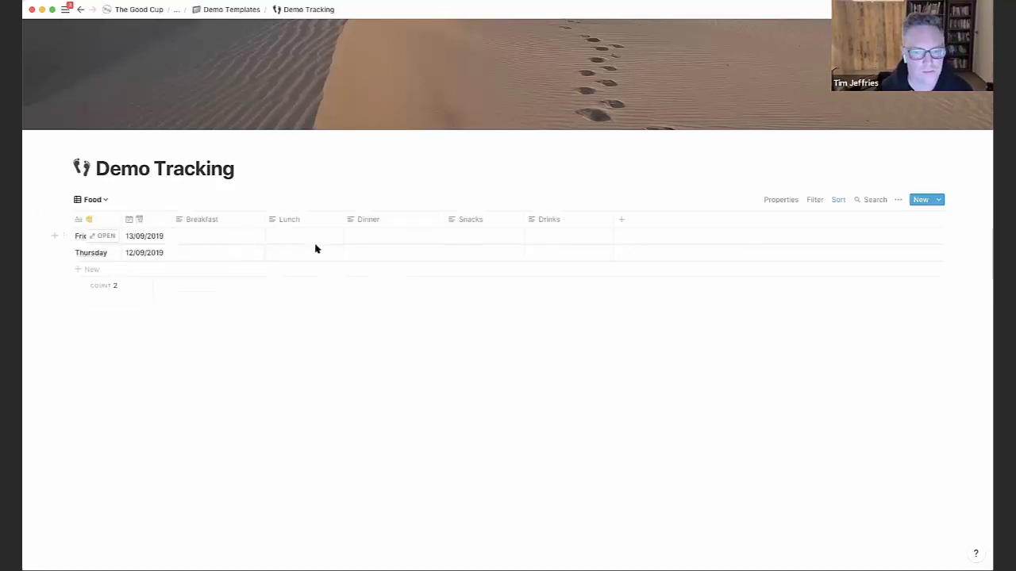
{"action": "left_click", "coordinate": [95, 201]}
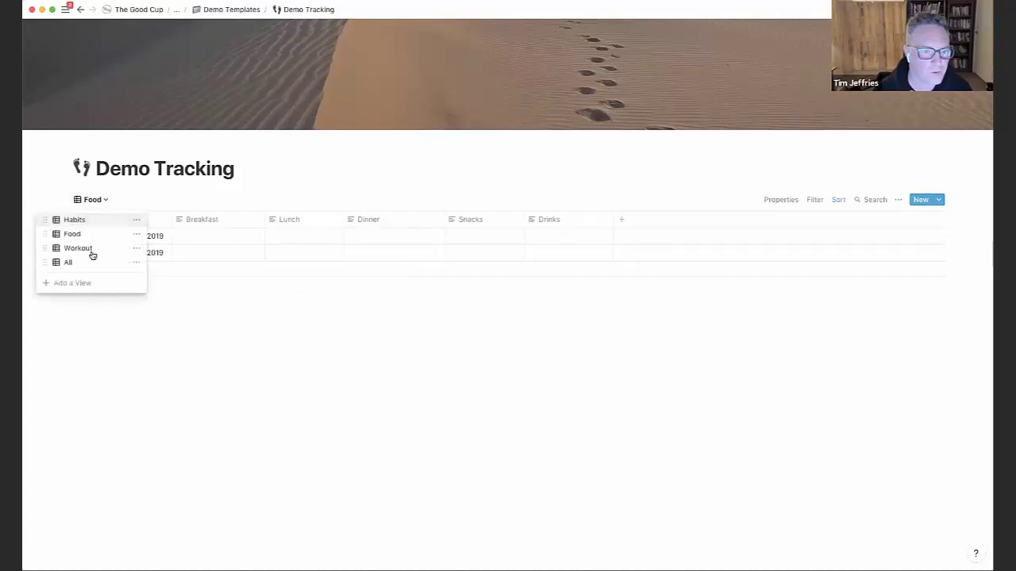
{"action": "left_click", "coordinate": [90, 248]}
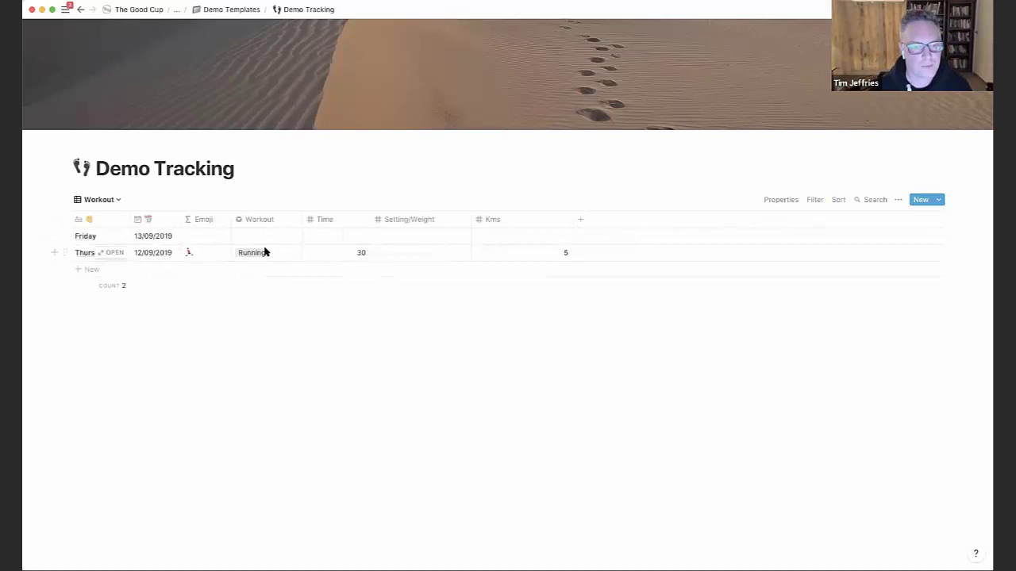
Step: Fill in Friday's workout as Riding with Time 20, Setting/Weight 5 and Kms 5
{"action": "left_click", "coordinate": [281, 236]}
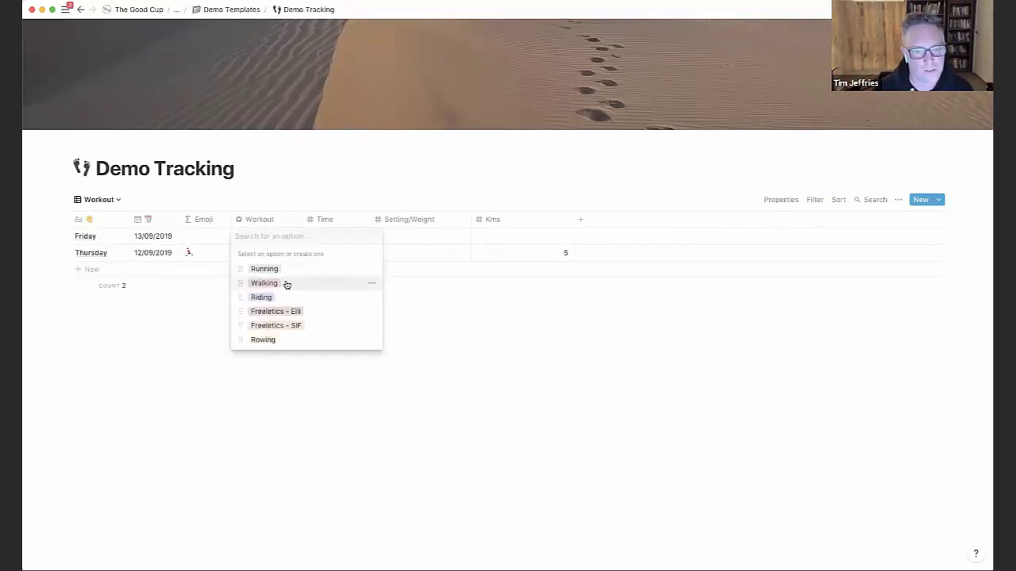
{"action": "left_click", "coordinate": [262, 296]}
{"action": "left_click", "coordinate": [349, 238]}
{"action": "type", "text": "20"}
{"action": "key", "text": "Return"}
{"action": "left_click", "coordinate": [426, 235]}
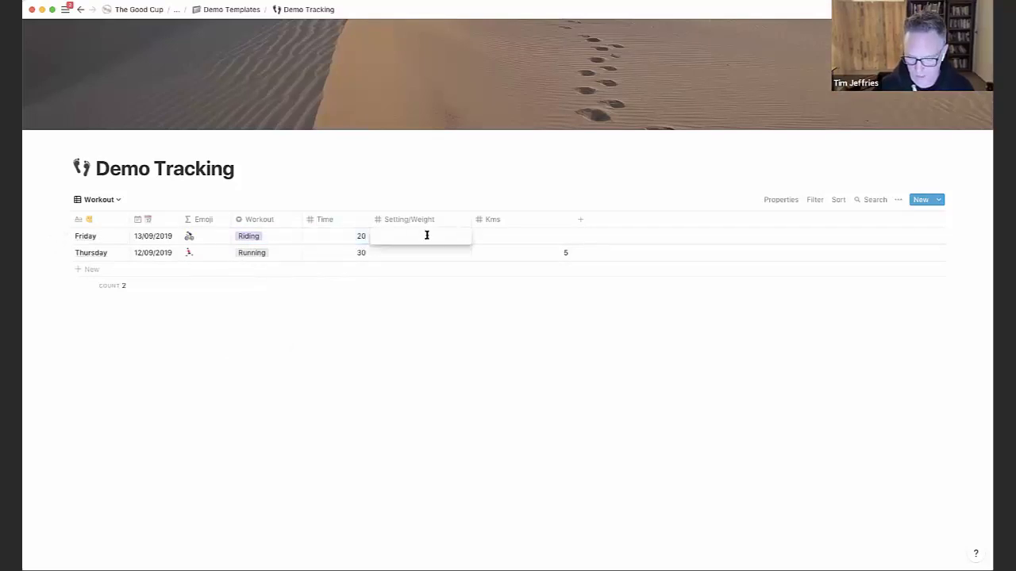
{"action": "key", "text": "Tab"}
{"action": "left_click", "coordinate": [501, 236]}
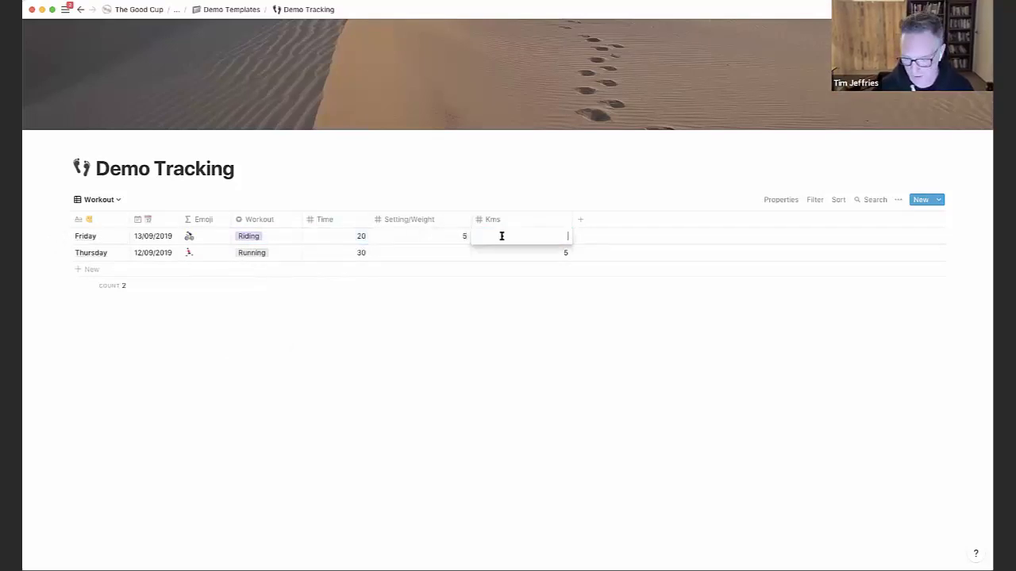
{"action": "type", "text": "5"}
{"action": "key", "text": "Down"}
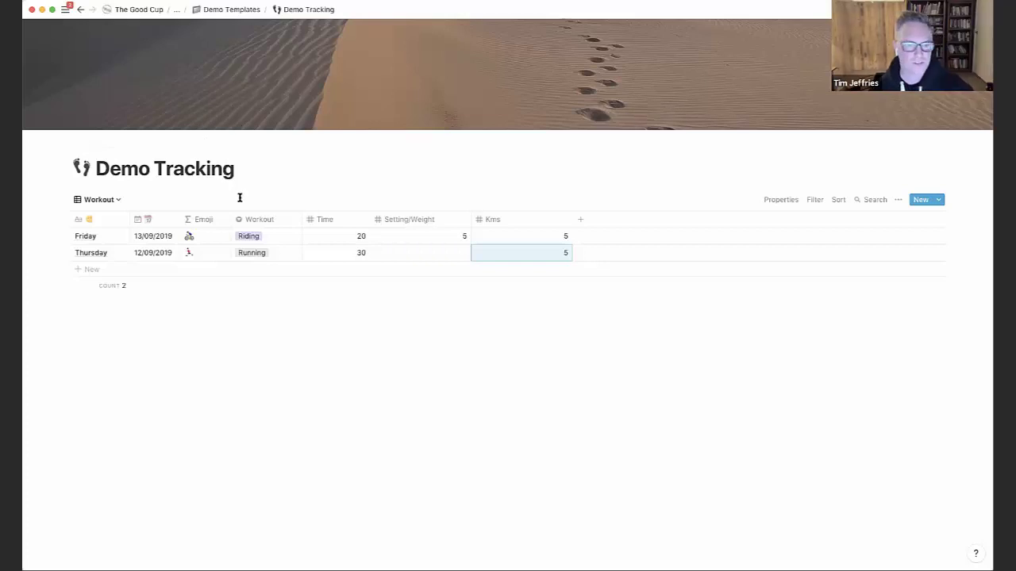
Step: Open the Demo Dashboard page and look at its linked Demo Tracking tables
{"action": "mouse_move", "coordinate": [65, 10]}
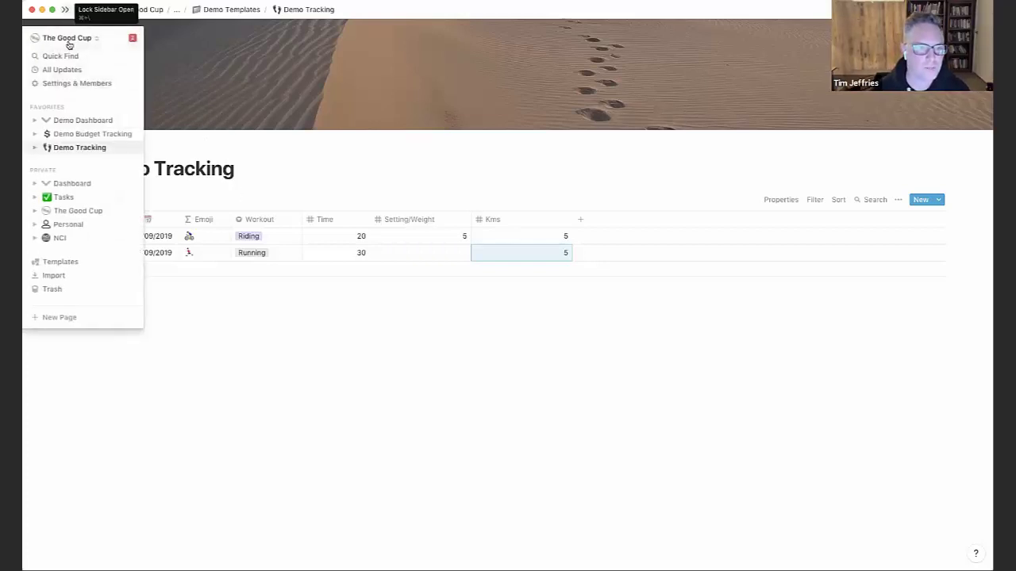
{"action": "left_click", "coordinate": [80, 121]}
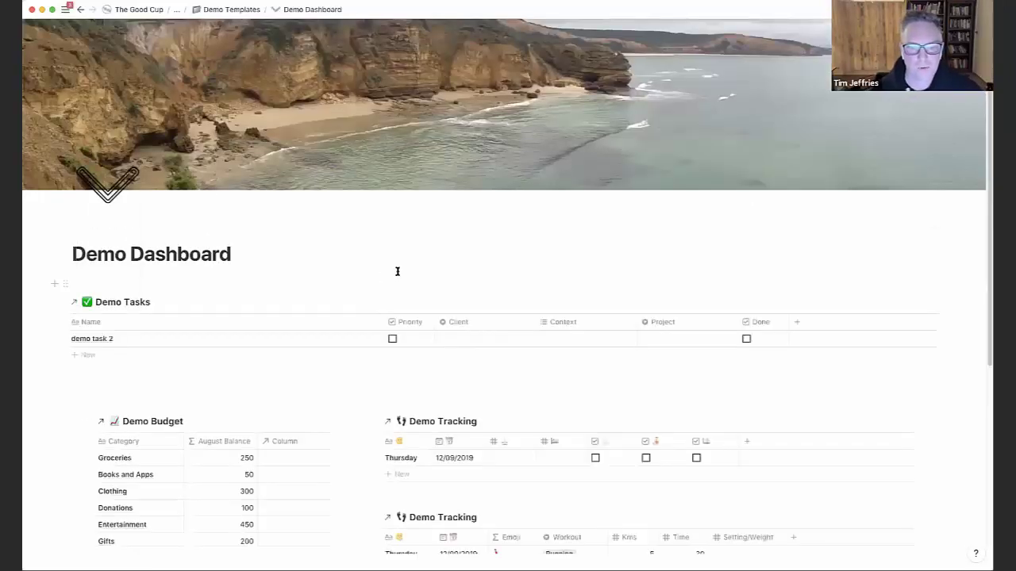
{"action": "scroll", "coordinate": [398, 274], "scroll_direction": "down", "scroll_amount": 2}
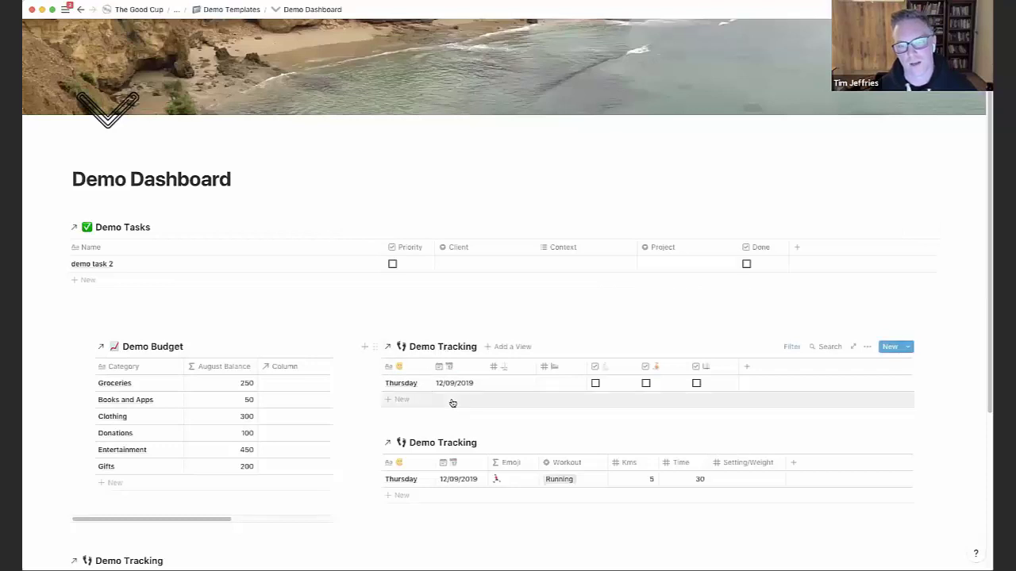
Step: Insert a linked database of Demo Tracking in the empty block below the food tracking table on the dashboard
{"action": "scroll", "coordinate": [453, 403], "scroll_direction": "down", "scroll_amount": 5}
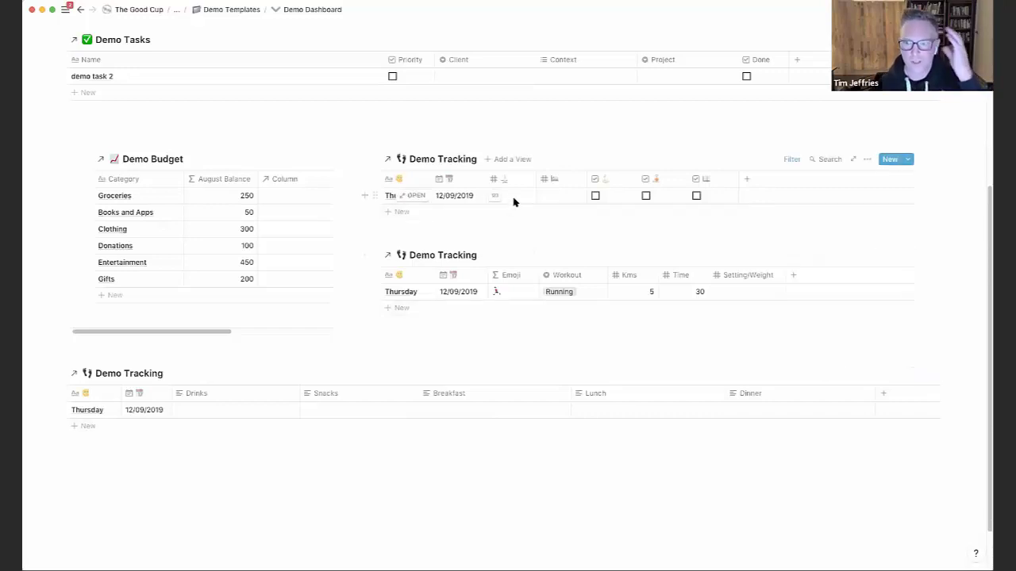
{"action": "left_click", "coordinate": [381, 498]}
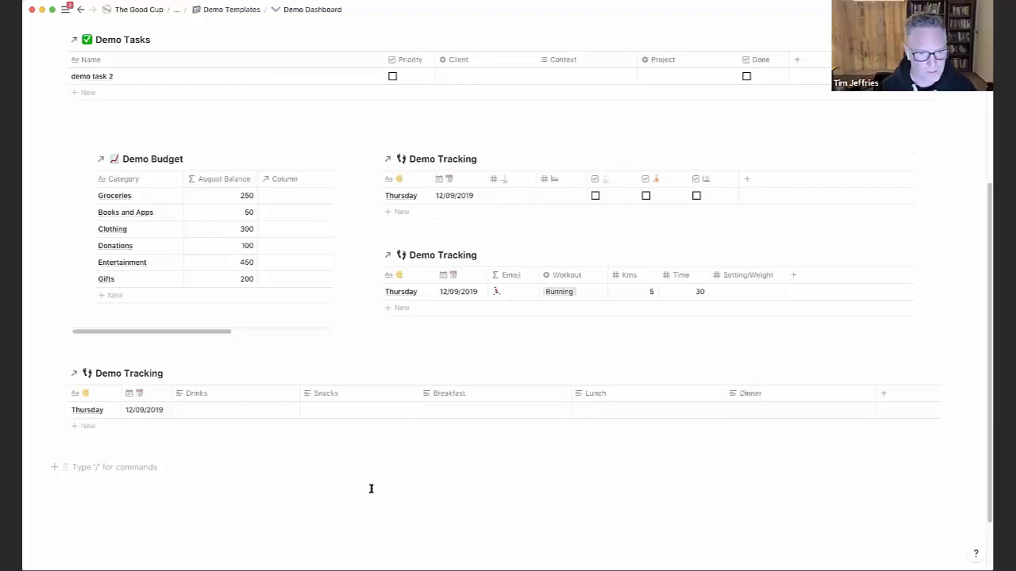
{"action": "type", "text": "/"}
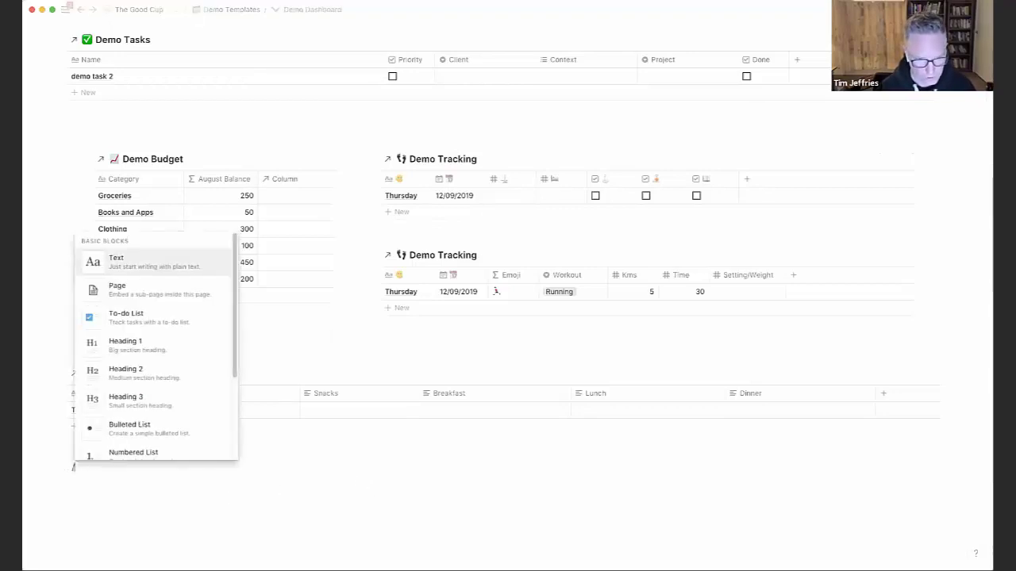
{"action": "type", "text": "crea"}
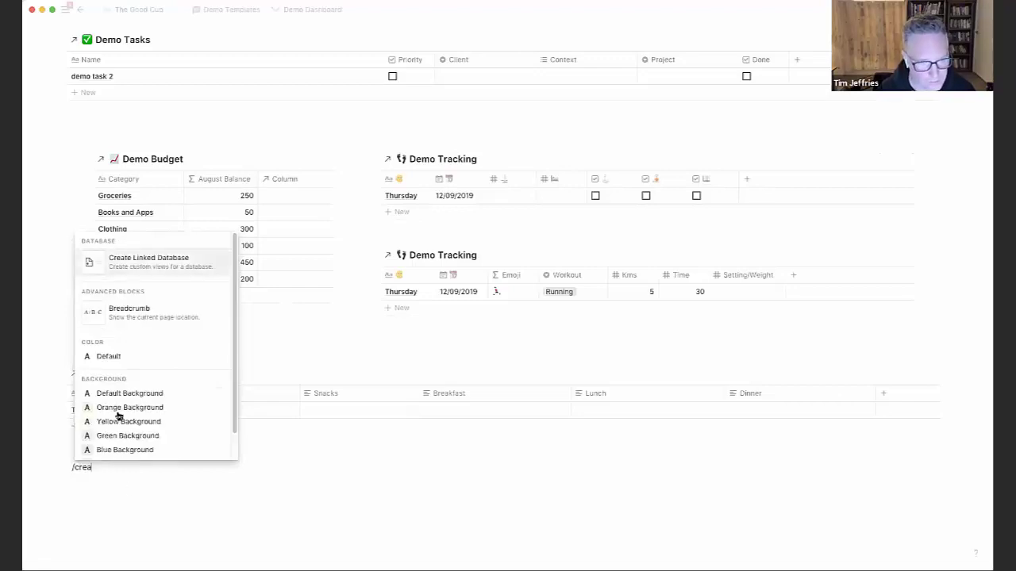
{"action": "left_click", "coordinate": [157, 266]}
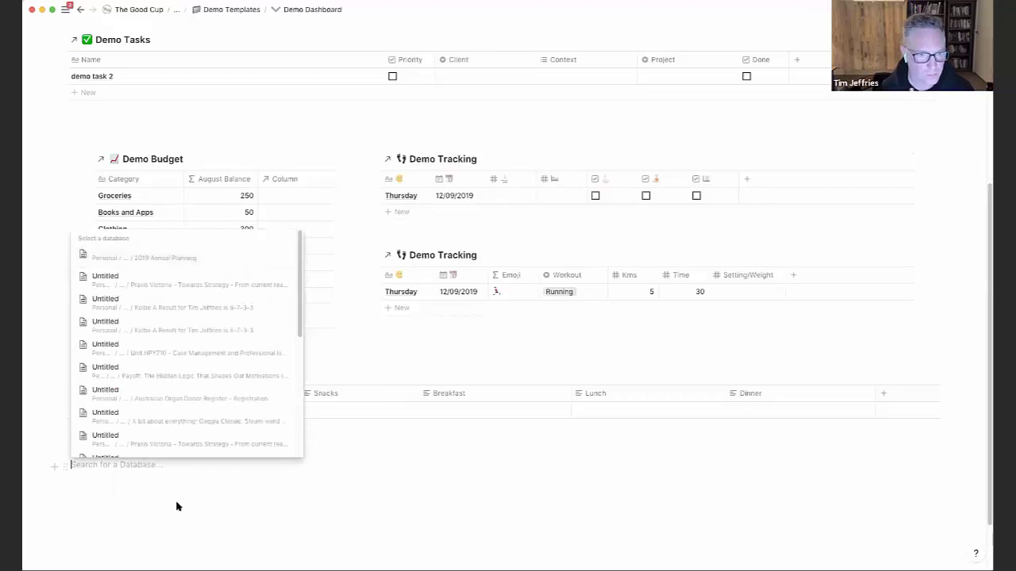
{"action": "type", "text": "demo"}
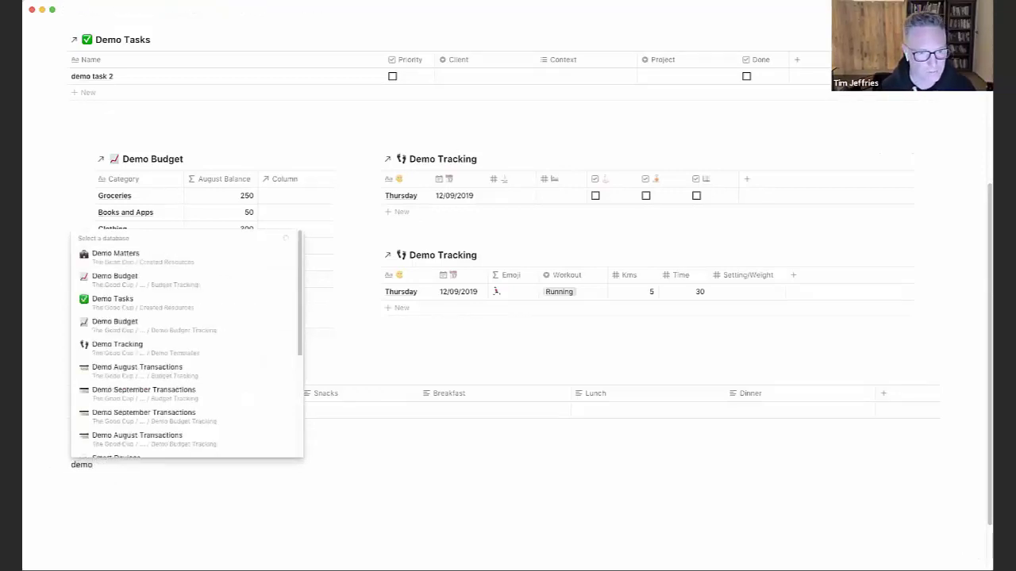
{"action": "left_click", "coordinate": [111, 350]}
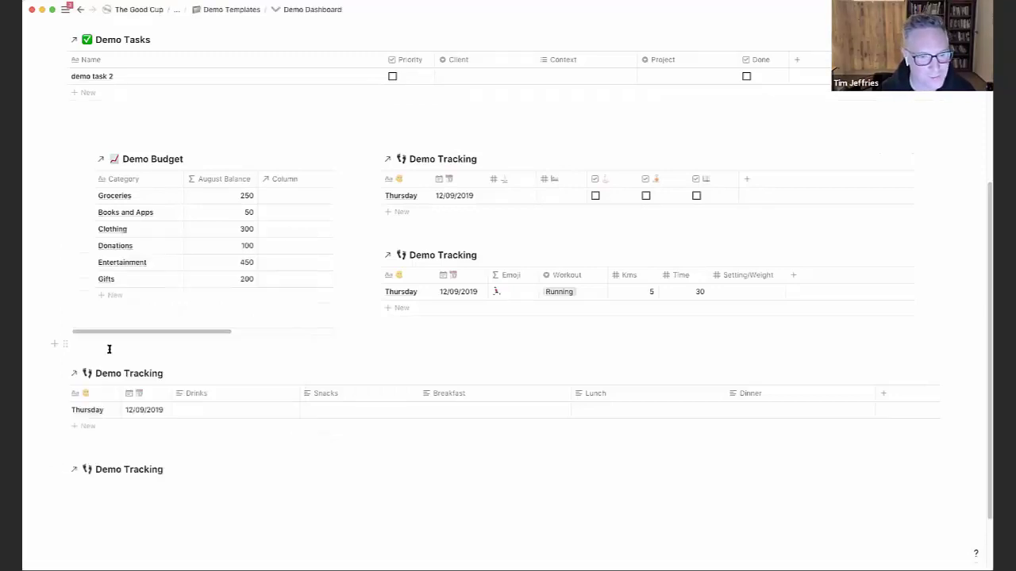
Step: Hide four properties in the newly inserted Demo Tracking linked table
{"action": "scroll", "coordinate": [214, 480], "scroll_direction": "down", "scroll_amount": 3}
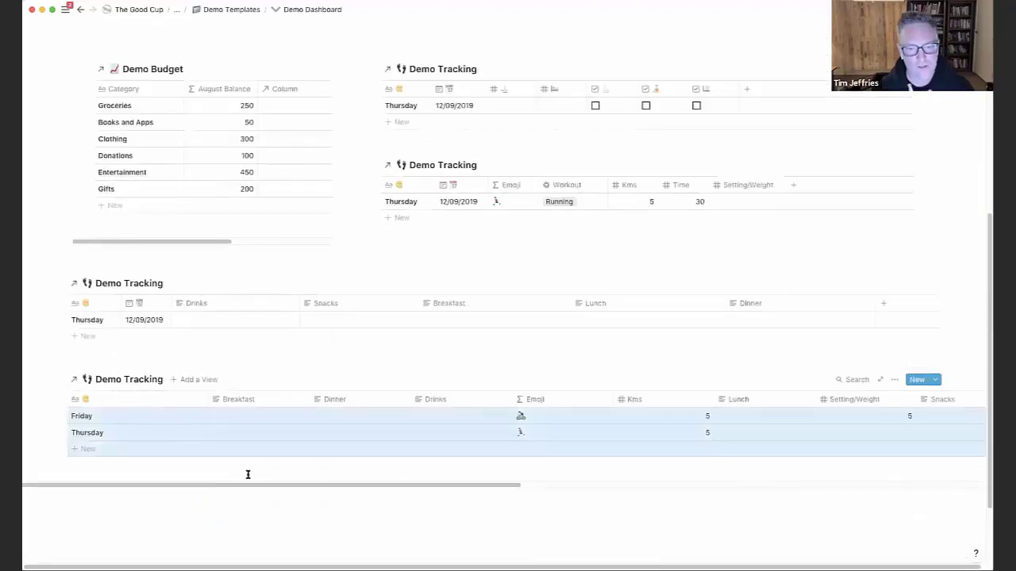
{"action": "left_click", "coordinate": [894, 379]}
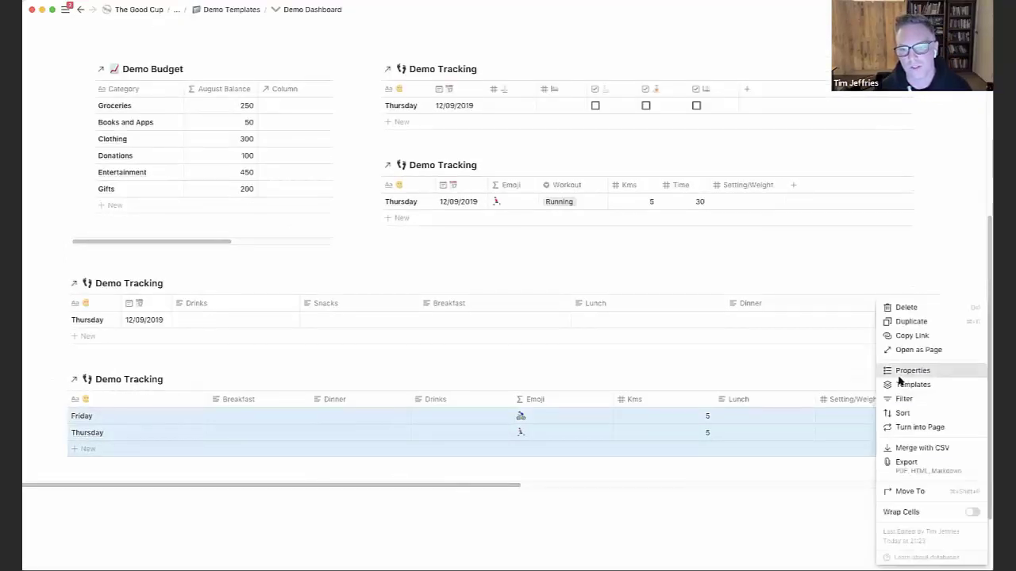
{"action": "left_click", "coordinate": [909, 370]}
{"action": "left_click", "coordinate": [862, 339]}
{"action": "left_click", "coordinate": [862, 325]}
{"action": "left_click", "coordinate": [862, 310]}
{"action": "left_click", "coordinate": [862, 296]}
{"action": "left_click", "coordinate": [698, 356]}
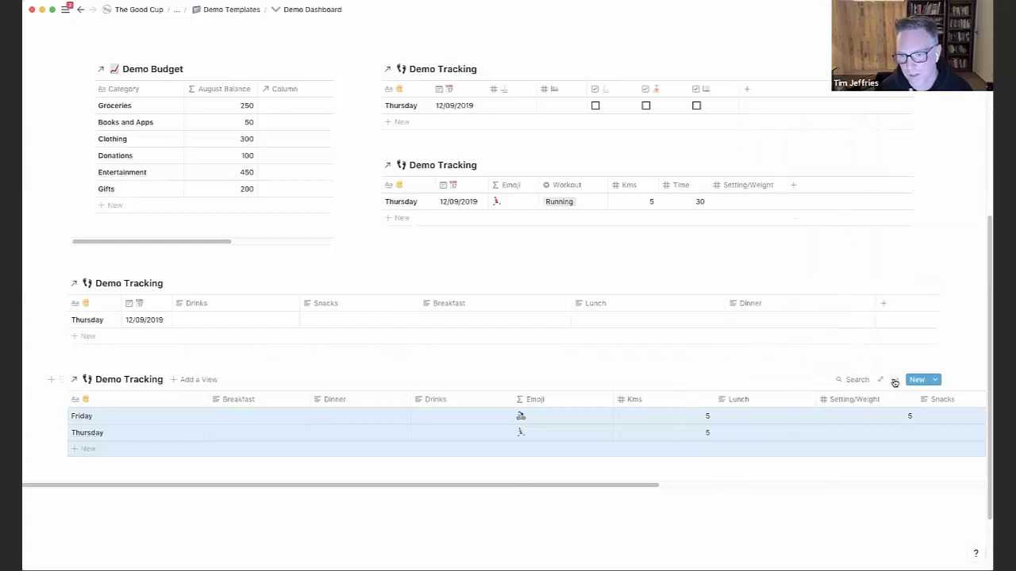
Step: Add a filter to the new Demo Tracking table so that its date property is Today
{"action": "left_click", "coordinate": [894, 380]}
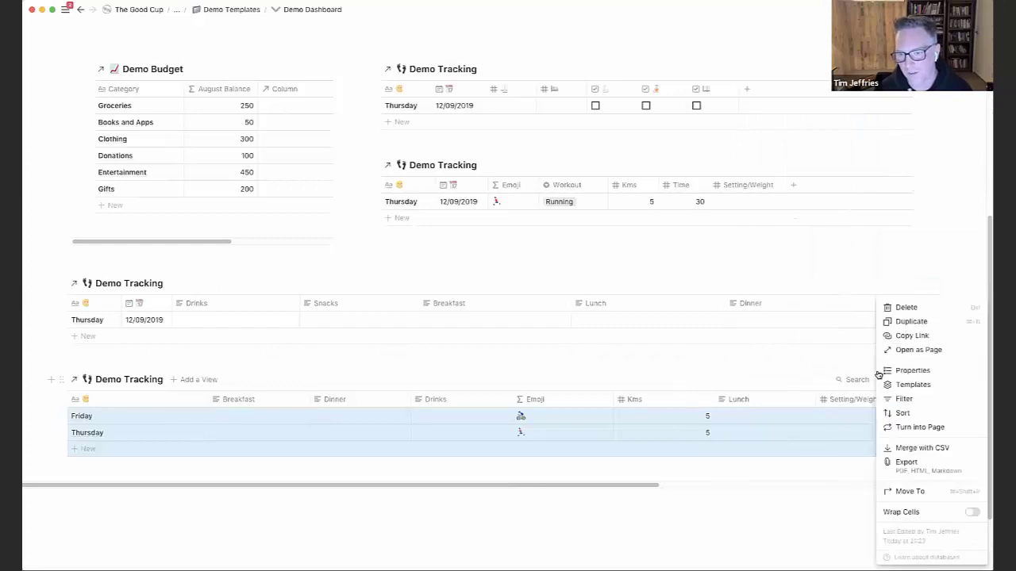
{"action": "left_click", "coordinate": [919, 401]}
{"action": "left_click", "coordinate": [786, 466]}
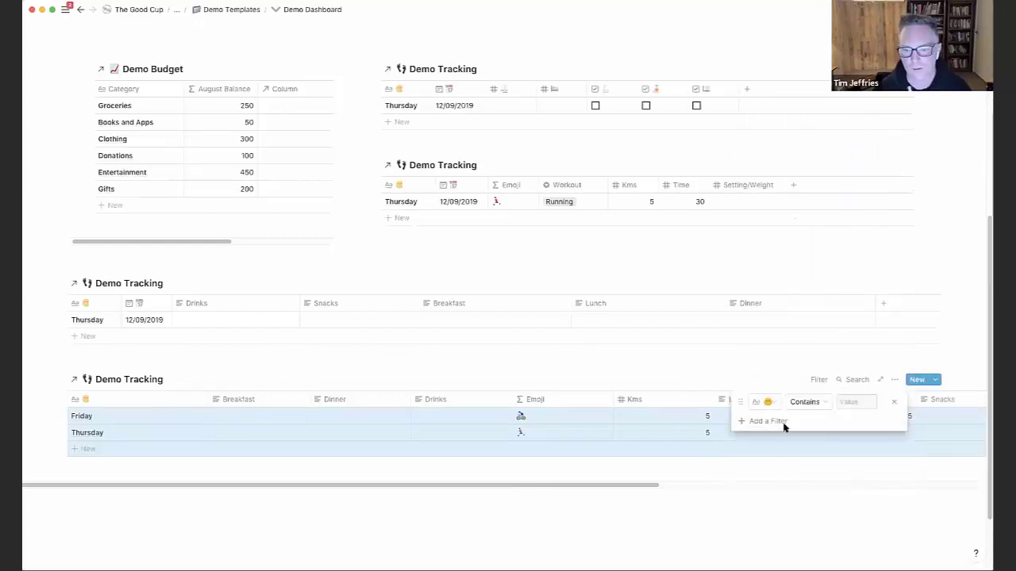
{"action": "left_click", "coordinate": [766, 402]}
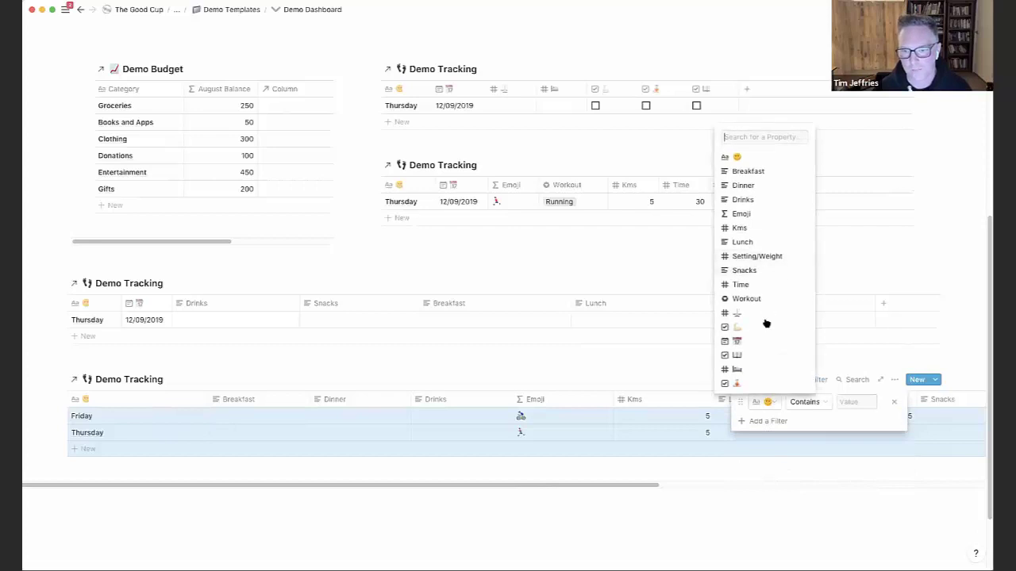
{"action": "left_click", "coordinate": [754, 341]}
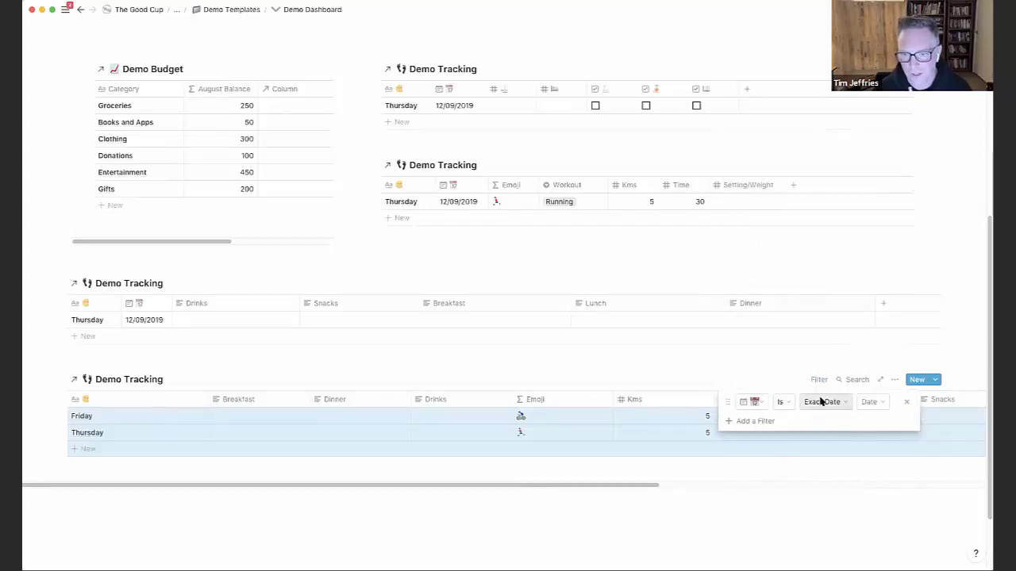
{"action": "left_click", "coordinate": [813, 403]}
{"action": "left_click", "coordinate": [828, 433]}
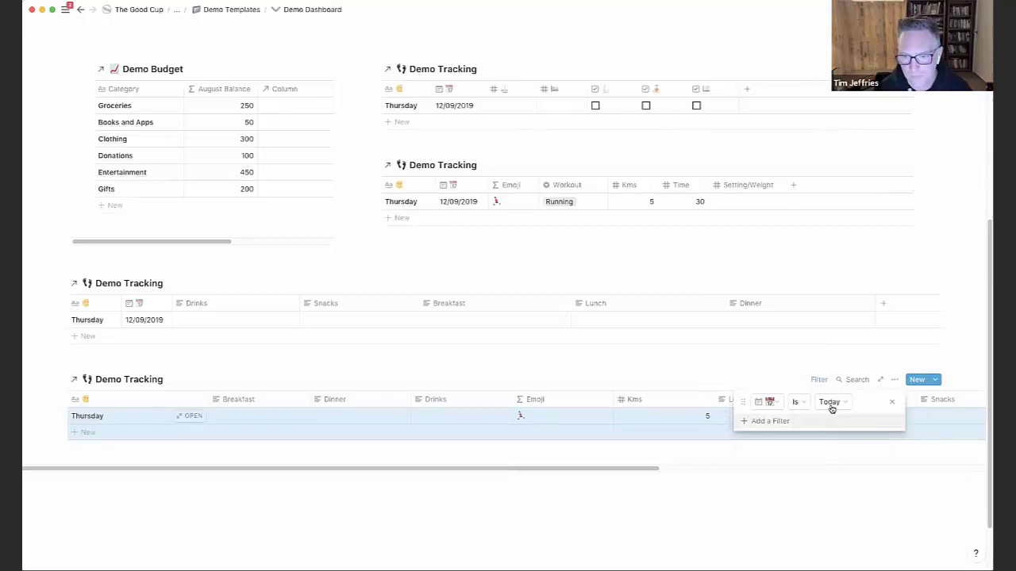
Step: Change the new Demo Tracking table's date filter to Tomorrow
{"action": "left_click", "coordinate": [829, 402]}
{"action": "left_click", "coordinate": [821, 449]}
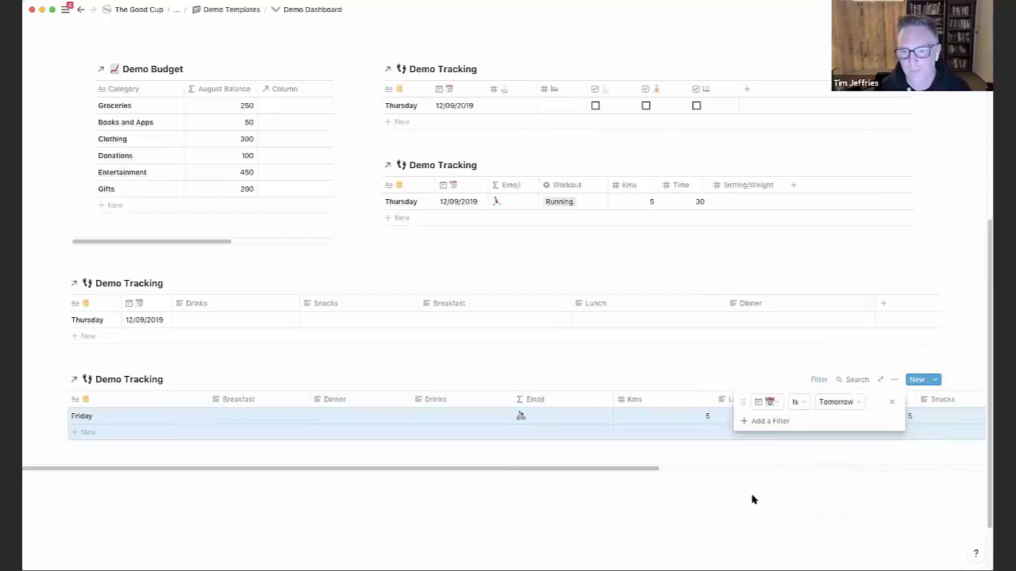
{"action": "left_click", "coordinate": [786, 488]}
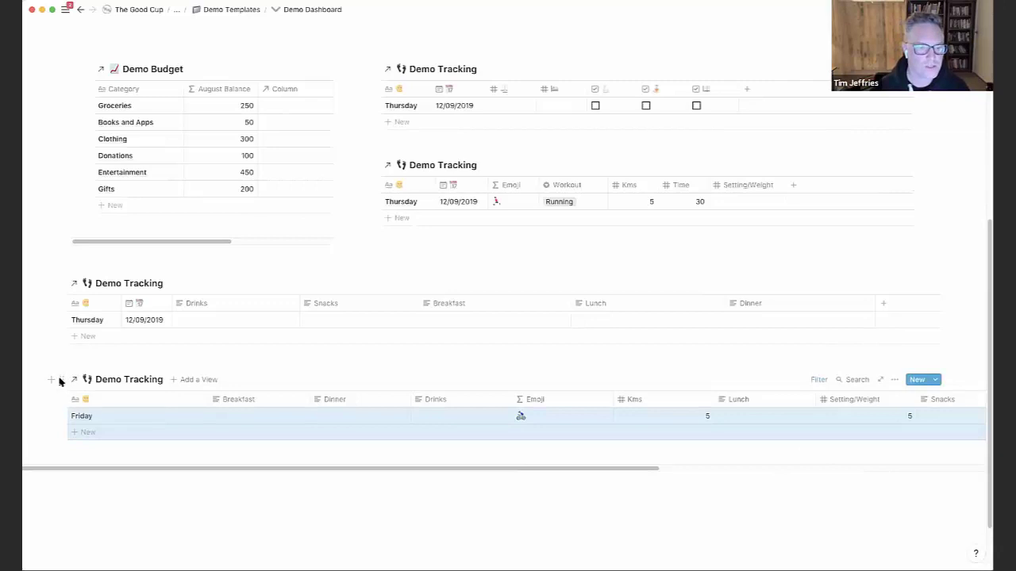
Step: Delete the newly added Demo Tracking linked table from the end of the dashboard
{"action": "left_click", "coordinate": [58, 379]}
{"action": "left_click", "coordinate": [96, 347]}
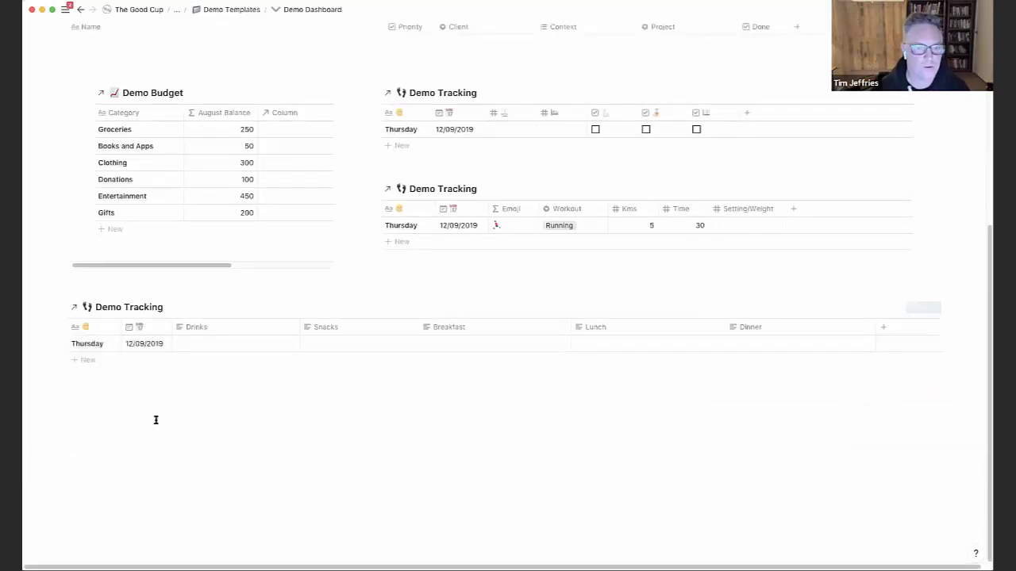
Step: Hide the enabled September Spent property and the Column property in the dashboard's Demo Budget table
{"action": "scroll", "coordinate": [298, 426], "scroll_direction": "up", "scroll_amount": 4}
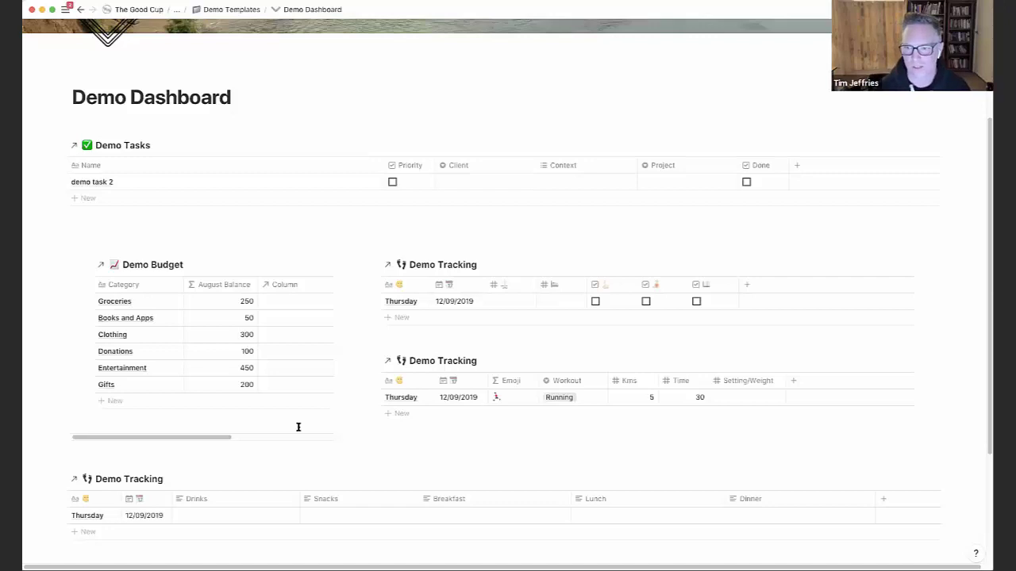
{"action": "mouse_move", "coordinate": [295, 288]}
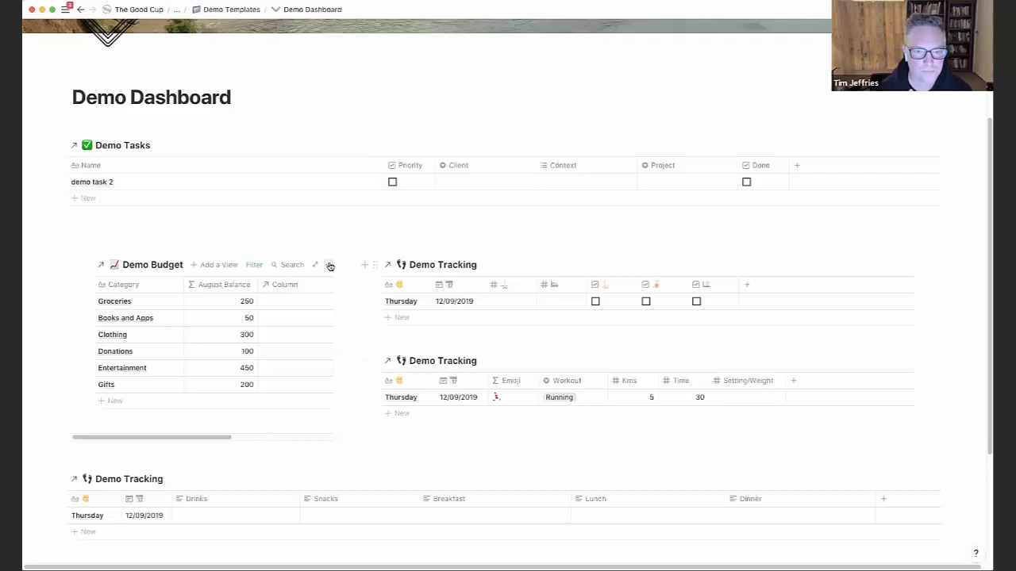
{"action": "left_click", "coordinate": [329, 267]}
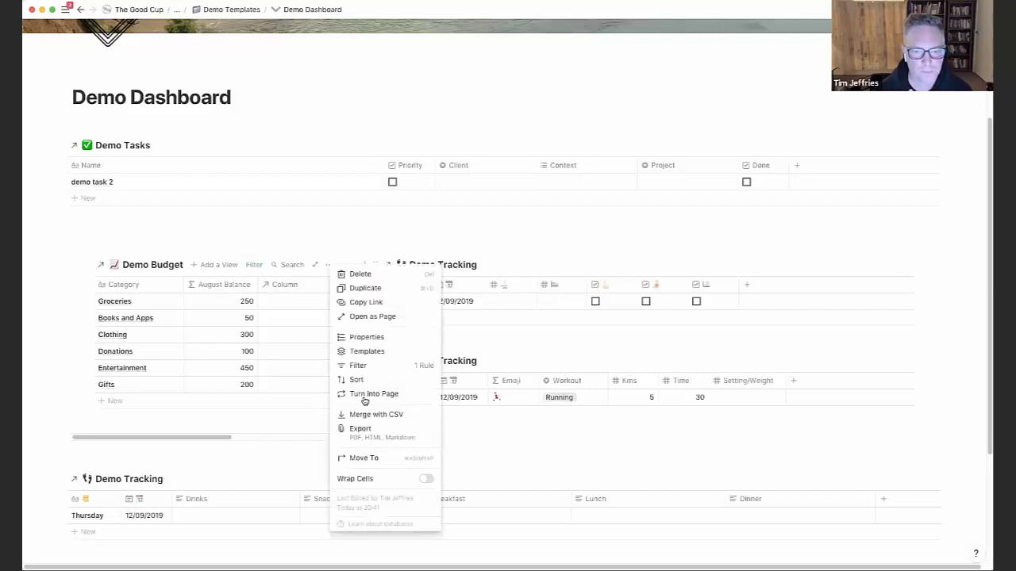
{"action": "left_click", "coordinate": [368, 339]}
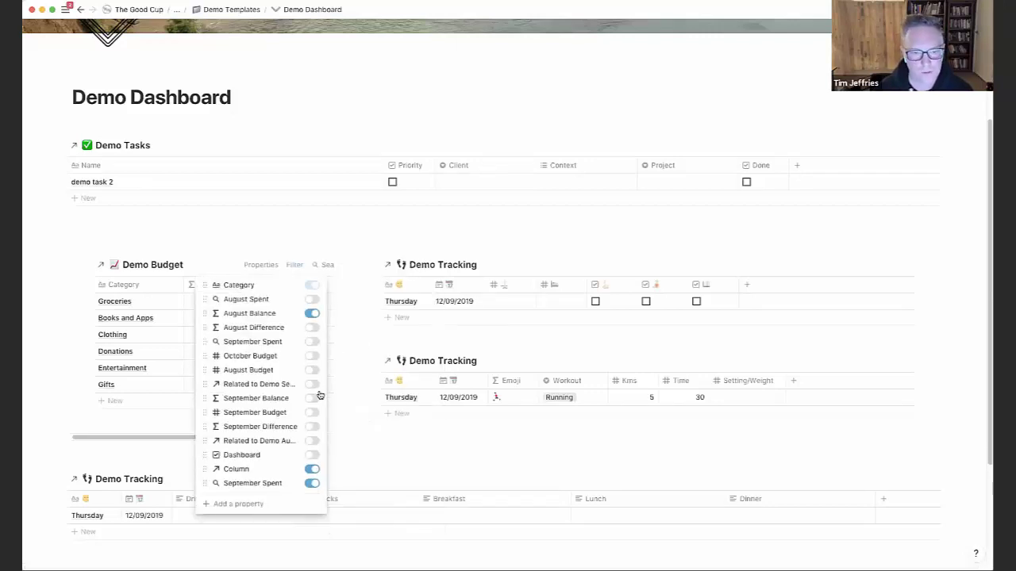
{"action": "left_click", "coordinate": [312, 484]}
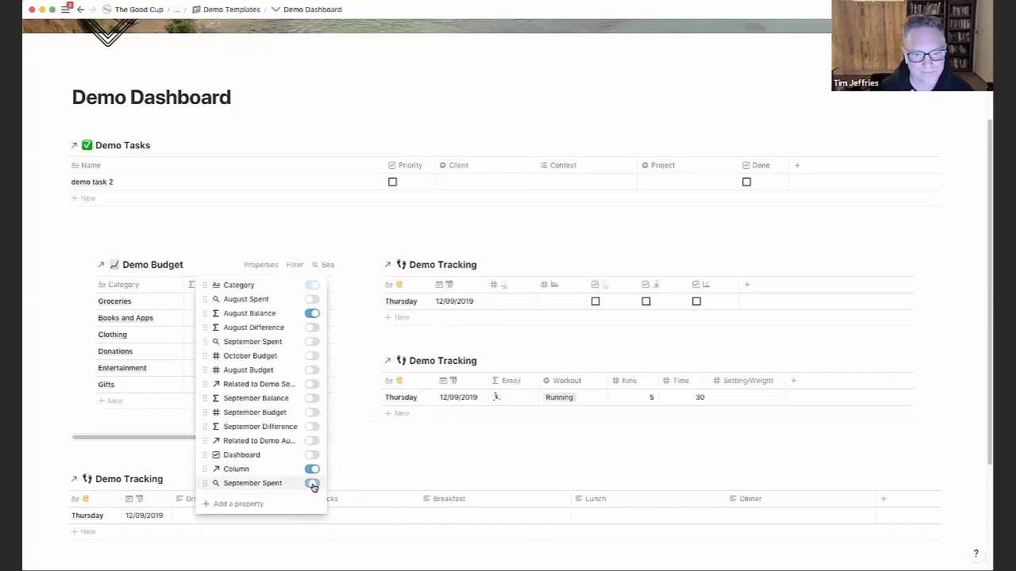
{"action": "left_click", "coordinate": [353, 446]}
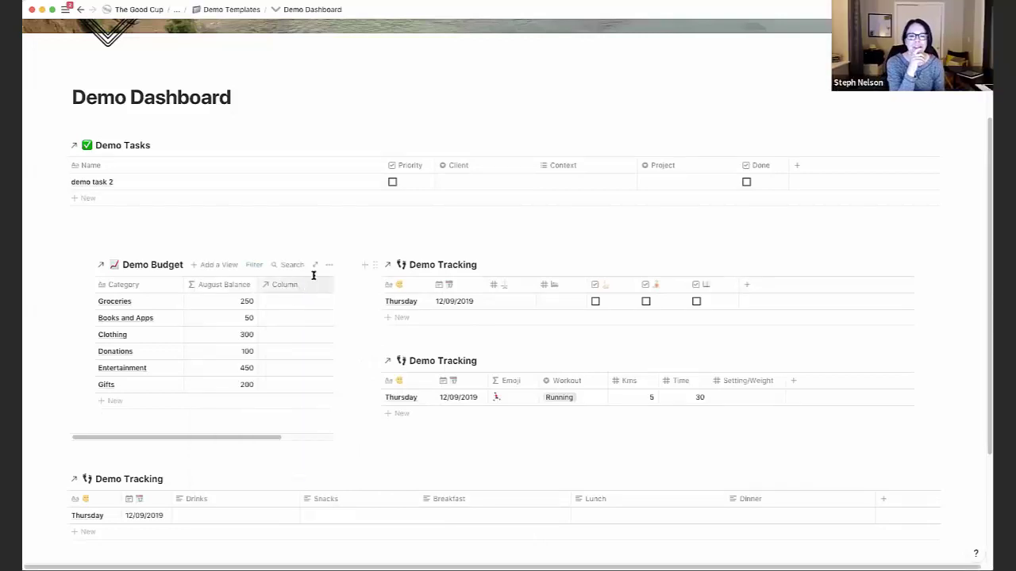
{"action": "left_click", "coordinate": [328, 264]}
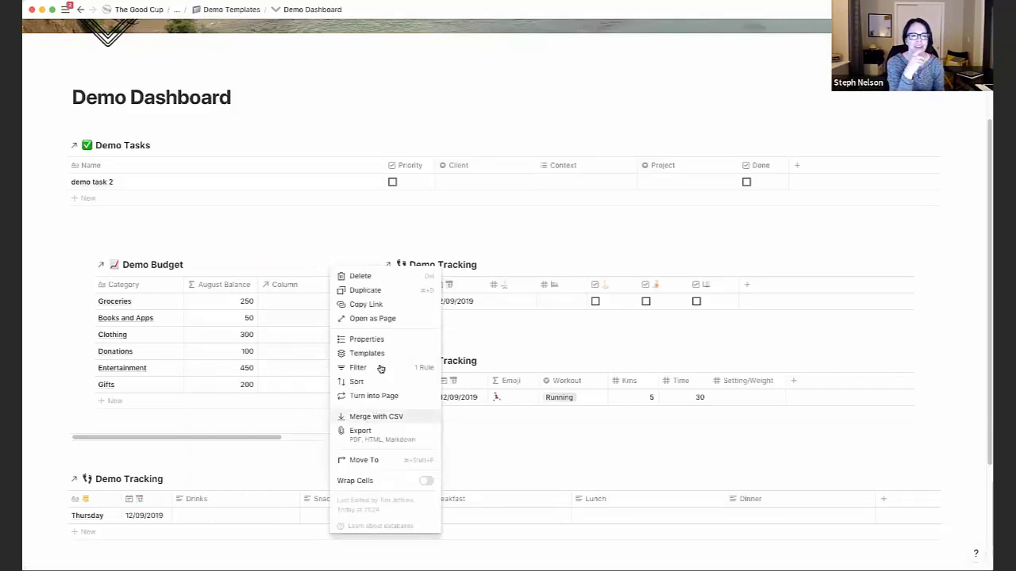
{"action": "left_click", "coordinate": [369, 340]}
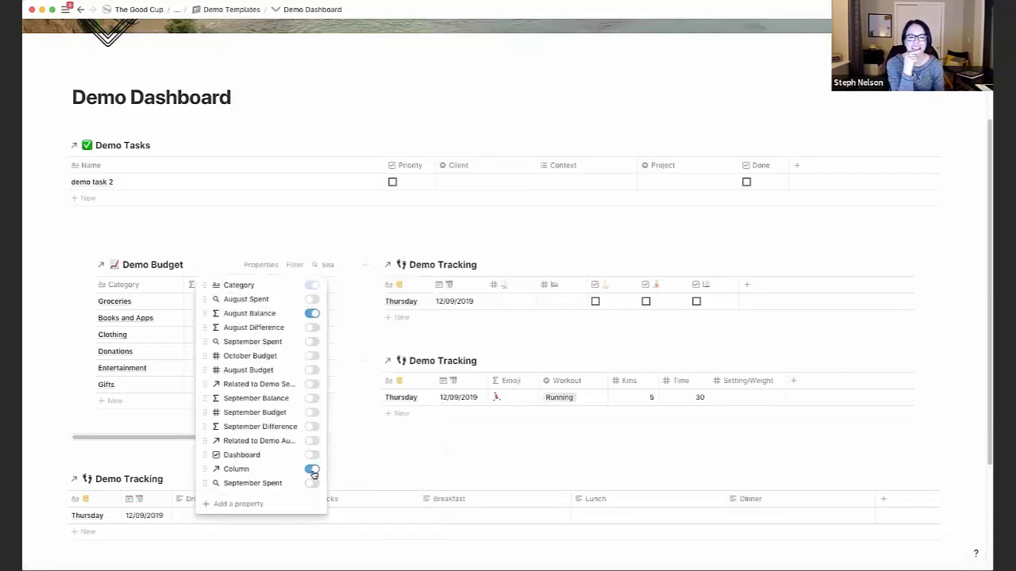
{"action": "left_click", "coordinate": [312, 471]}
{"action": "left_click", "coordinate": [357, 462]}
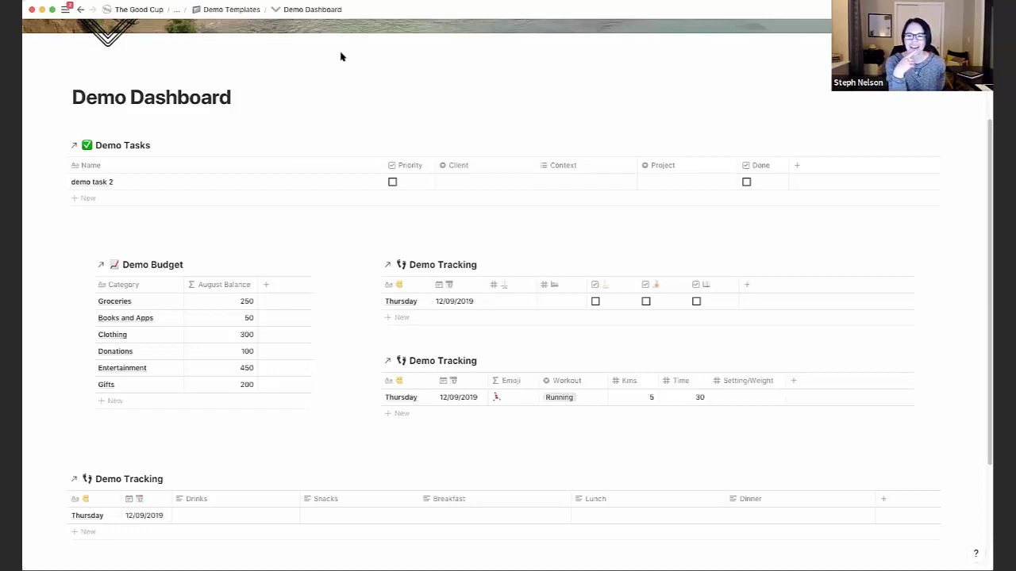
{"action": "scroll", "coordinate": [513, 221], "scroll_direction": "up", "scroll_amount": 3}
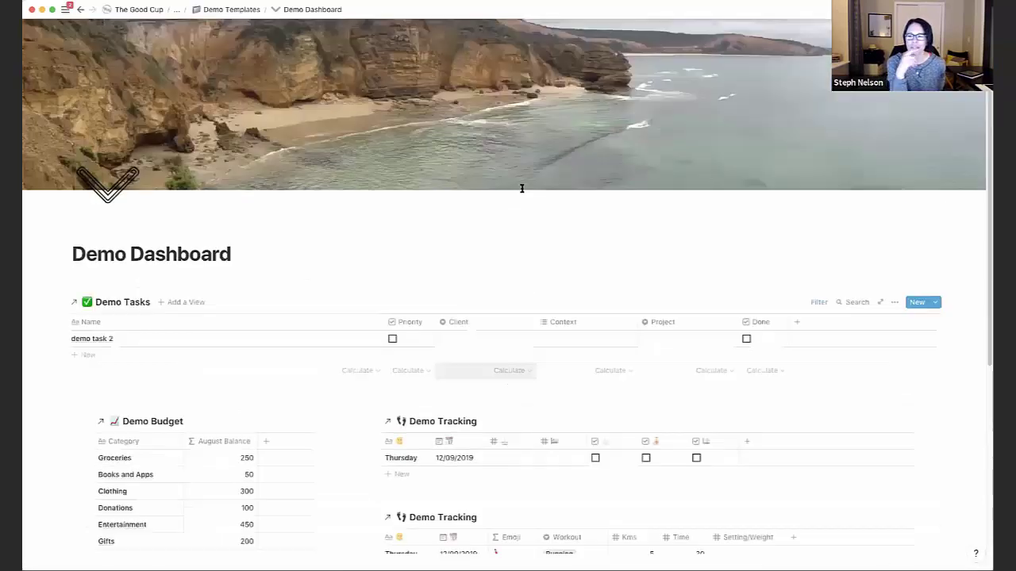
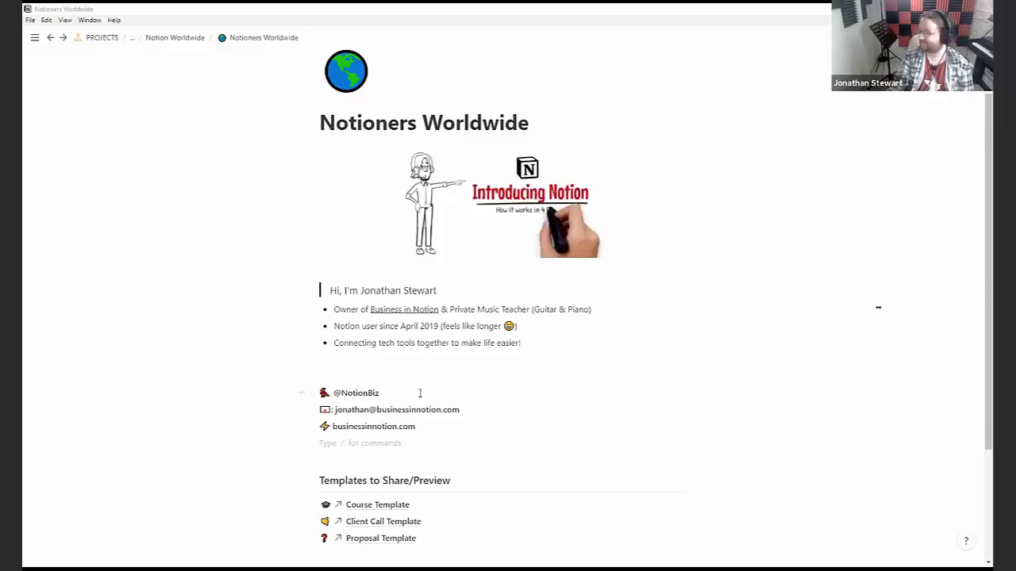
Step: Open the Course Template page, open its Course Planing Template (Demo) card as a full page, and look at its course overview
{"action": "scroll", "coordinate": [367, 437], "scroll_direction": "down", "scroll_amount": 2}
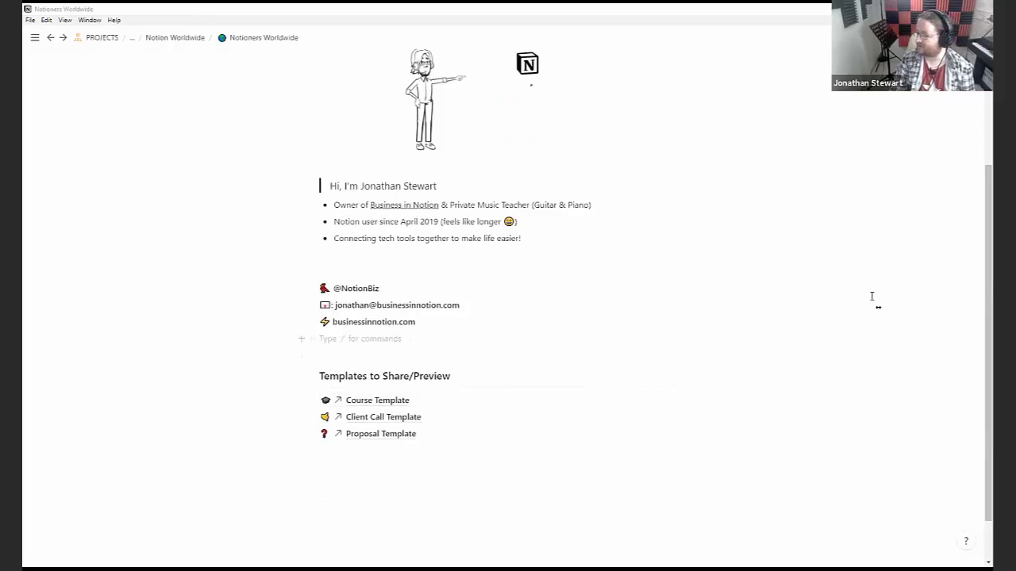
{"action": "left_click", "coordinate": [374, 401]}
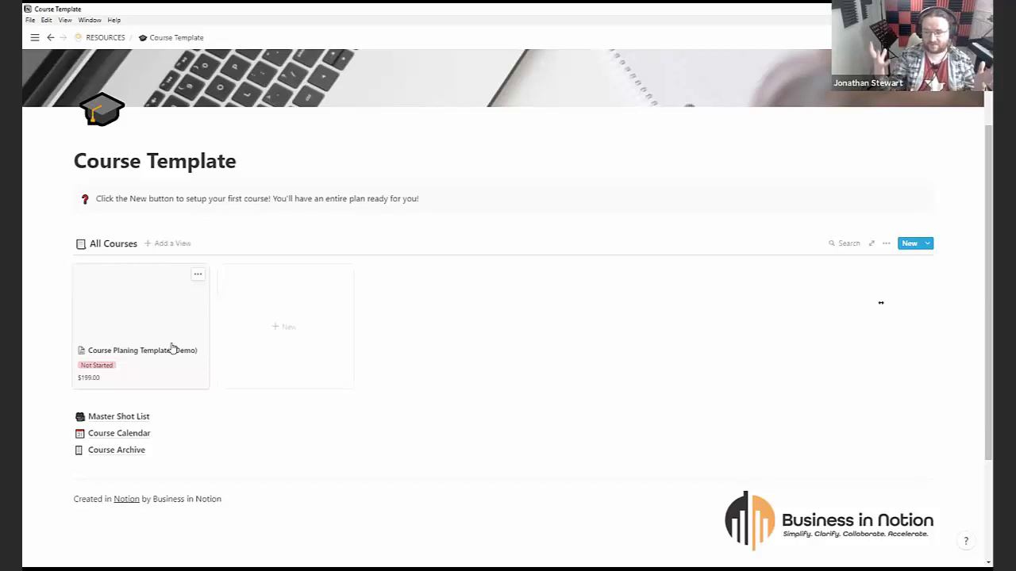
{"action": "left_click", "coordinate": [145, 315]}
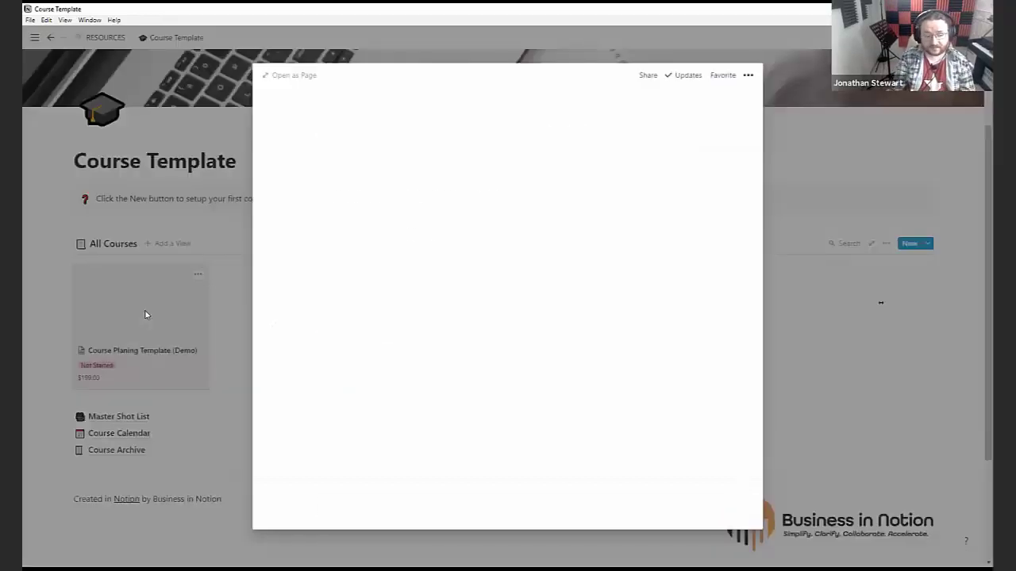
{"action": "left_click", "coordinate": [295, 76]}
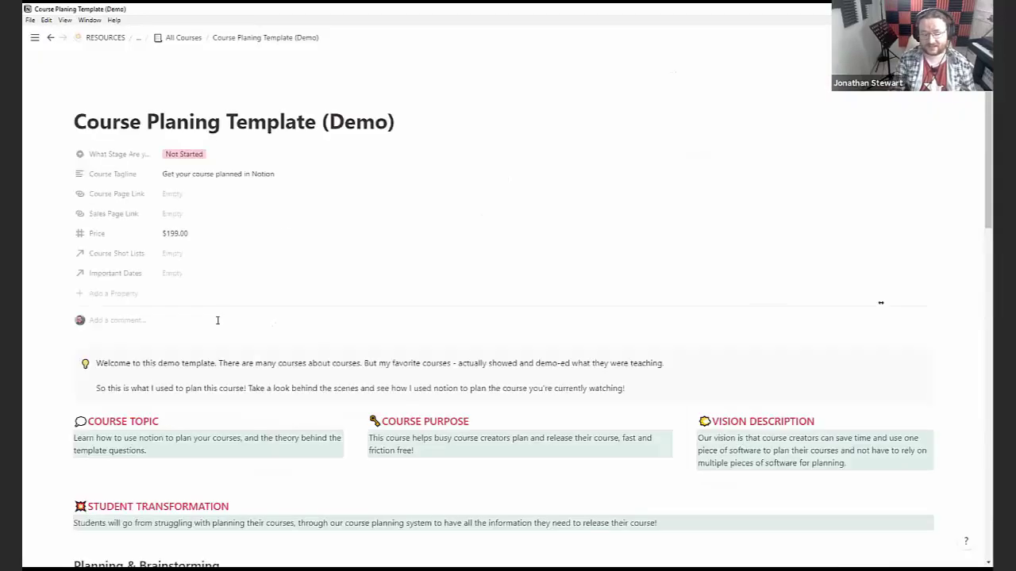
{"action": "scroll", "coordinate": [217, 319], "scroll_direction": "down", "scroll_amount": 1}
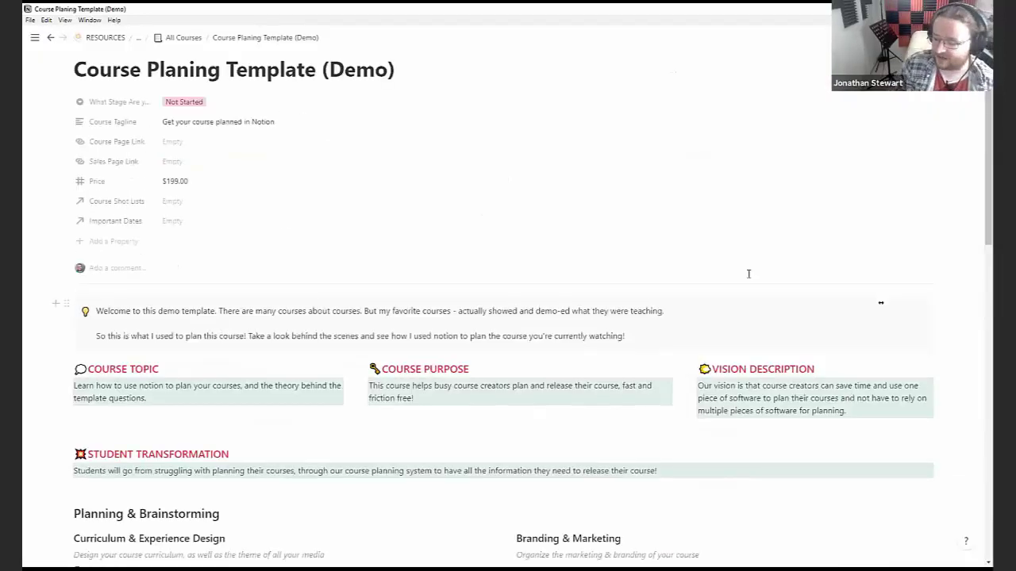
{"action": "scroll", "coordinate": [434, 317], "scroll_direction": "down", "scroll_amount": 1}
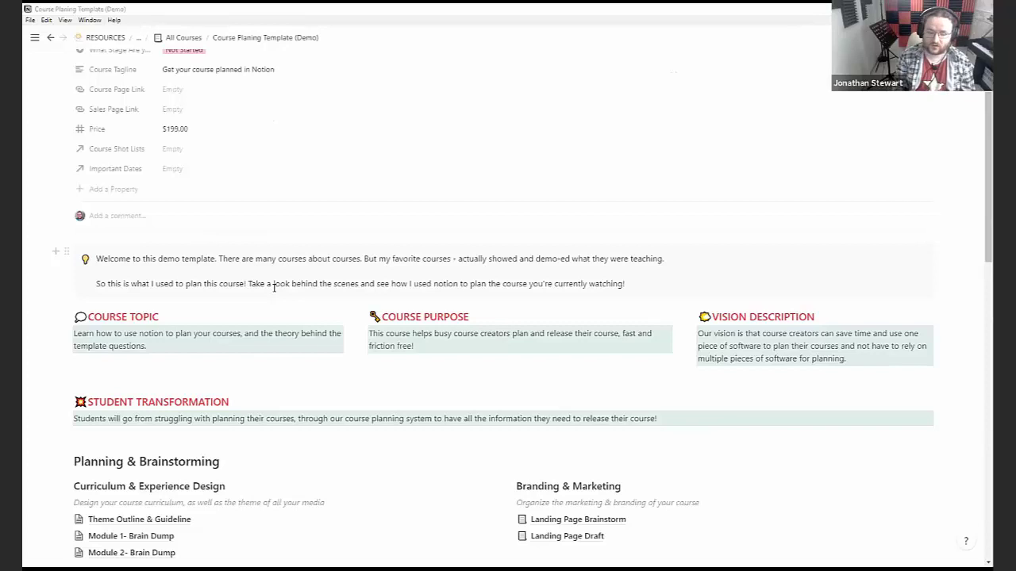
Step: Go to the All Courses database, check its options for new entries, and reopen Course Planing Template (Demo) as a full page
{"action": "scroll", "coordinate": [254, 326], "scroll_direction": "down", "scroll_amount": 1}
{"action": "scroll", "coordinate": [267, 282], "scroll_direction": "up", "scroll_amount": 1}
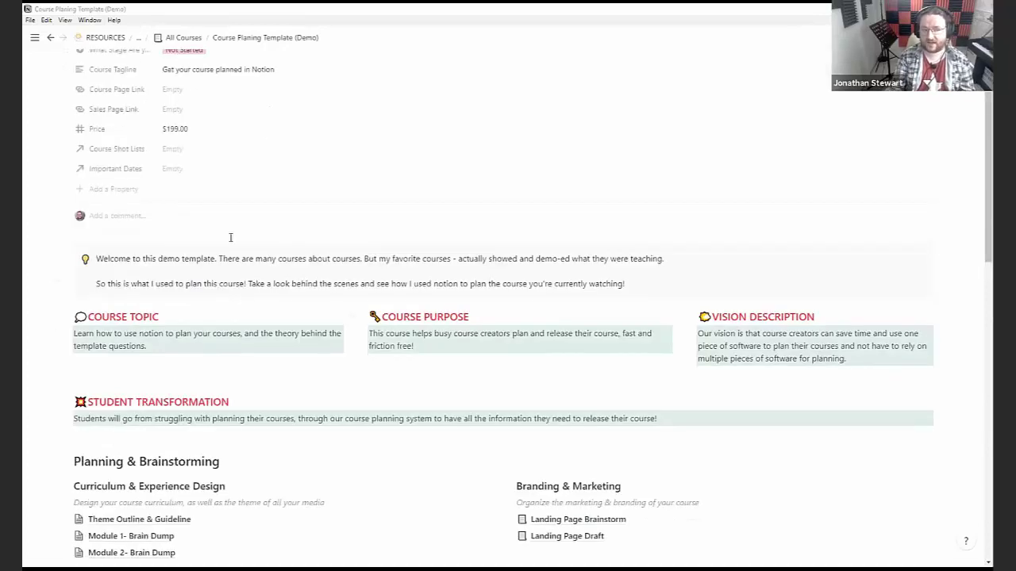
{"action": "left_click", "coordinate": [182, 36]}
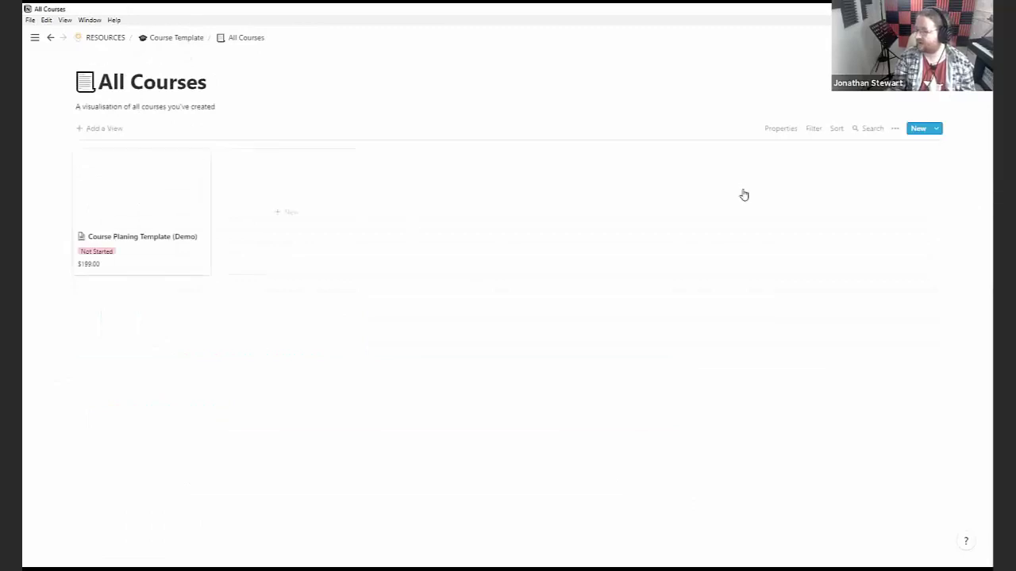
{"action": "left_click", "coordinate": [936, 128]}
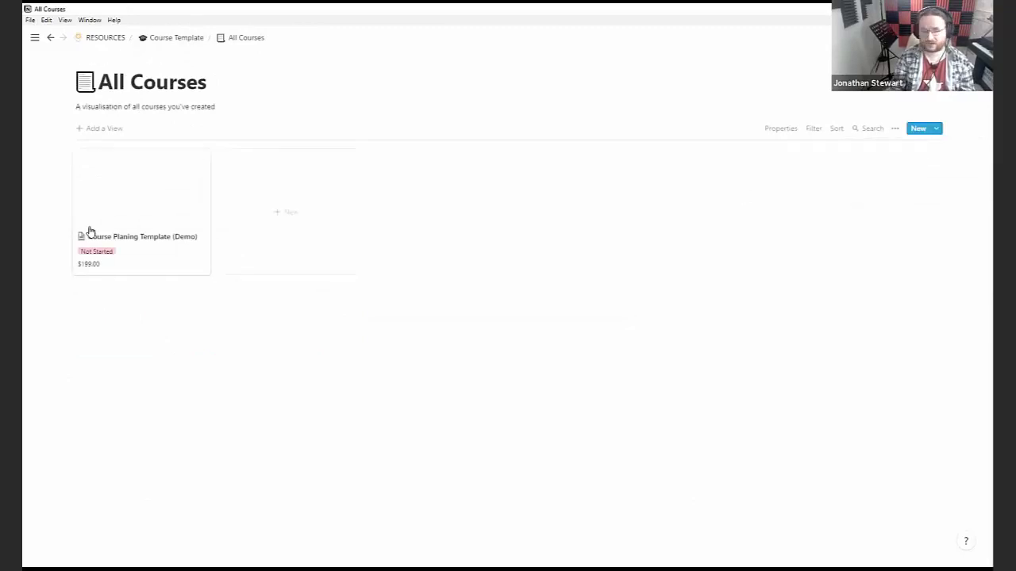
{"action": "left_click", "coordinate": [116, 228]}
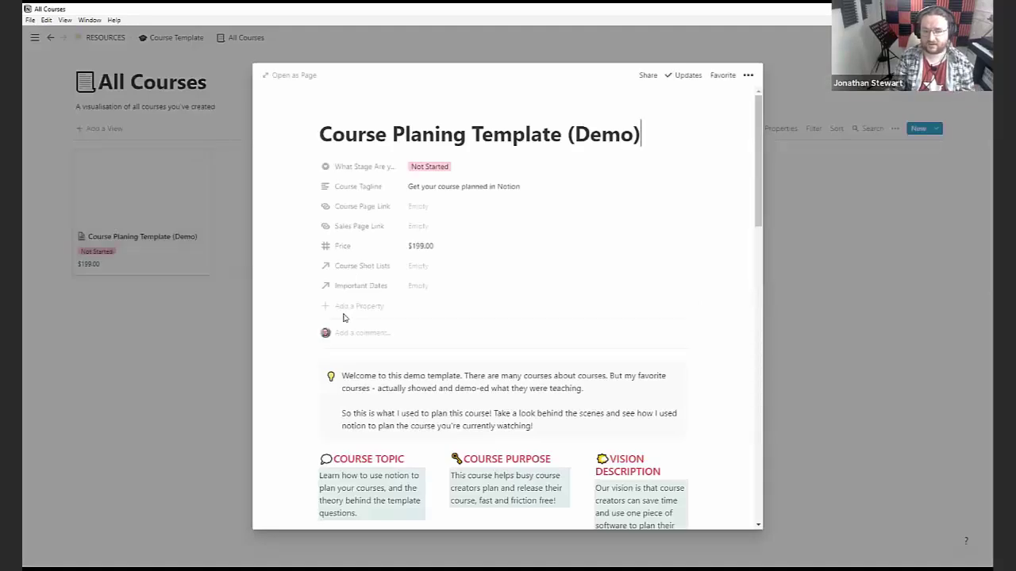
{"action": "left_click", "coordinate": [287, 74]}
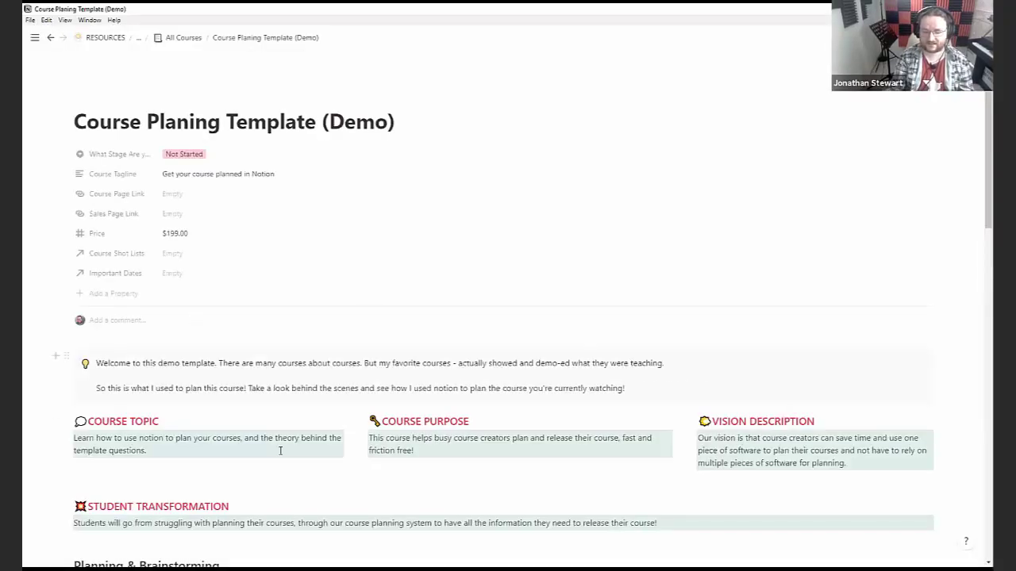
Step: Review the demo course's topic, purpose, vision and student transformation, and open its Theme Outline & Guideline page
{"action": "scroll", "coordinate": [284, 449], "scroll_direction": "down", "scroll_amount": 2}
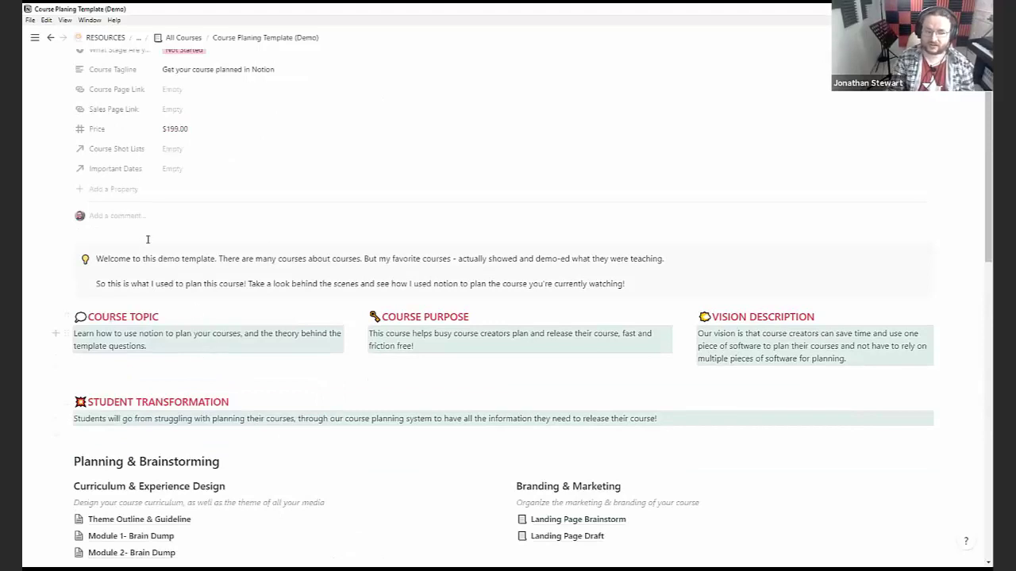
{"action": "scroll", "coordinate": [148, 239], "scroll_direction": "down", "scroll_amount": 2}
{"action": "left_click", "coordinate": [122, 240]}
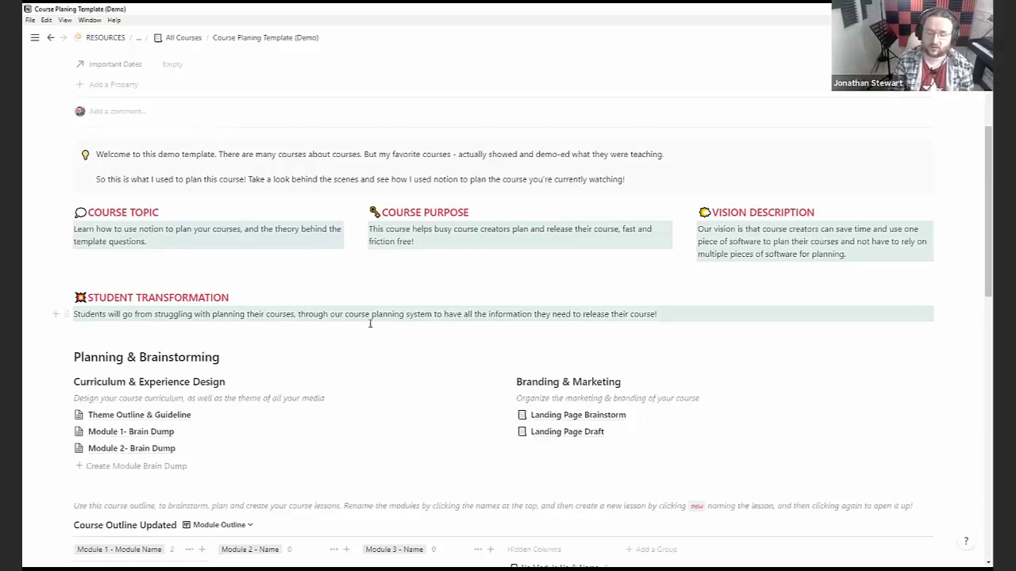
{"action": "scroll", "coordinate": [370, 323], "scroll_direction": "down", "scroll_amount": 1}
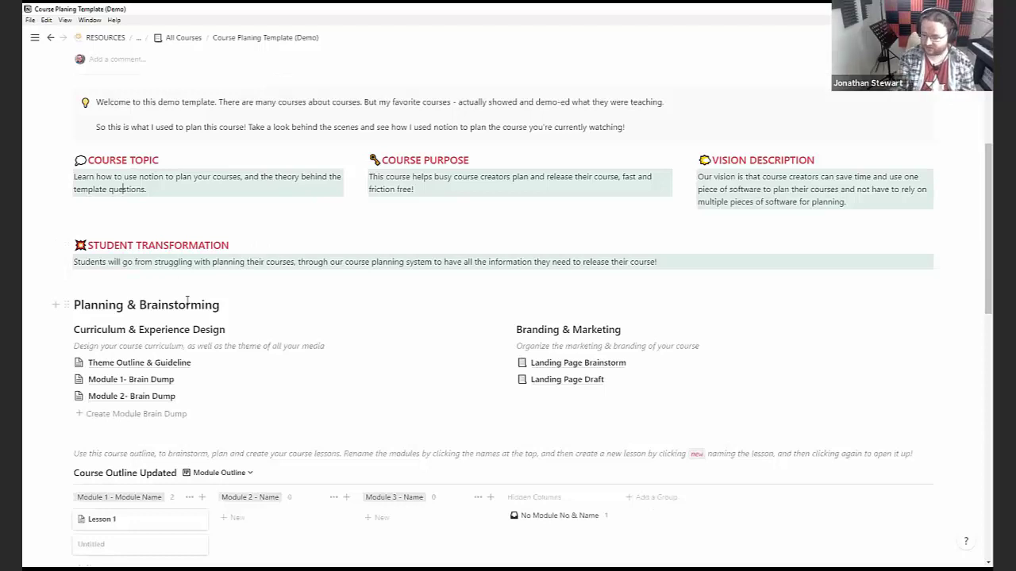
{"action": "scroll", "coordinate": [187, 313], "scroll_direction": "down", "scroll_amount": 2}
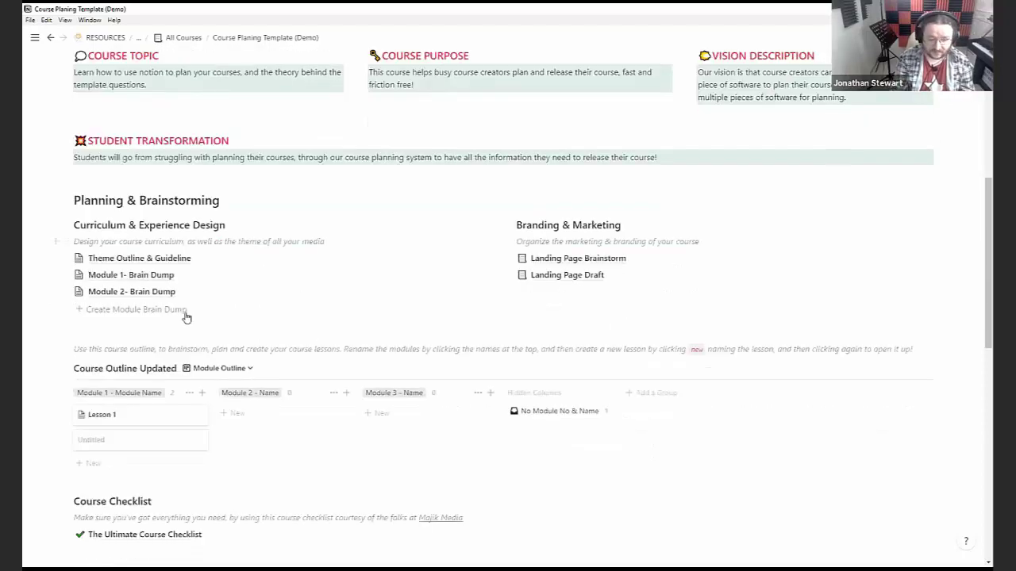
{"action": "left_click", "coordinate": [130, 258]}
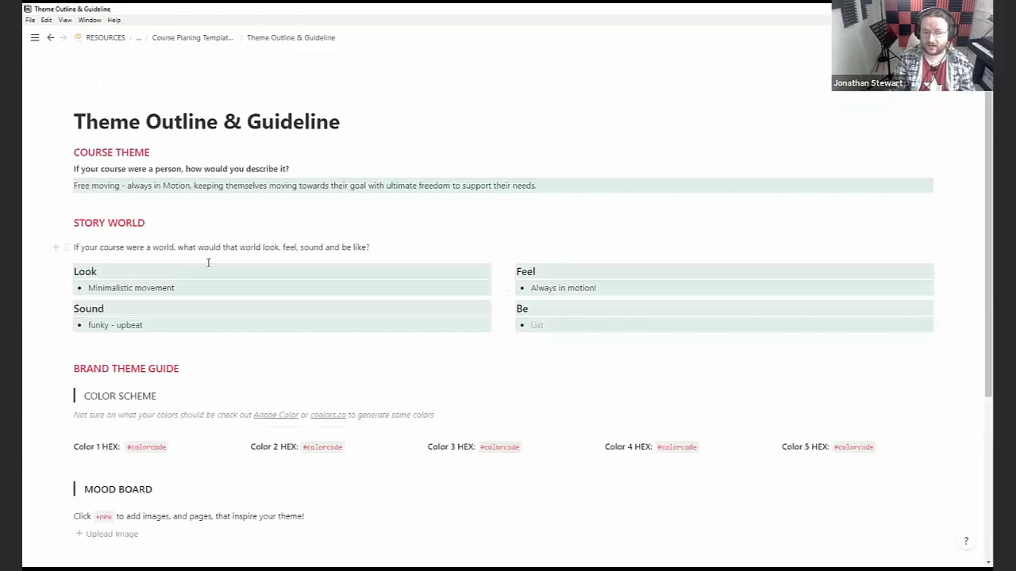
Step: Examine the Theme Outline & Guideline page's course theme, story world, color scheme, mood board and media comparison sections
{"action": "scroll", "coordinate": [155, 242], "scroll_direction": "down", "scroll_amount": 2}
{"action": "scroll", "coordinate": [154, 242], "scroll_direction": "up", "scroll_amount": 2}
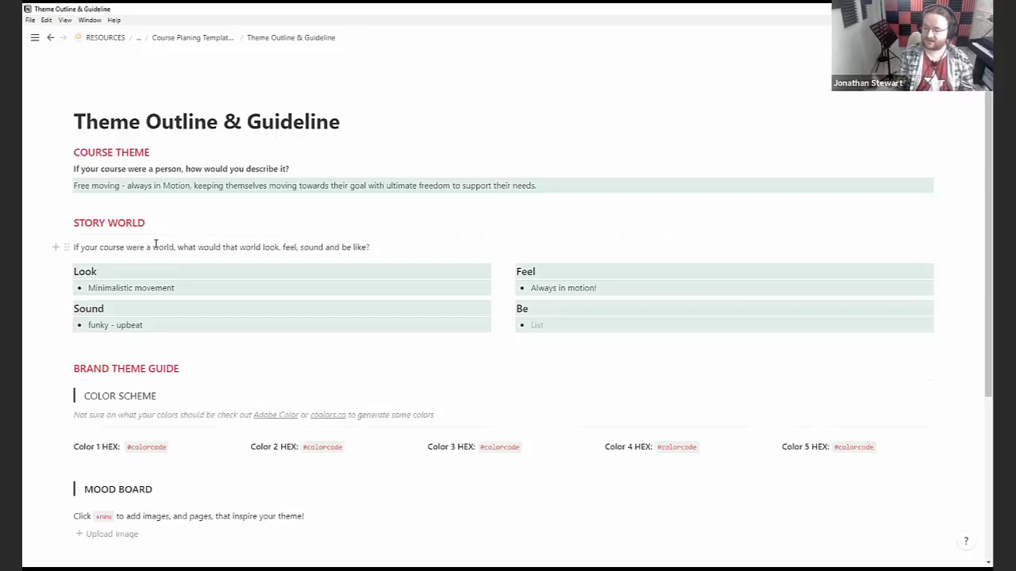
{"action": "triple_click", "coordinate": [244, 189]}
{"action": "left_click", "coordinate": [282, 247]}
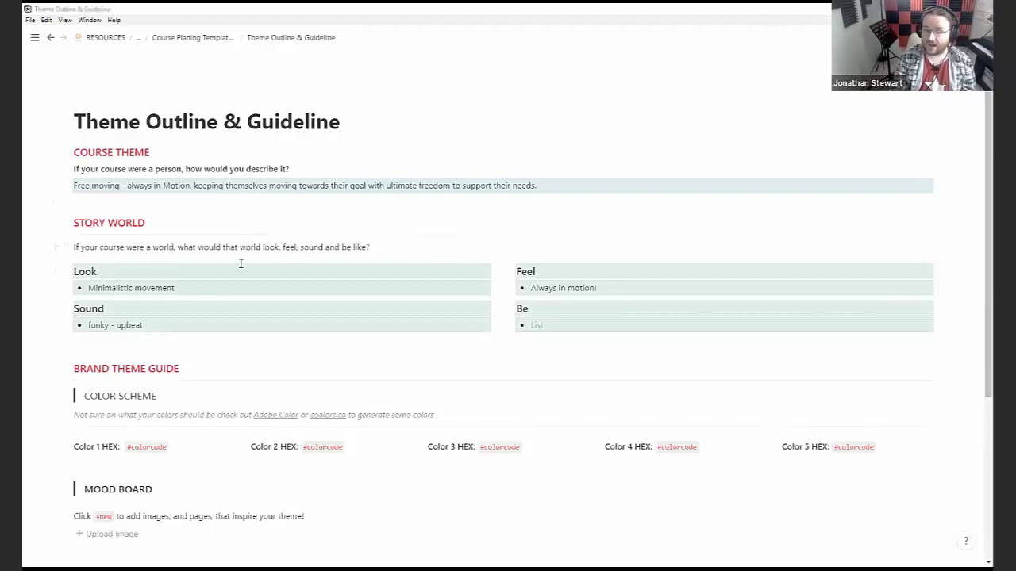
{"action": "scroll", "coordinate": [215, 273], "scroll_direction": "down", "scroll_amount": 1}
{"action": "scroll", "coordinate": [202, 270], "scroll_direction": "up", "scroll_amount": 1}
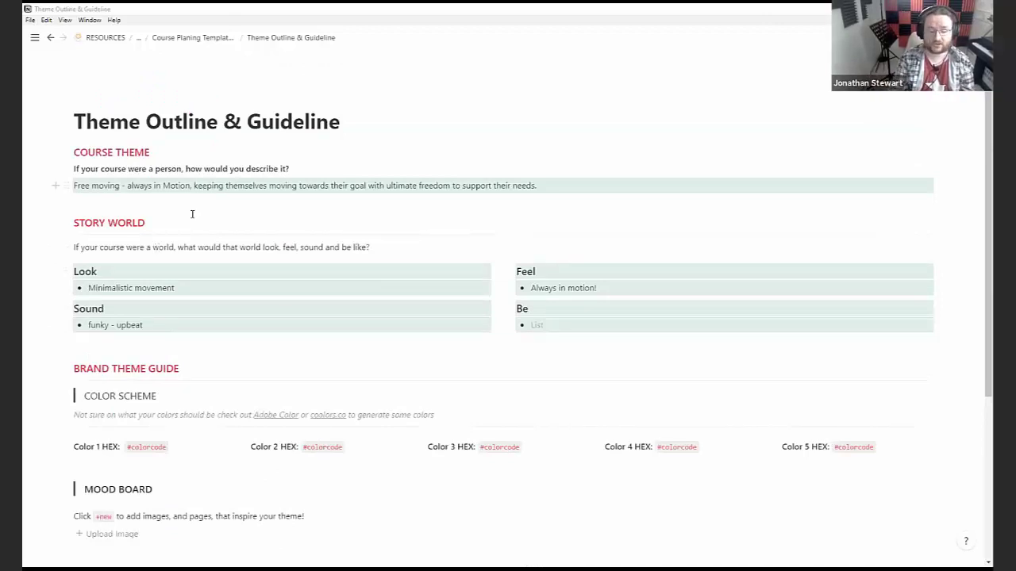
{"action": "scroll", "coordinate": [108, 236], "scroll_direction": "down", "scroll_amount": 1}
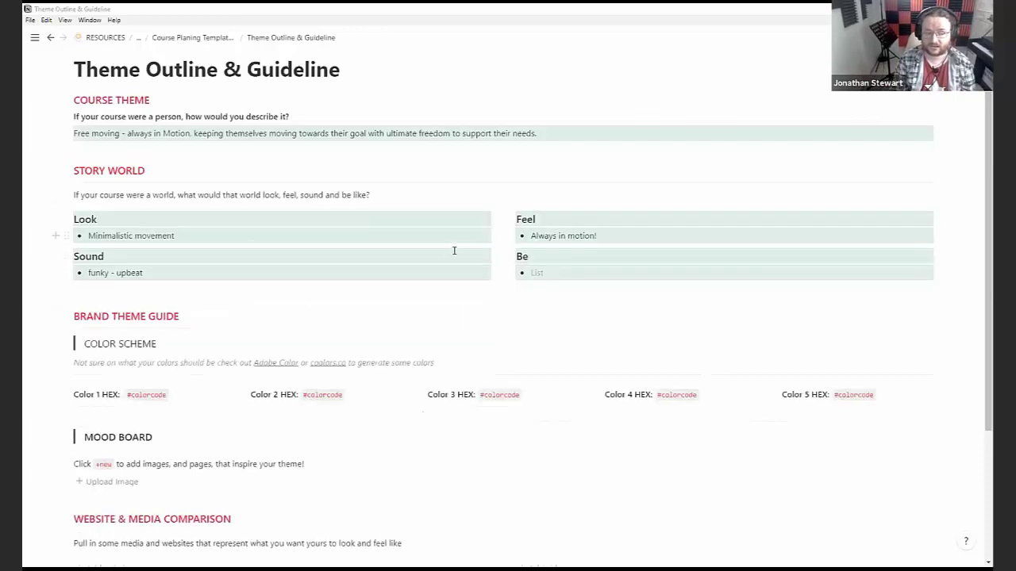
{"action": "scroll", "coordinate": [123, 287], "scroll_direction": "down", "scroll_amount": 2}
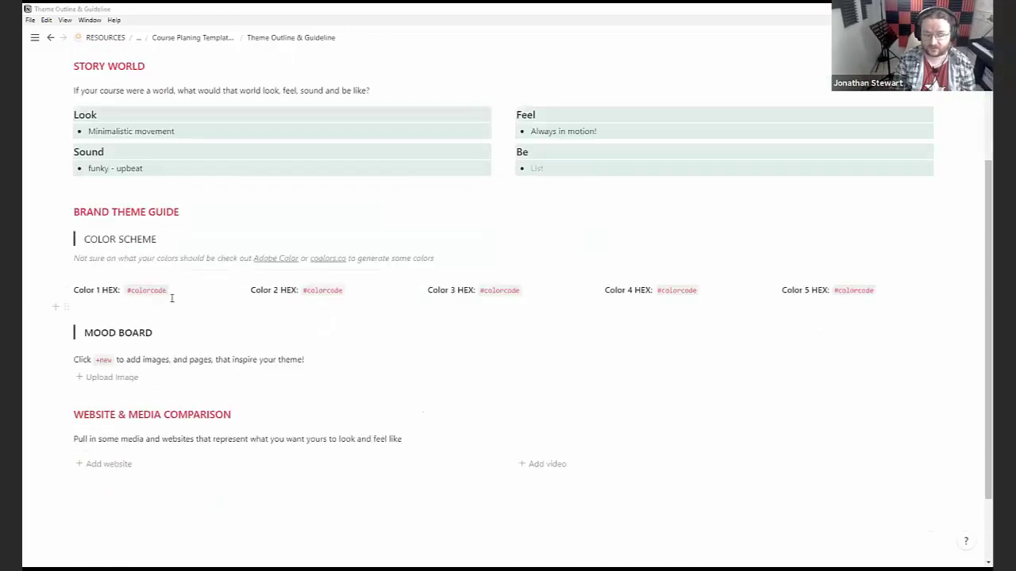
{"action": "scroll", "coordinate": [450, 358], "scroll_direction": "down", "scroll_amount": 1}
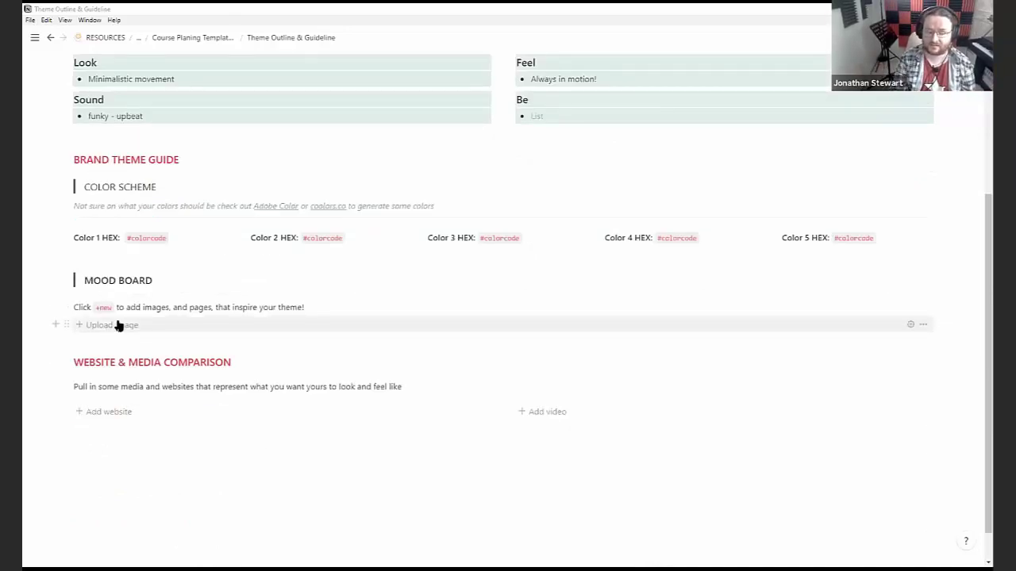
Step: Try adding an image block to the mood board and a website to the media comparison, removing the added blocks
{"action": "left_click", "coordinate": [117, 326]}
{"action": "left_click", "coordinate": [474, 370]}
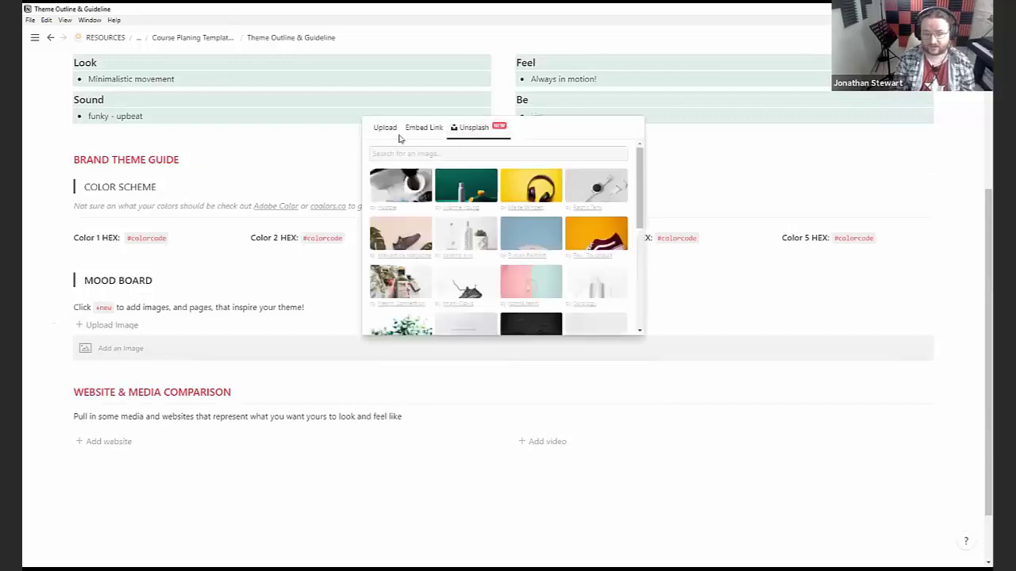
{"action": "left_click", "coordinate": [67, 350]}
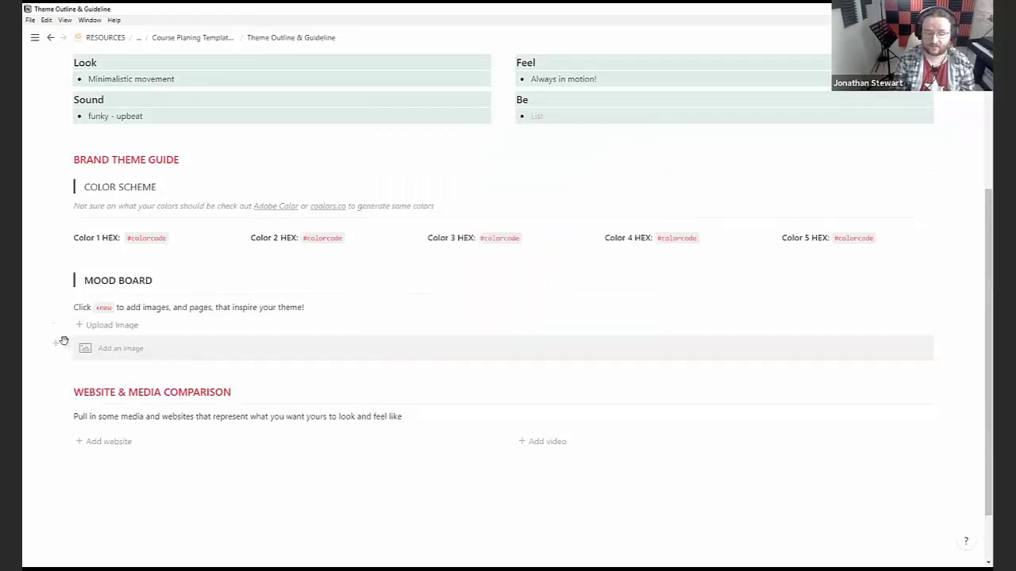
{"action": "left_click", "coordinate": [65, 342]}
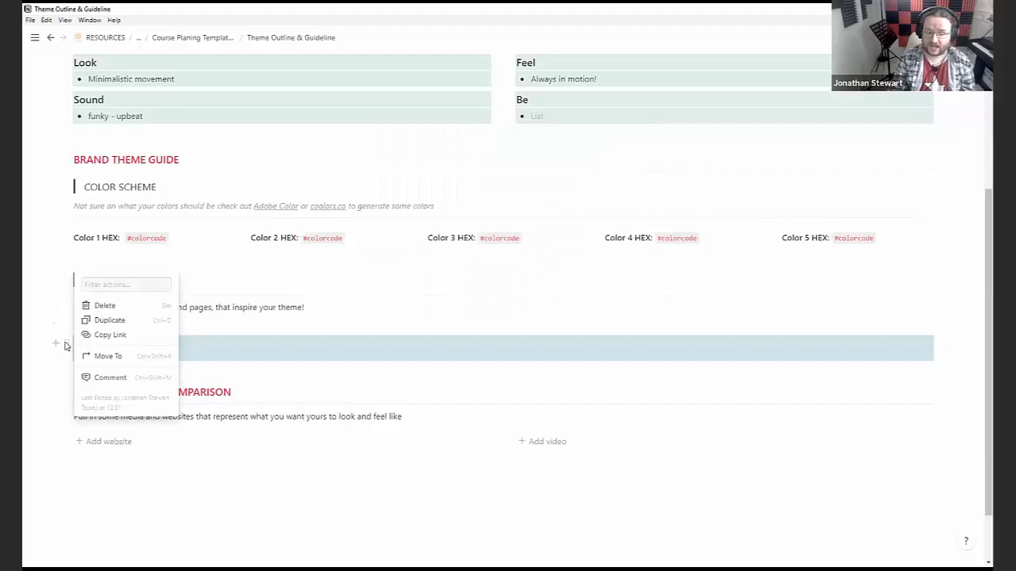
{"action": "key", "text": "Delete"}
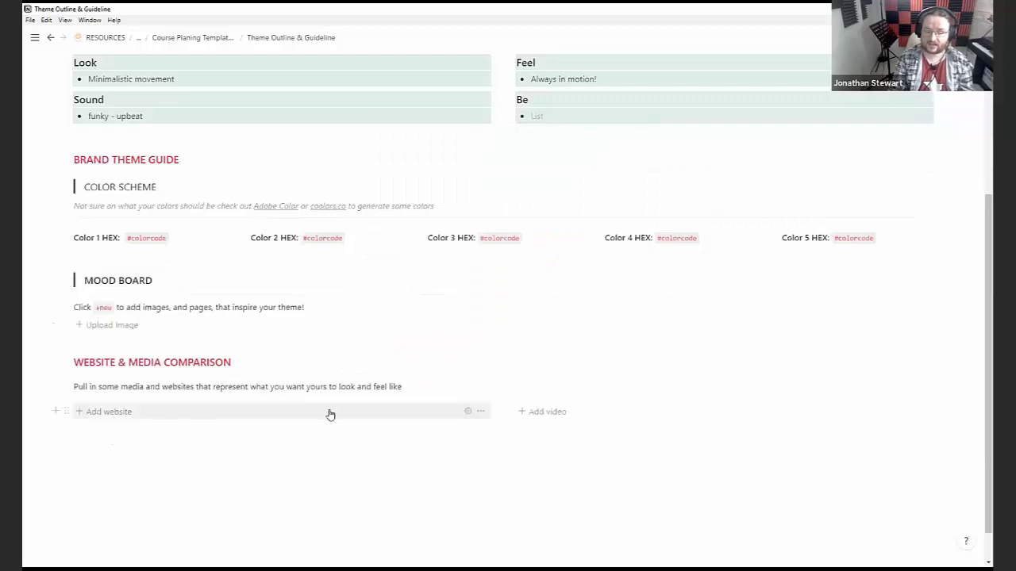
{"action": "left_click", "coordinate": [111, 413]}
{"action": "left_click", "coordinate": [82, 457]}
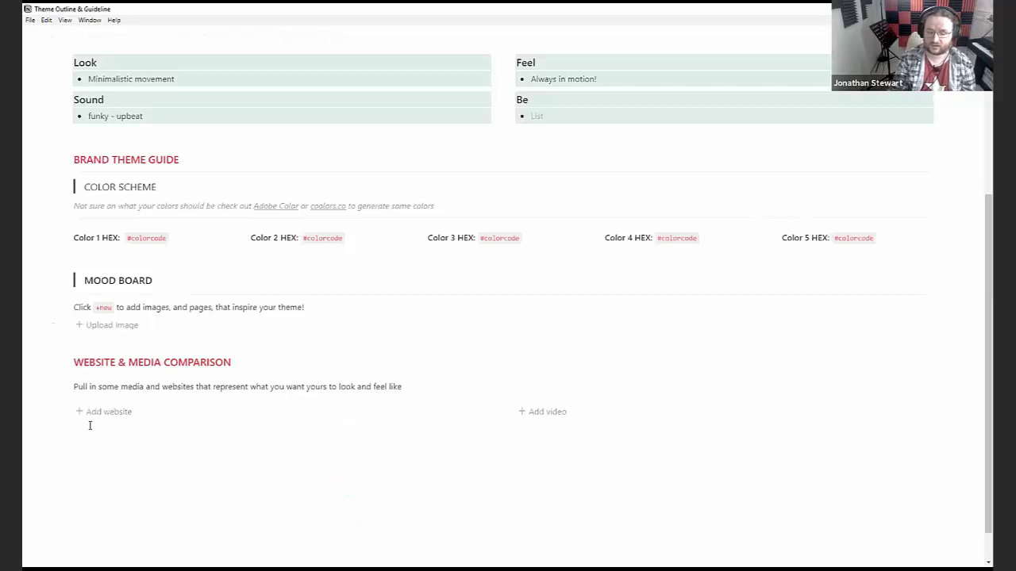
Step: Return to the Course Planing Template (Demo) page and open Module 1- Brain Dump to review its transformation, module outline and lesson list
{"action": "scroll", "coordinate": [91, 424], "scroll_direction": "up", "scroll_amount": 3}
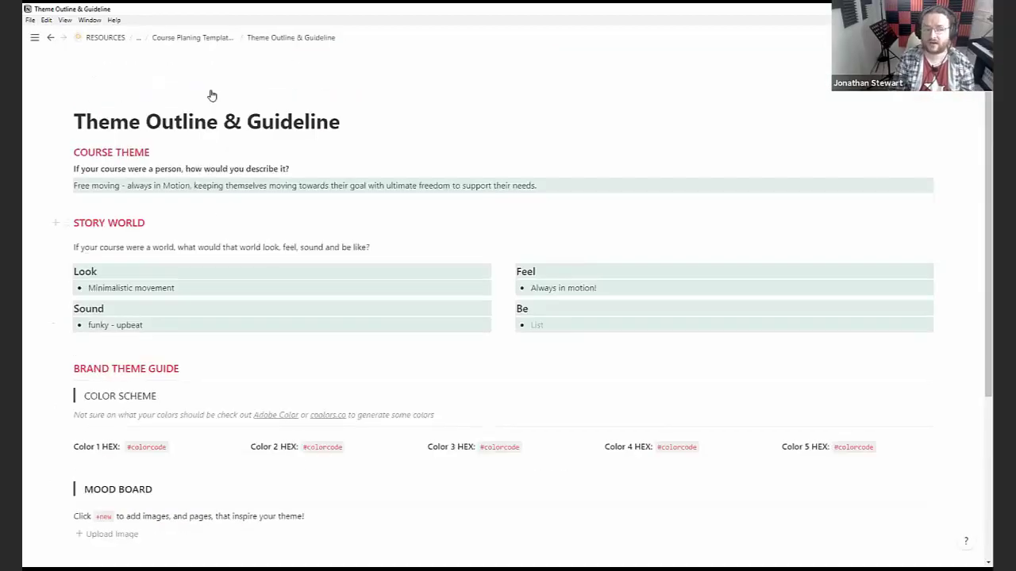
{"action": "left_click", "coordinate": [186, 40]}
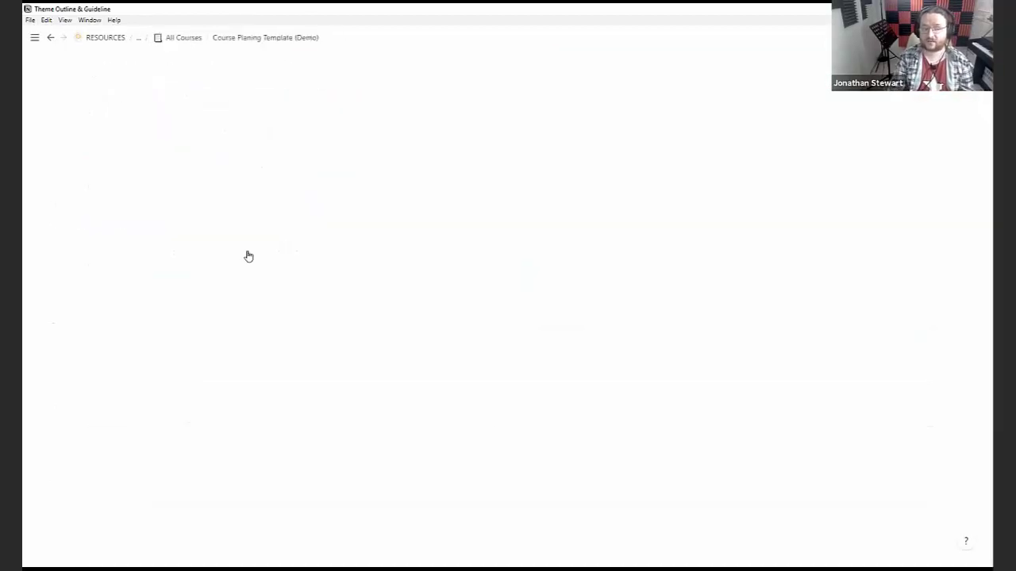
{"action": "scroll", "coordinate": [254, 320], "scroll_direction": "down", "scroll_amount": 3}
{"action": "scroll", "coordinate": [243, 334], "scroll_direction": "down", "scroll_amount": 3}
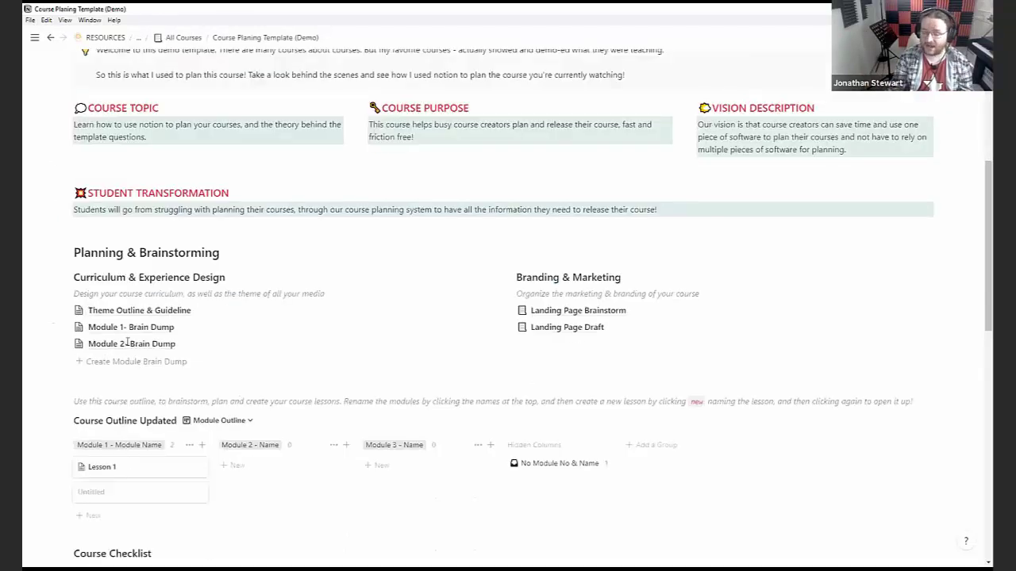
{"action": "left_click", "coordinate": [131, 276]}
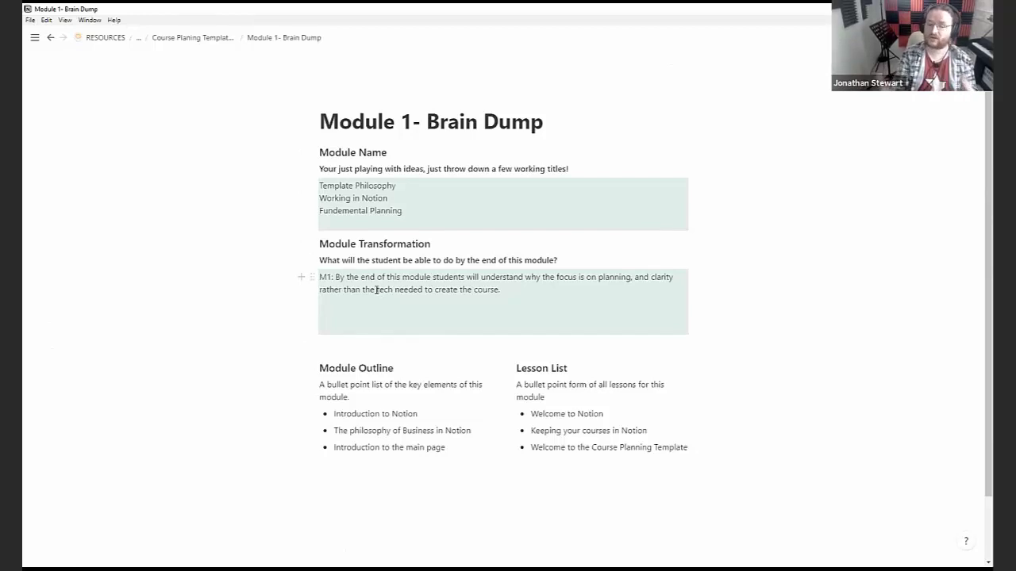
{"action": "scroll", "coordinate": [401, 305], "scroll_direction": "down", "scroll_amount": 1}
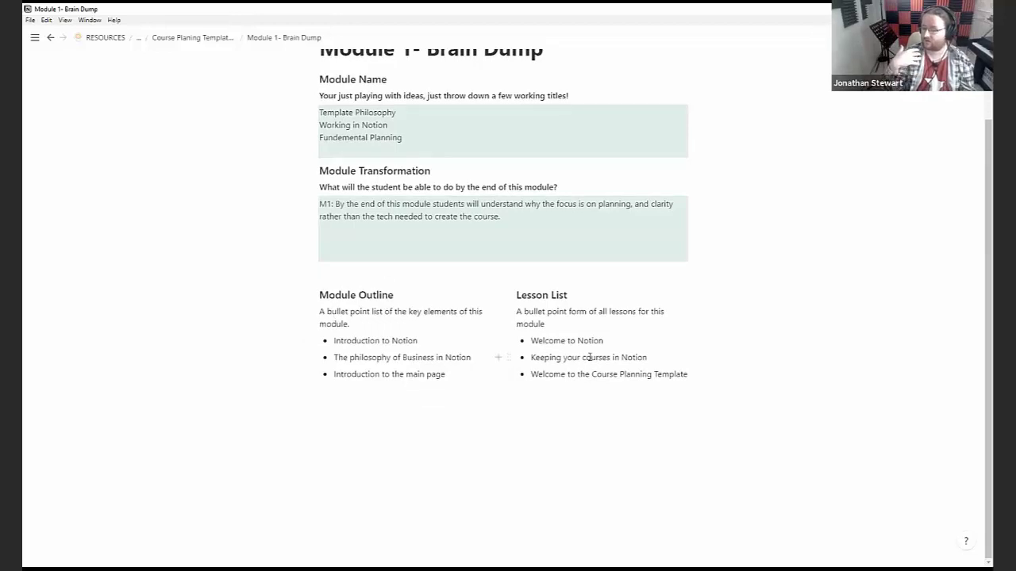
Step: Return to the demo course page and delete the untitled card from the Module 1 column of the Course Outline Updated board
{"action": "left_click", "coordinate": [187, 37]}
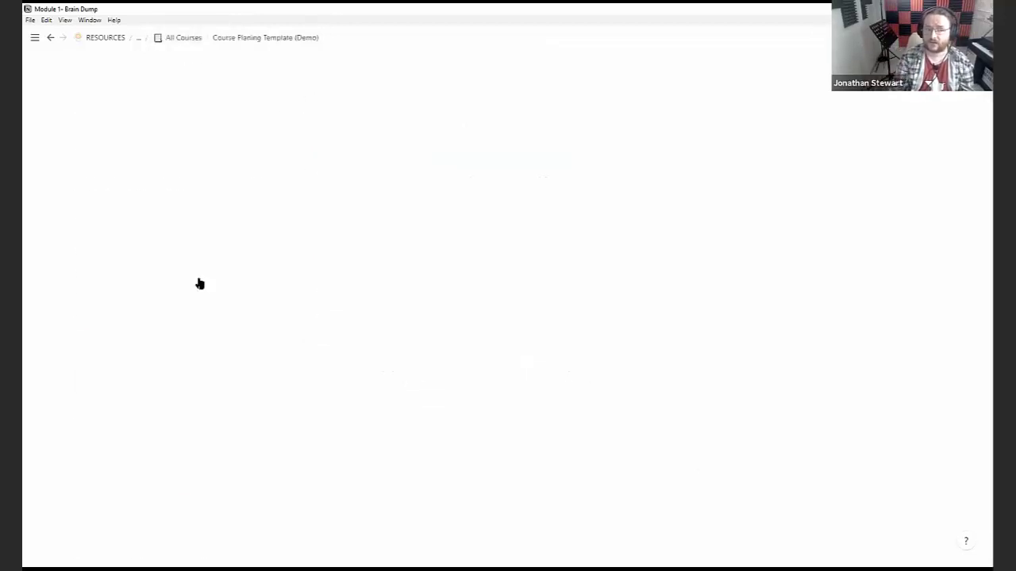
{"action": "scroll", "coordinate": [173, 380], "scroll_direction": "down", "scroll_amount": 2}
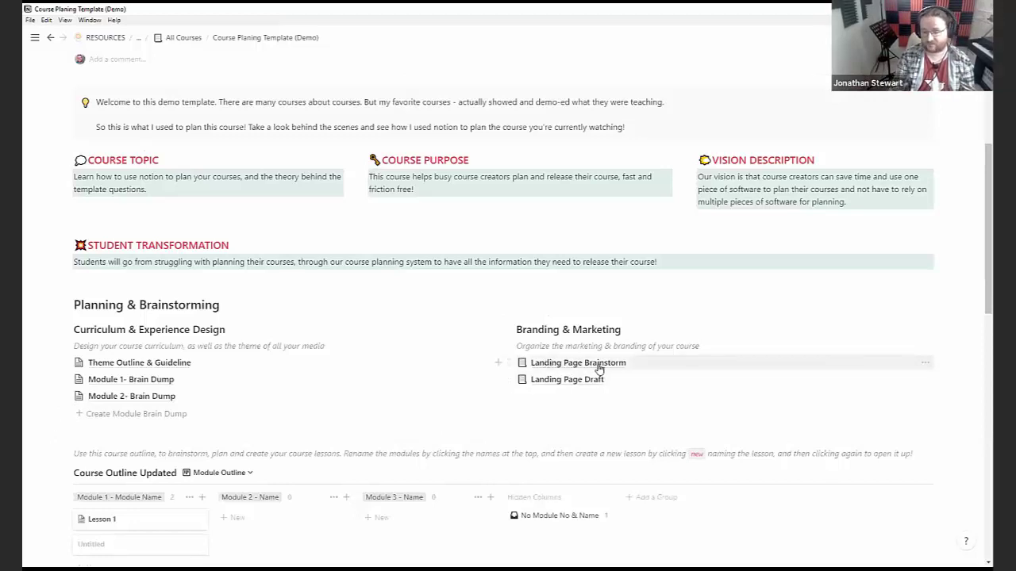
{"action": "scroll", "coordinate": [505, 420], "scroll_direction": "down", "scroll_amount": 1}
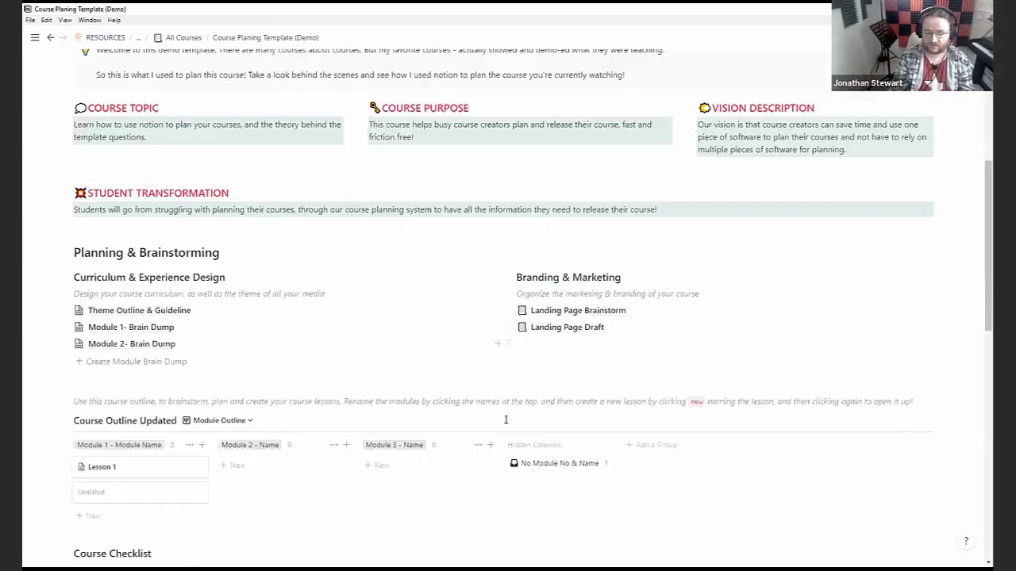
{"action": "scroll", "coordinate": [506, 420], "scroll_direction": "down", "scroll_amount": 3}
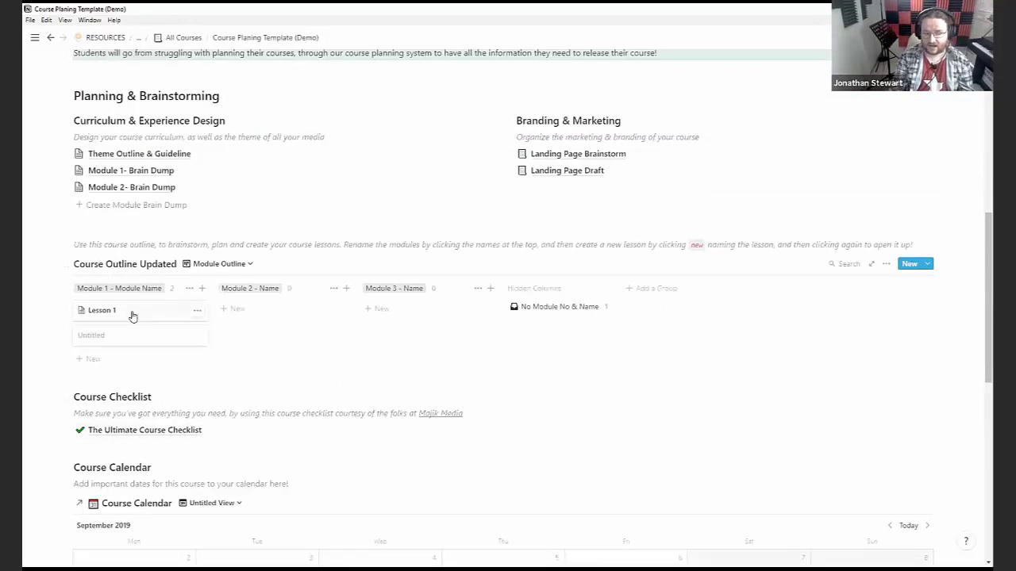
{"action": "scroll", "coordinate": [290, 268], "scroll_direction": "down", "scroll_amount": 1}
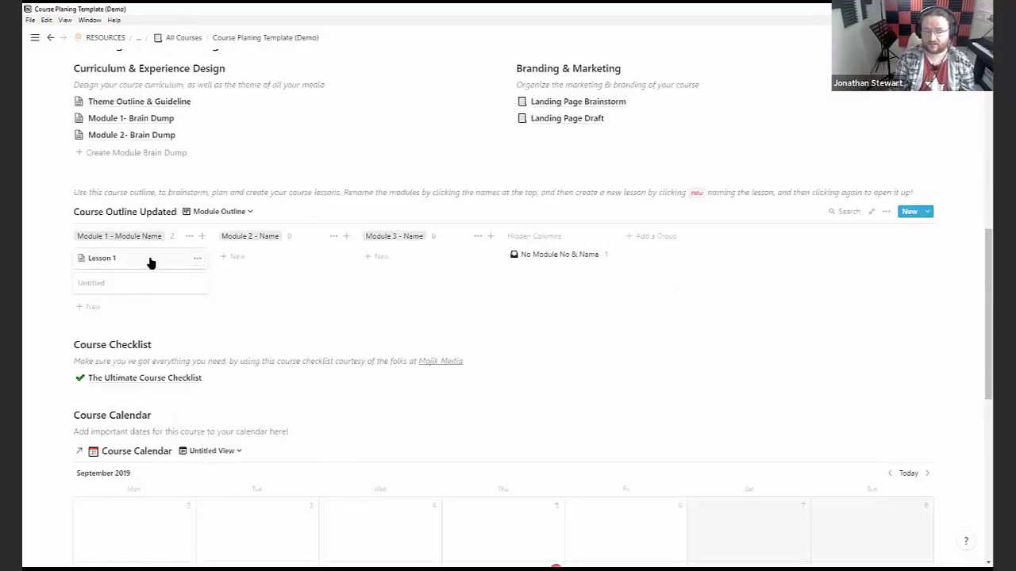
{"action": "right_click", "coordinate": [198, 284]}
{"action": "left_click", "coordinate": [229, 330]}
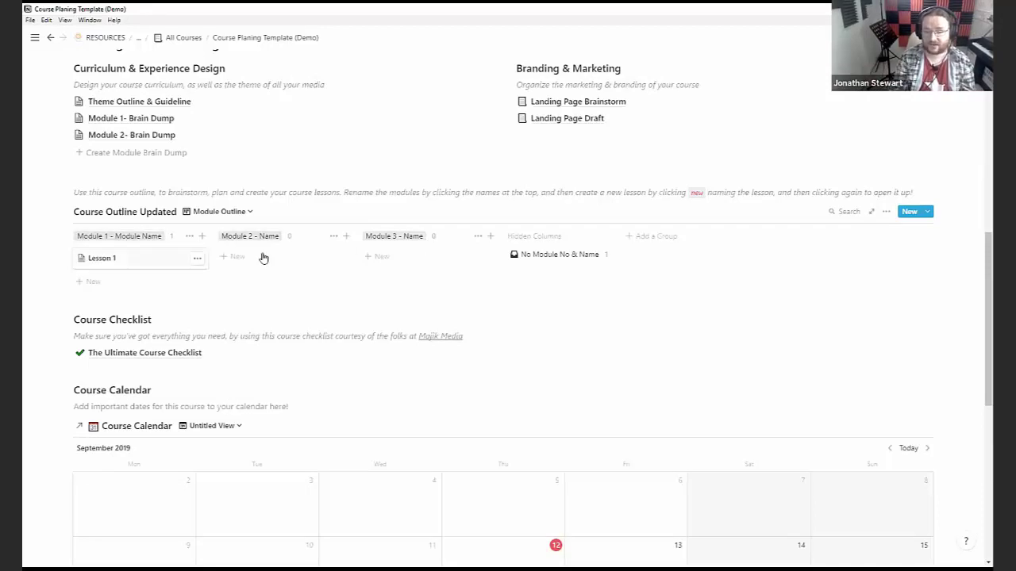
Step: Add a lesson to the Course Outline Updated board from the Create Lesson template and open it as a full page
{"action": "left_click", "coordinate": [927, 212]}
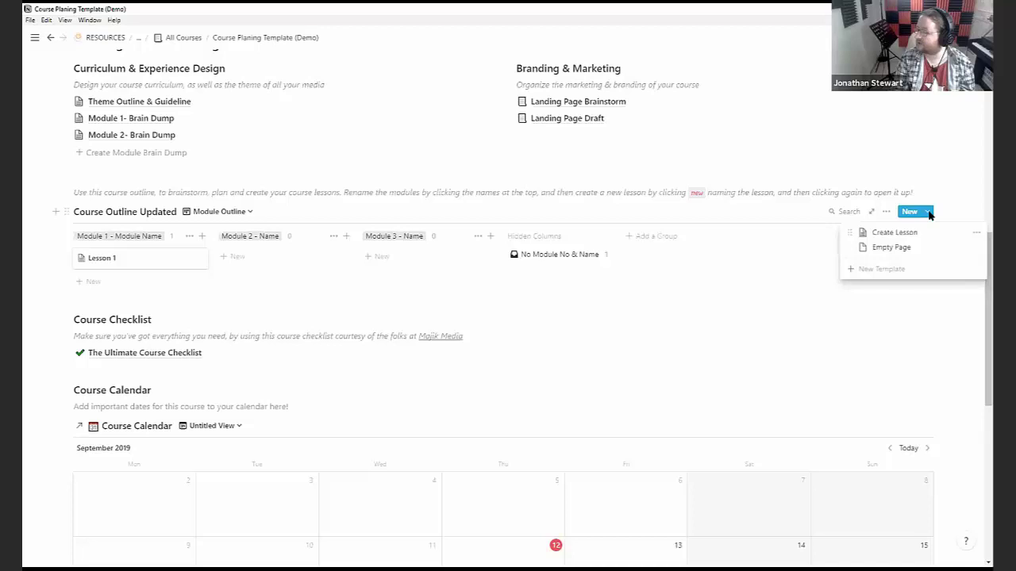
{"action": "left_click", "coordinate": [877, 234]}
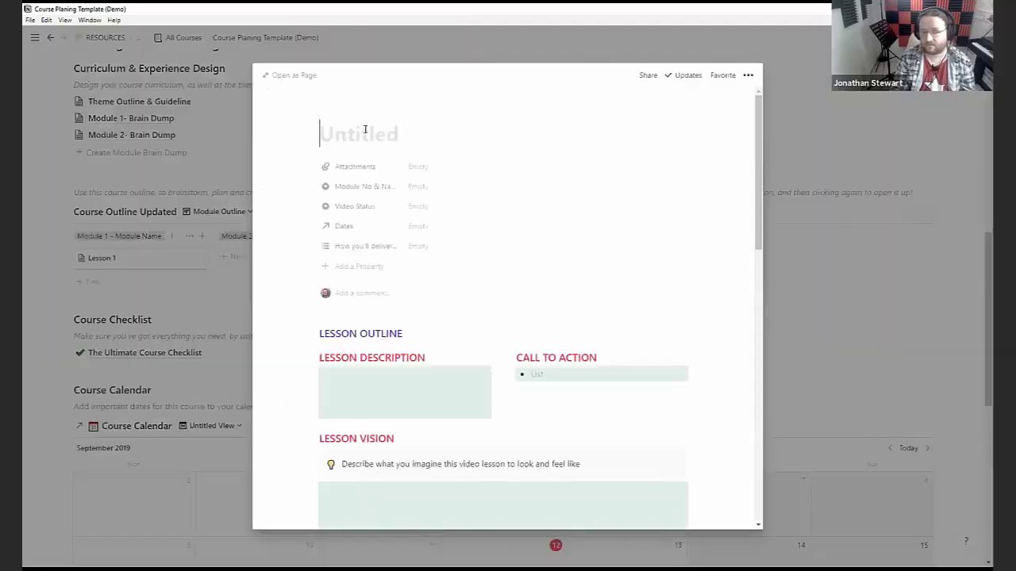
{"action": "left_click", "coordinate": [287, 81]}
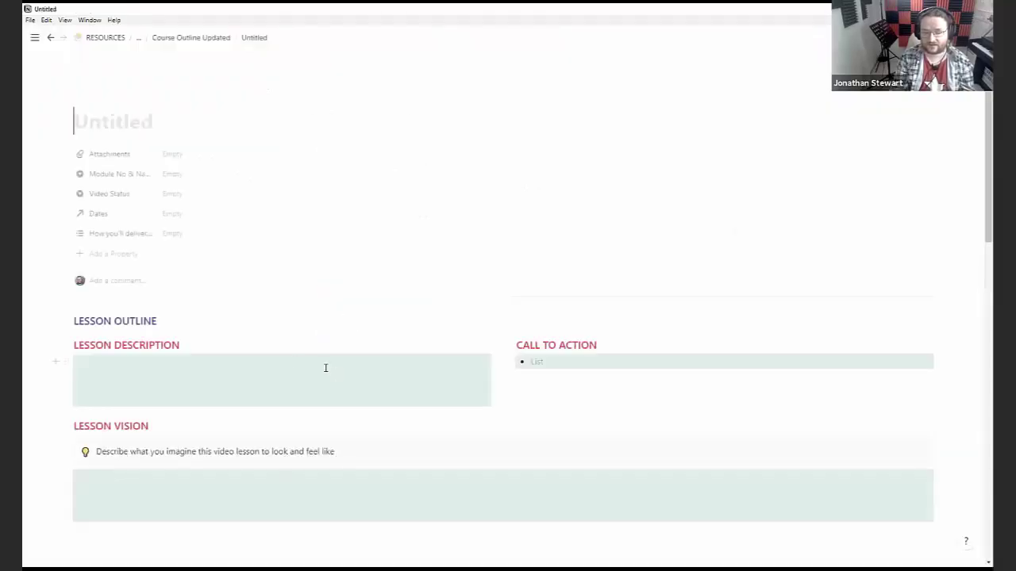
Step: Create a video script page from the Lesson Scripts section of the new lesson
{"action": "scroll", "coordinate": [293, 367], "scroll_direction": "down", "scroll_amount": 2}
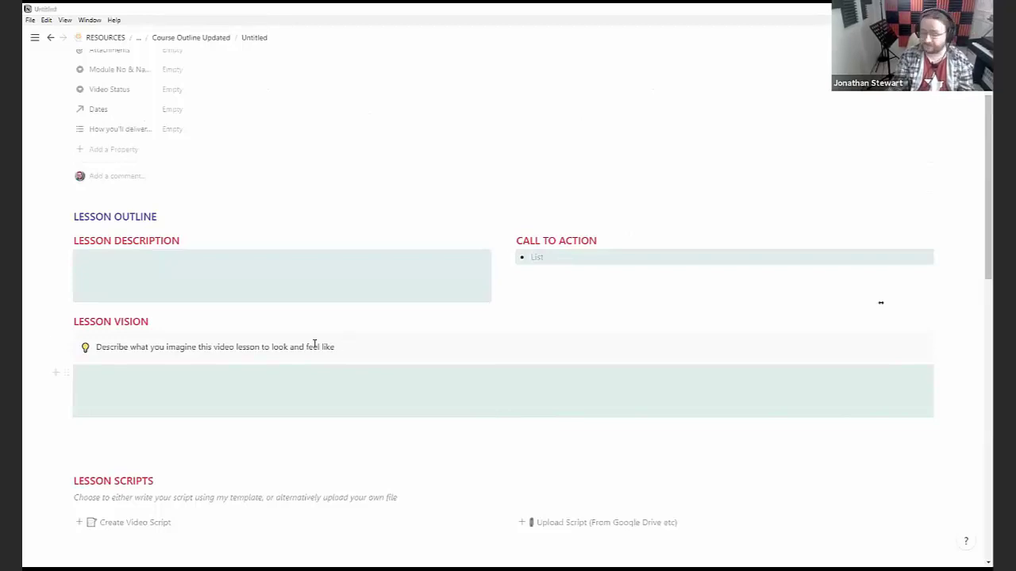
{"action": "scroll", "coordinate": [138, 328], "scroll_direction": "down", "scroll_amount": 1}
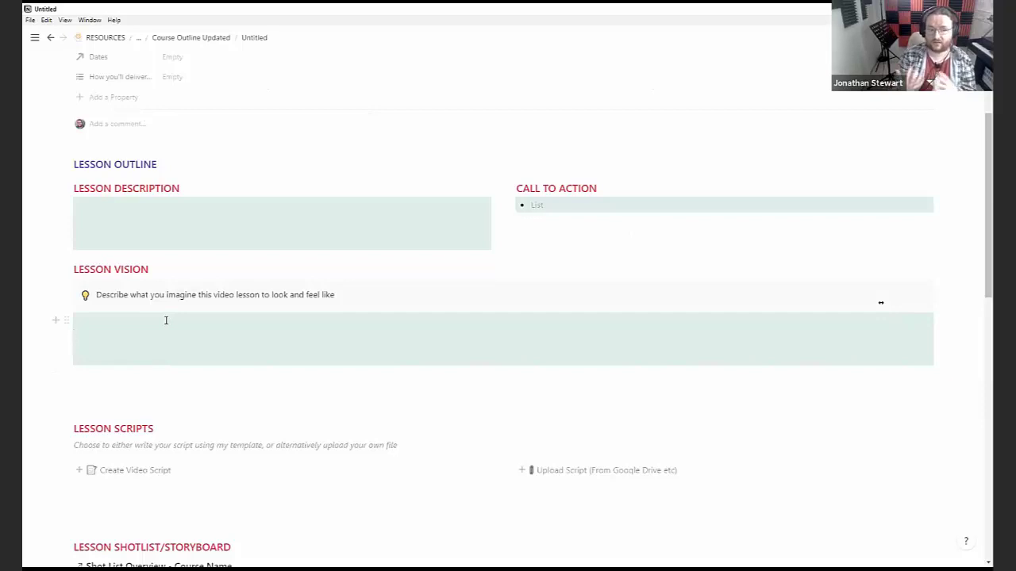
{"action": "scroll", "coordinate": [213, 318], "scroll_direction": "down", "scroll_amount": 3}
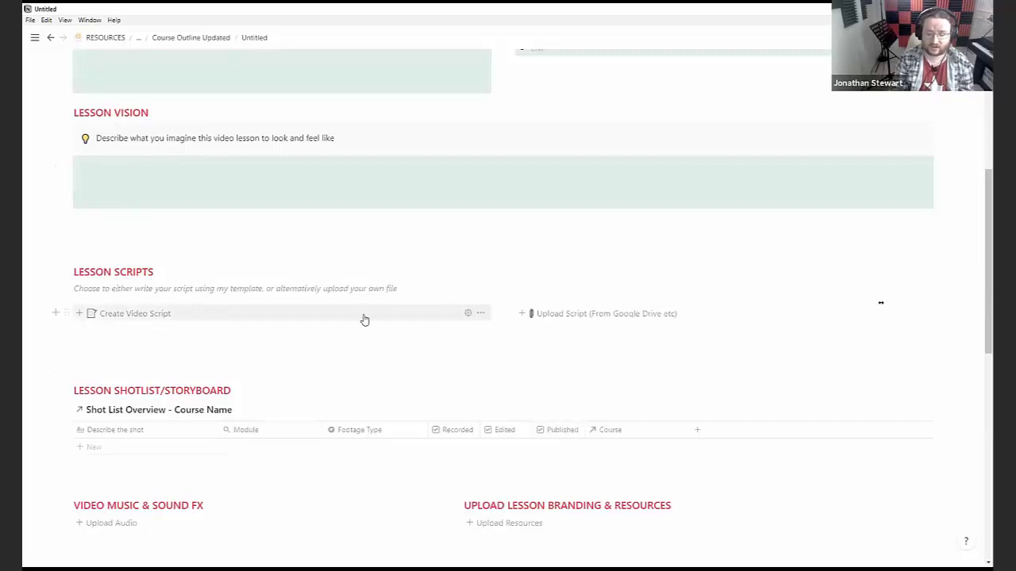
{"action": "left_click", "coordinate": [111, 314]}
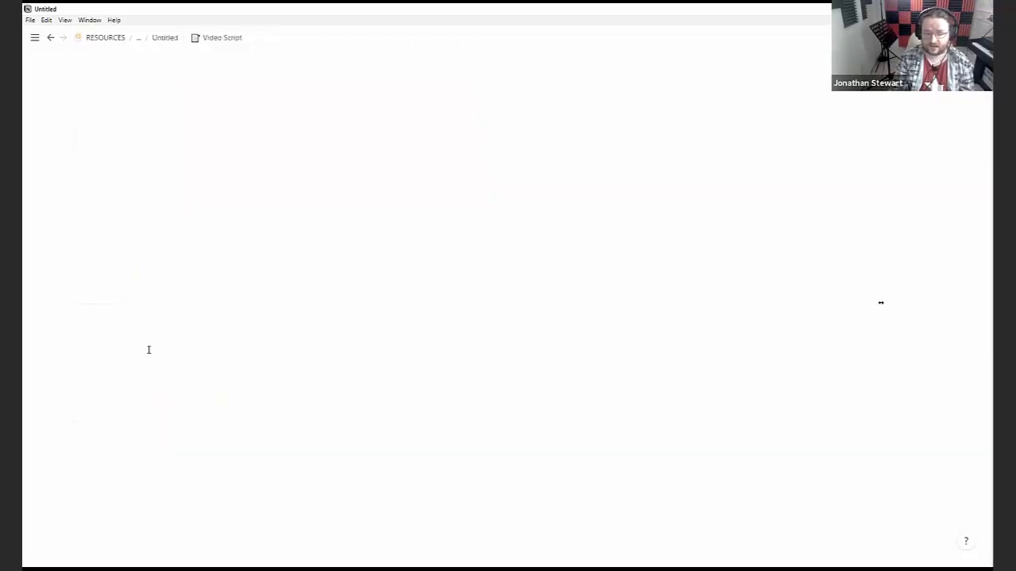
Step: Review the Video Script page's layout, including Intro Hook, the three Lesson Point sections and CTA
{"action": "scroll", "coordinate": [341, 350], "scroll_direction": "down", "scroll_amount": 3}
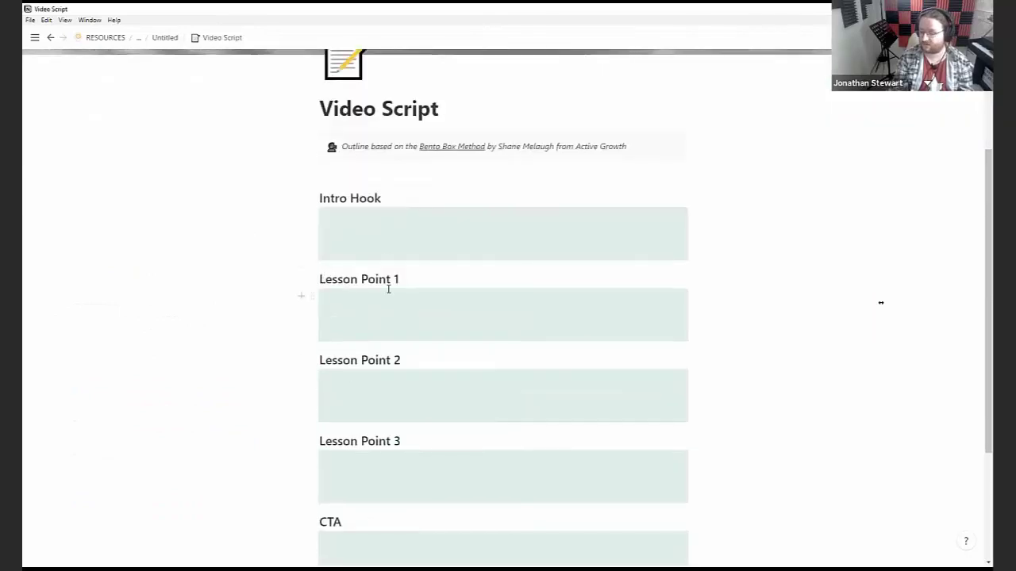
{"action": "left_click", "coordinate": [374, 314]}
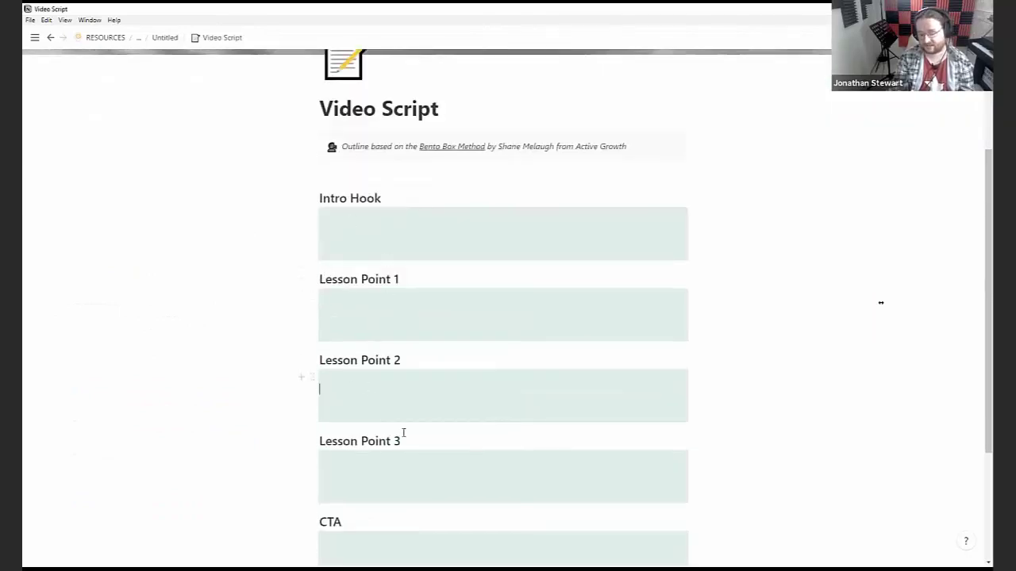
{"action": "scroll", "coordinate": [404, 431], "scroll_direction": "down", "scroll_amount": 2}
{"action": "scroll", "coordinate": [387, 436], "scroll_direction": "up", "scroll_amount": 4}
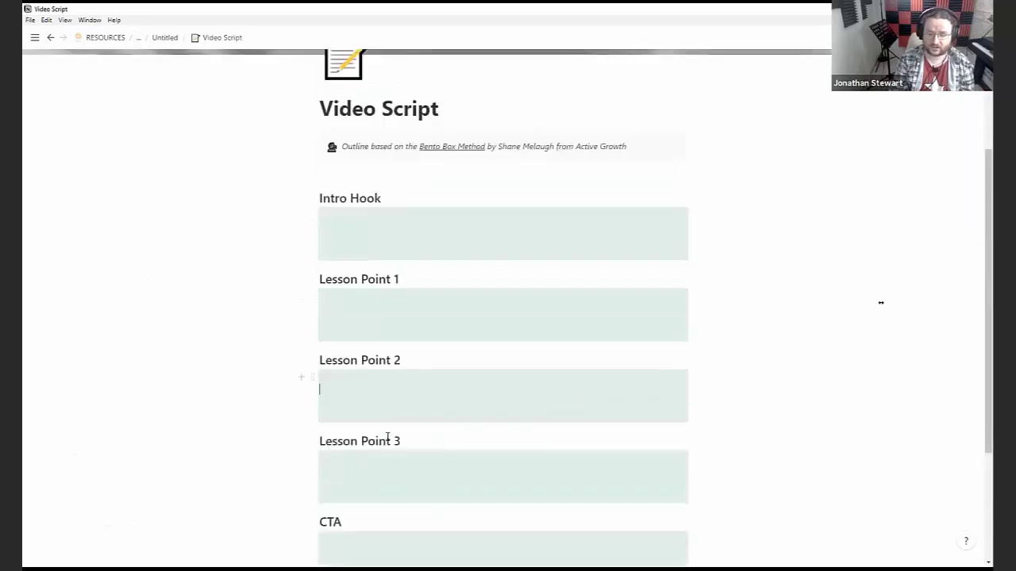
Step: Return to the untitled lesson page and open the Shot List Overview - Course Name database from its Lesson Shotlist/Storyboard section
{"action": "left_click", "coordinate": [167, 39]}
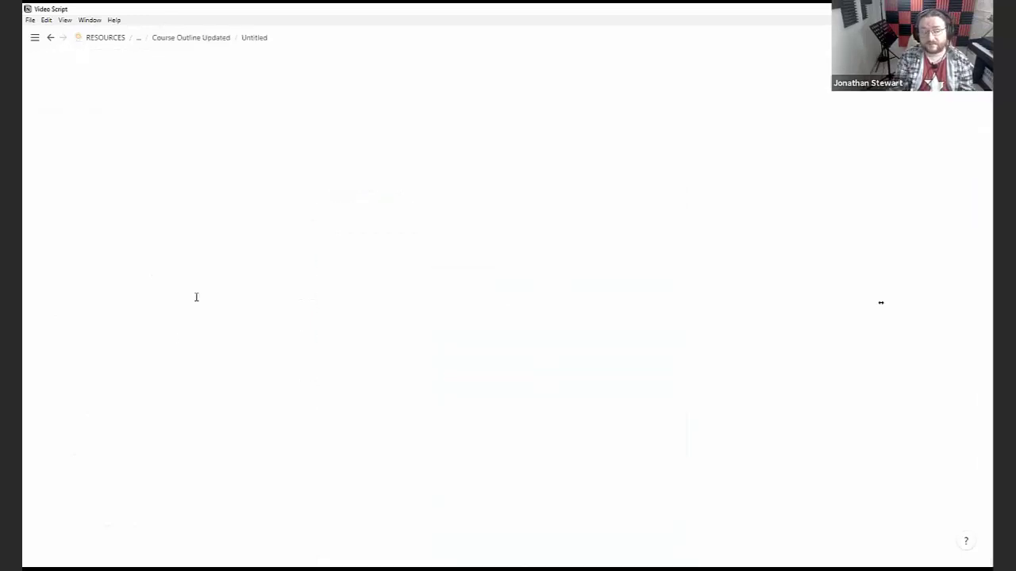
{"action": "scroll", "coordinate": [151, 367], "scroll_direction": "down", "scroll_amount": 4}
{"action": "scroll", "coordinate": [157, 378], "scroll_direction": "down", "scroll_amount": 2}
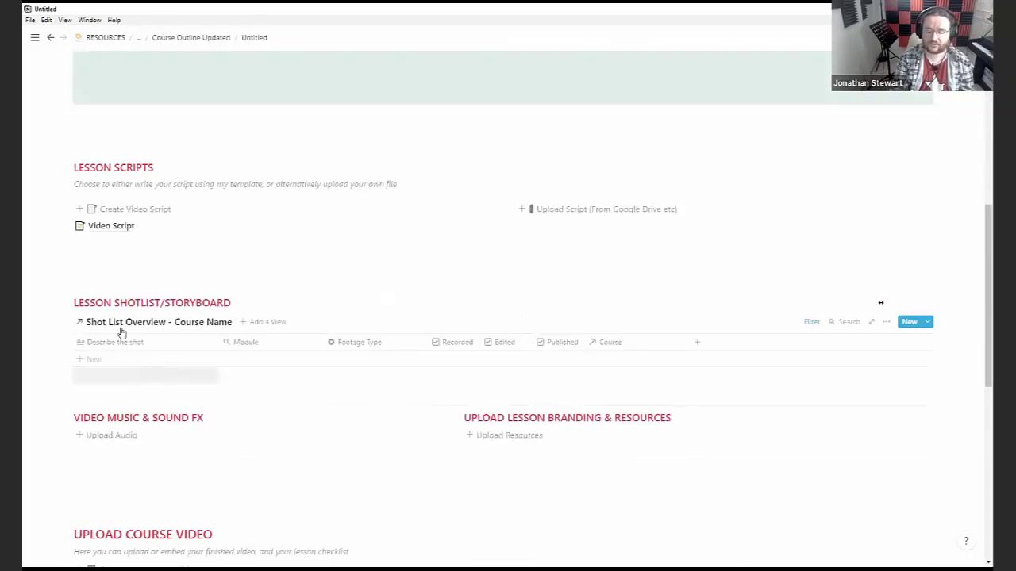
{"action": "scroll", "coordinate": [358, 331], "scroll_direction": "down", "scroll_amount": 1}
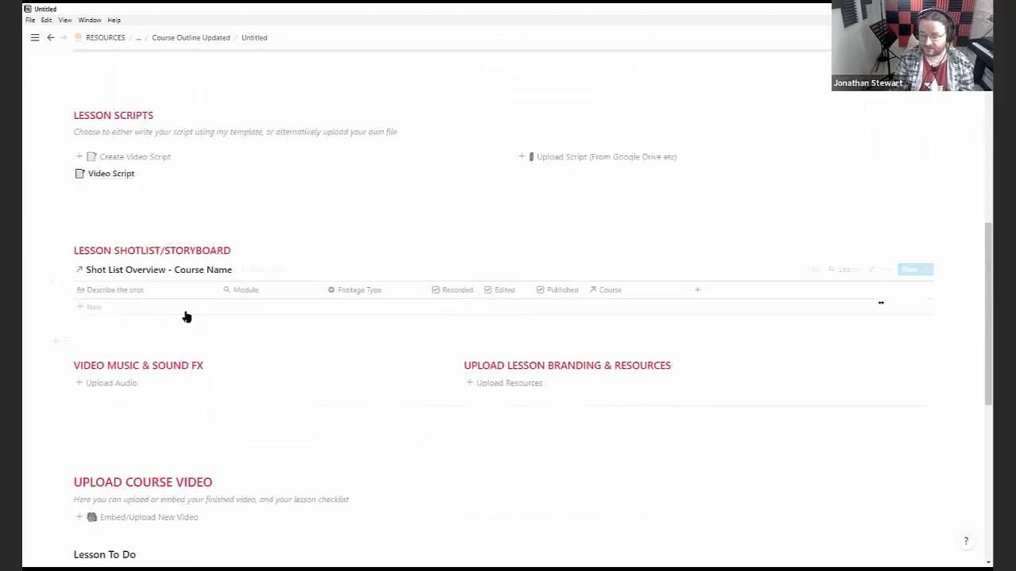
{"action": "left_click", "coordinate": [147, 273]}
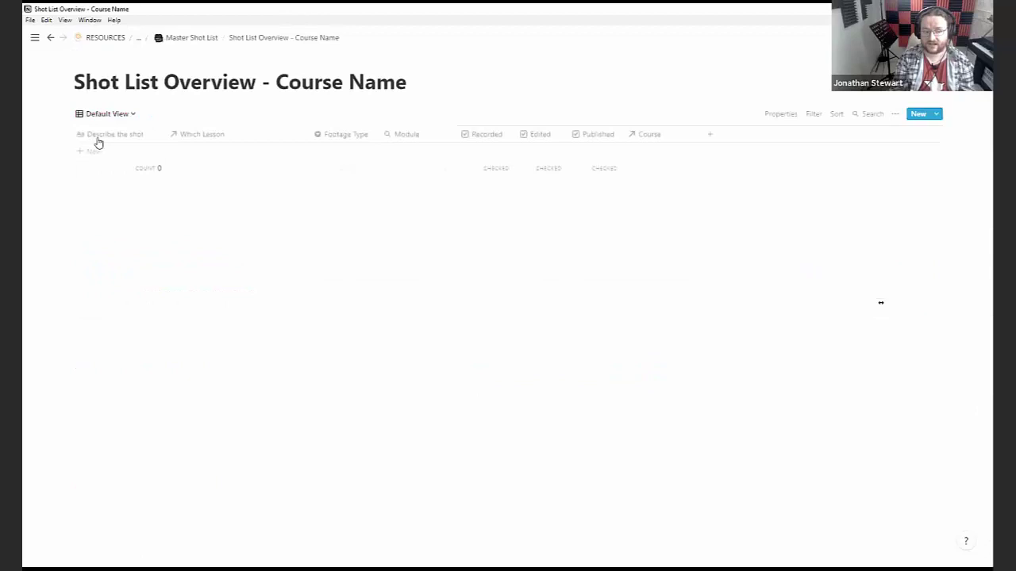
Step: Add a blank row to the shot list, plus a shot created from the Shot Information template
{"action": "left_click", "coordinate": [103, 151]}
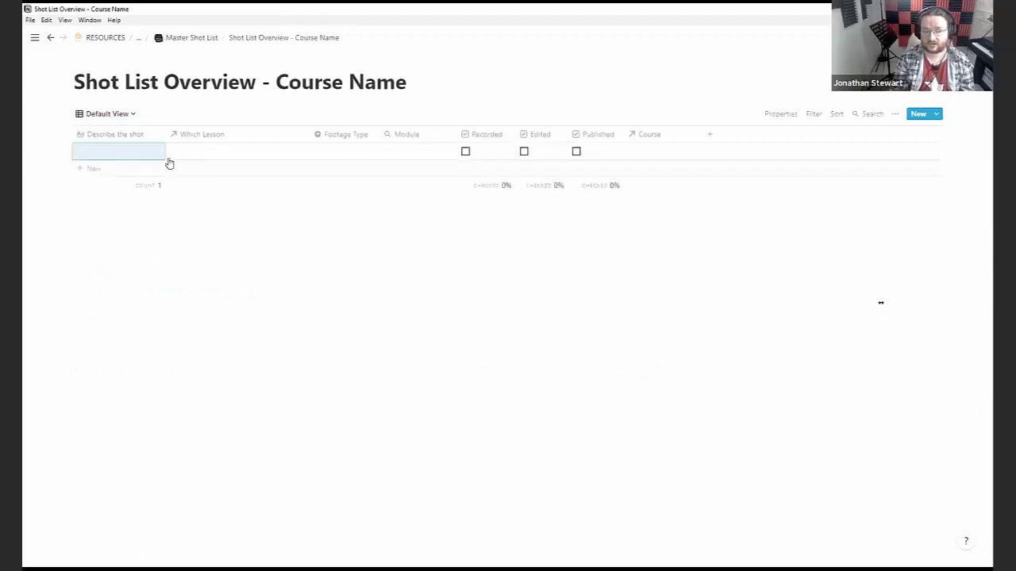
{"action": "left_click", "coordinate": [937, 115]}
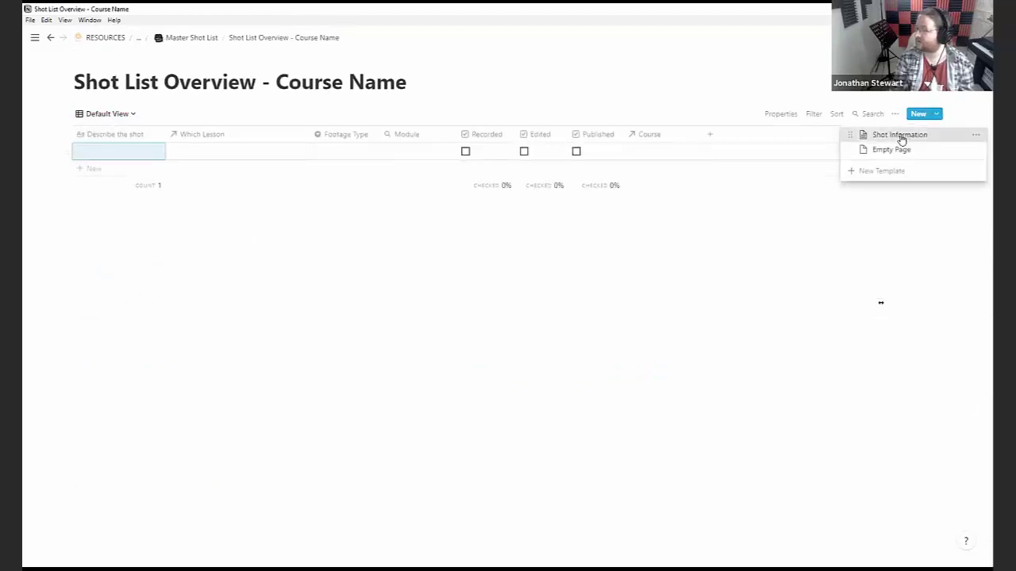
{"action": "left_click", "coordinate": [901, 137]}
Step: Examine the new shot's properties and its Vibe of Video, Video Background, Location, Cast & Crew Info and B-Roll List sections
{"action": "scroll", "coordinate": [381, 312], "scroll_direction": "down", "scroll_amount": 3}
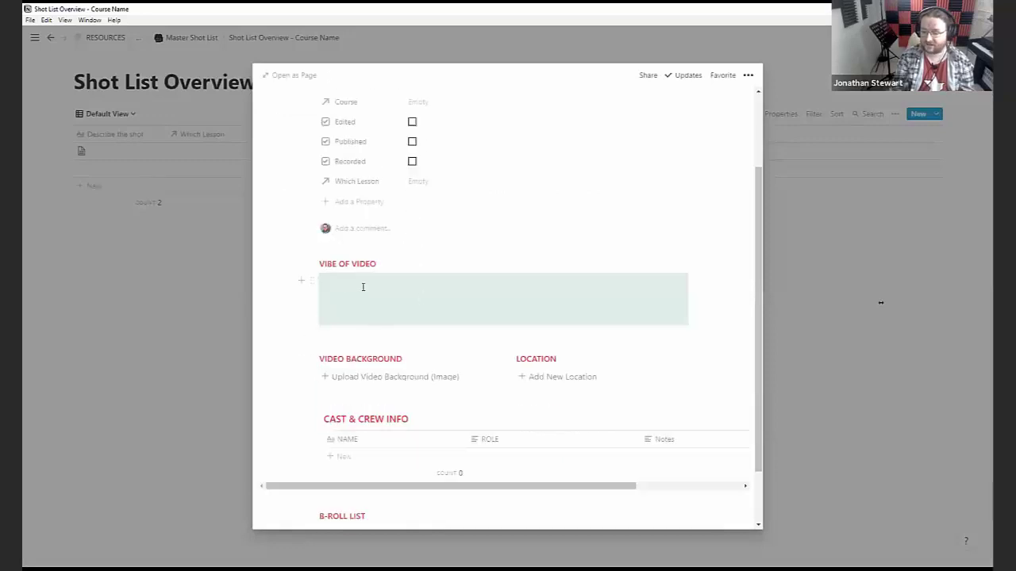
{"action": "scroll", "coordinate": [390, 363], "scroll_direction": "down", "scroll_amount": 2}
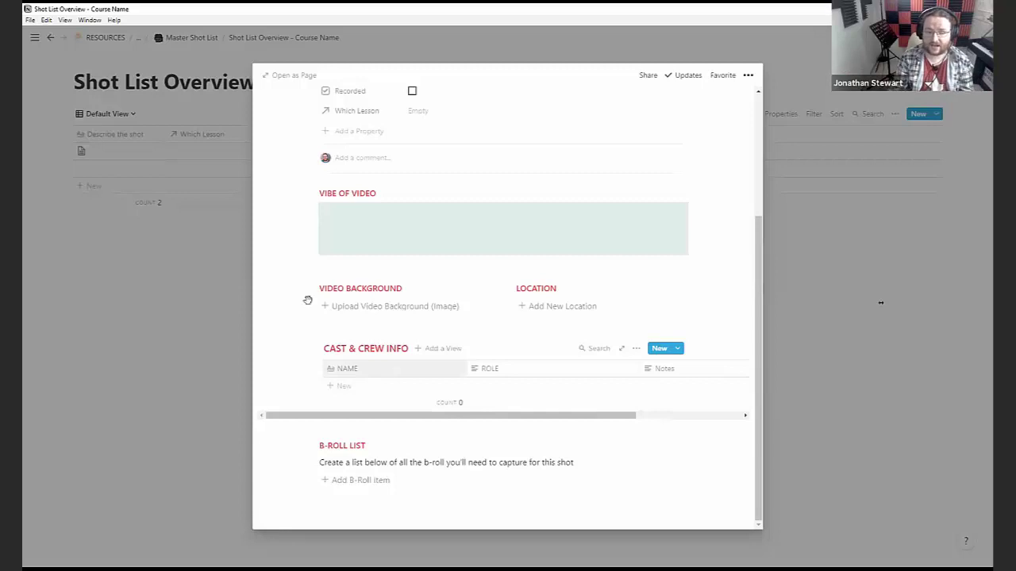
{"action": "scroll", "coordinate": [333, 294], "scroll_direction": "up", "scroll_amount": 1}
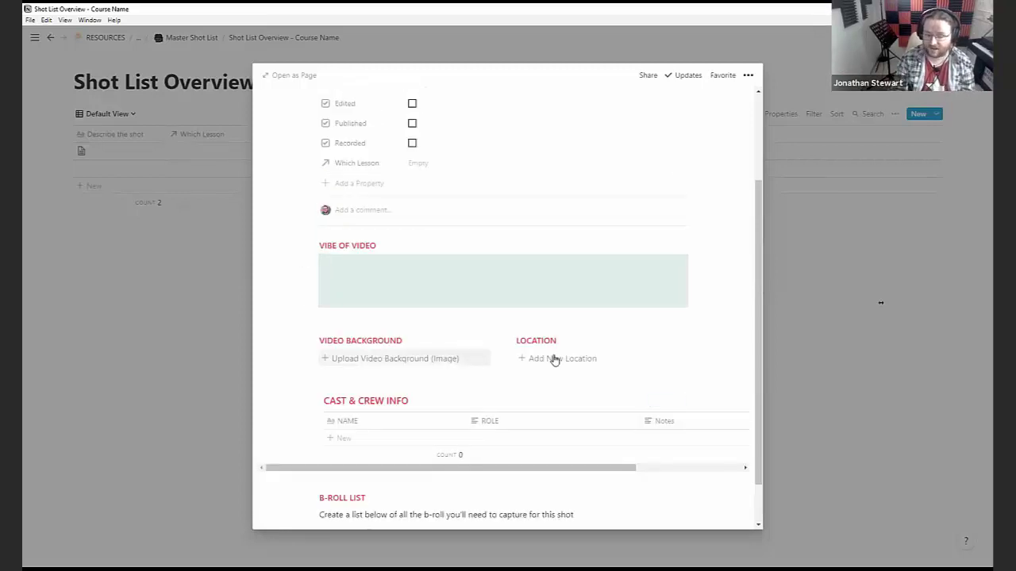
{"action": "scroll", "coordinate": [553, 364], "scroll_direction": "down", "scroll_amount": 1}
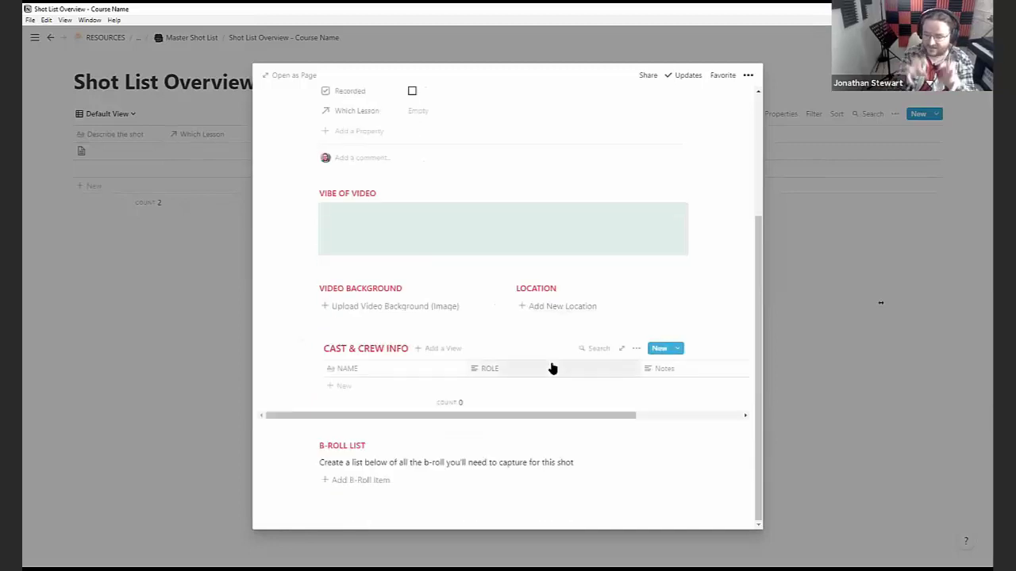
{"action": "scroll", "coordinate": [553, 368], "scroll_direction": "up", "scroll_amount": 2}
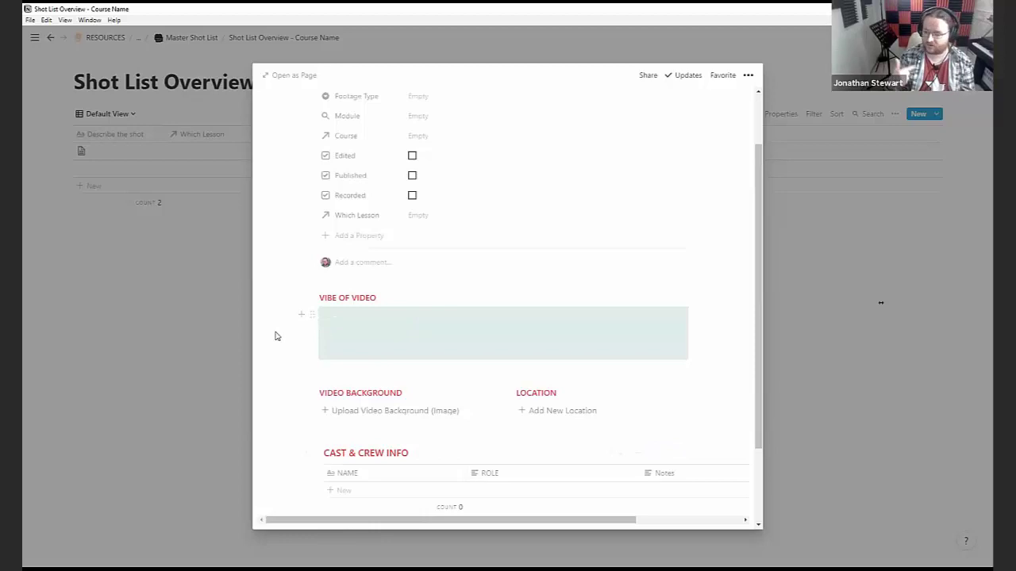
{"action": "scroll", "coordinate": [334, 349], "scroll_direction": "up", "scroll_amount": 1}
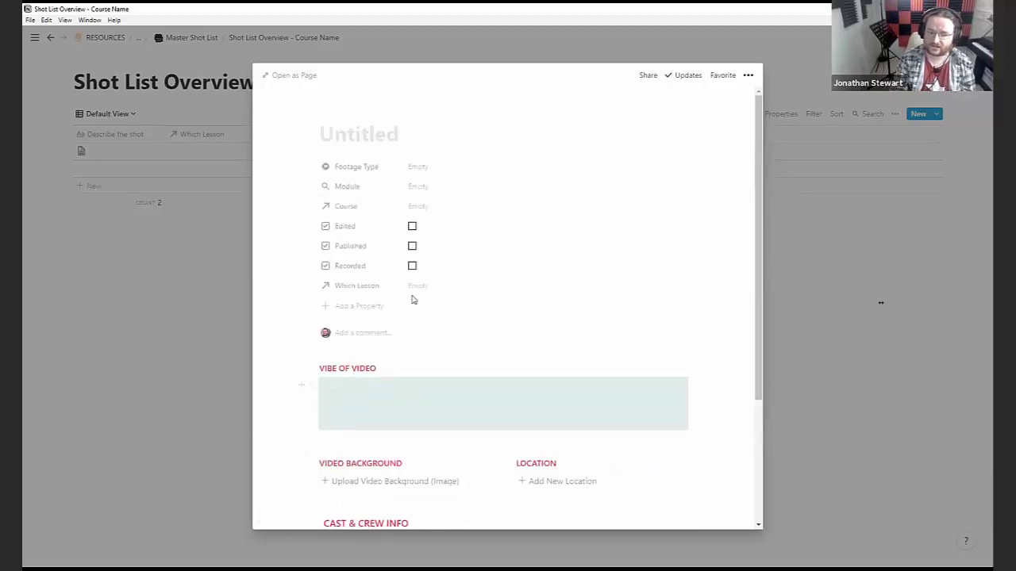
{"action": "scroll", "coordinate": [376, 381], "scroll_direction": "down", "scroll_amount": 1}
{"action": "scroll", "coordinate": [364, 361], "scroll_direction": "down", "scroll_amount": 1}
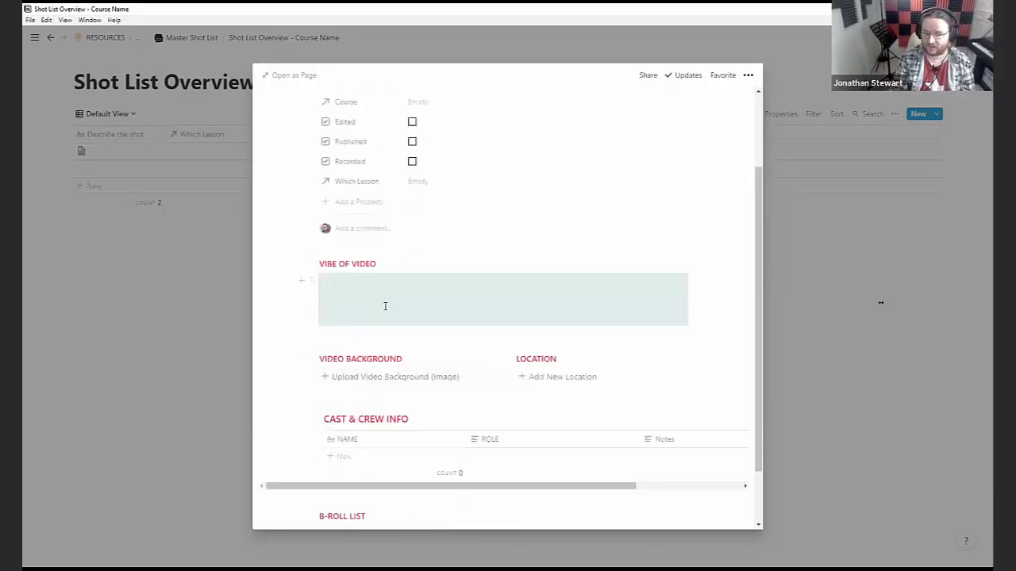
{"action": "scroll", "coordinate": [385, 306], "scroll_direction": "up", "scroll_amount": 2}
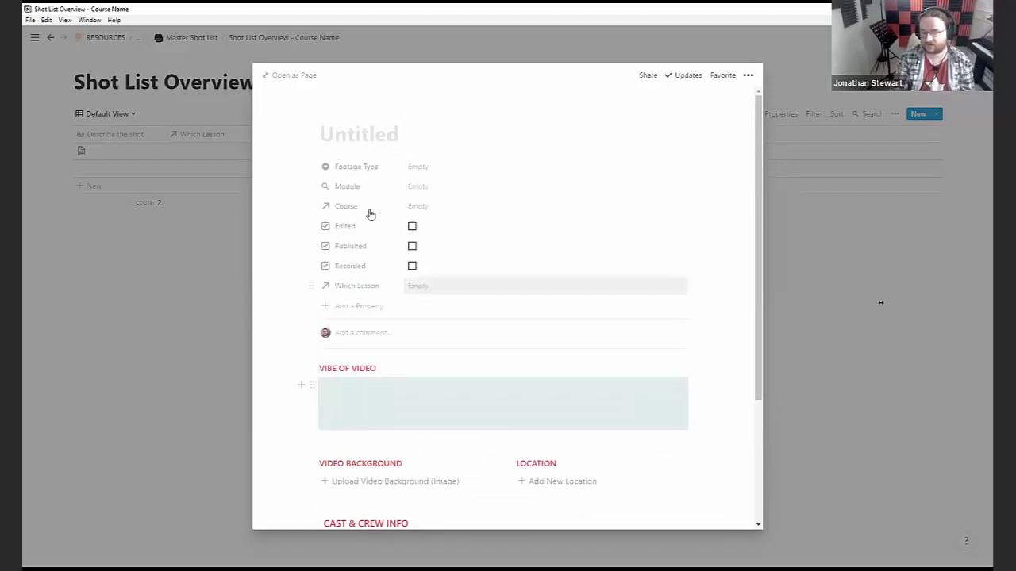
Step: Link the shot's Course property to Course Planing Template (Demo), and check the choices for Footage Type and Which Lesson
{"action": "left_click", "coordinate": [441, 171]}
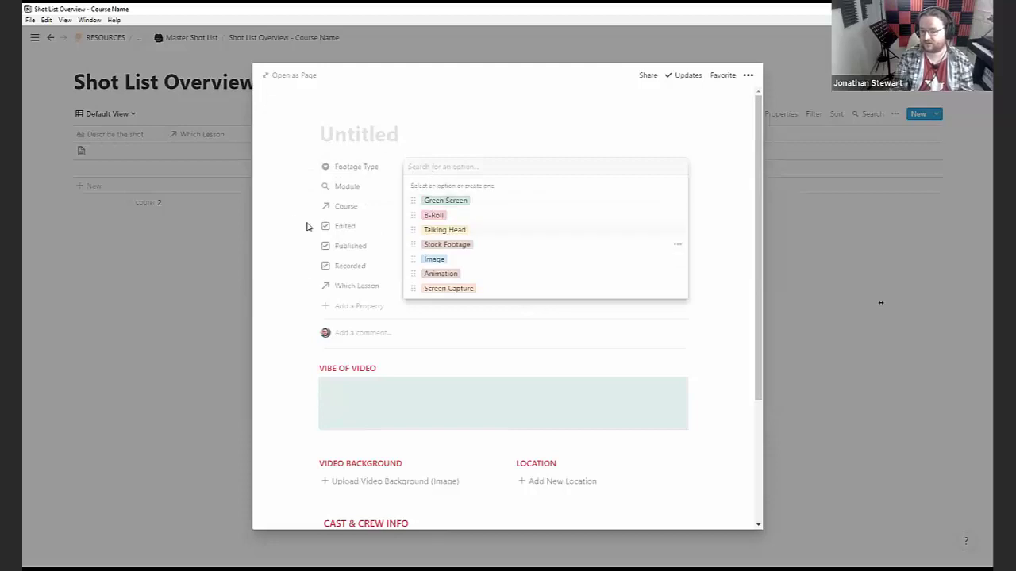
{"action": "left_click", "coordinate": [302, 252]}
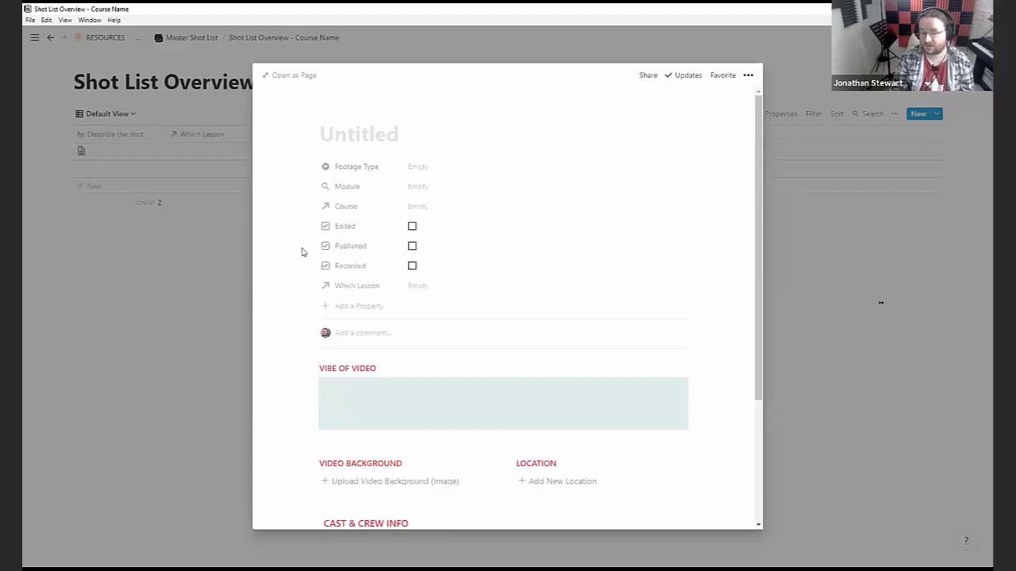
{"action": "left_click", "coordinate": [417, 207]}
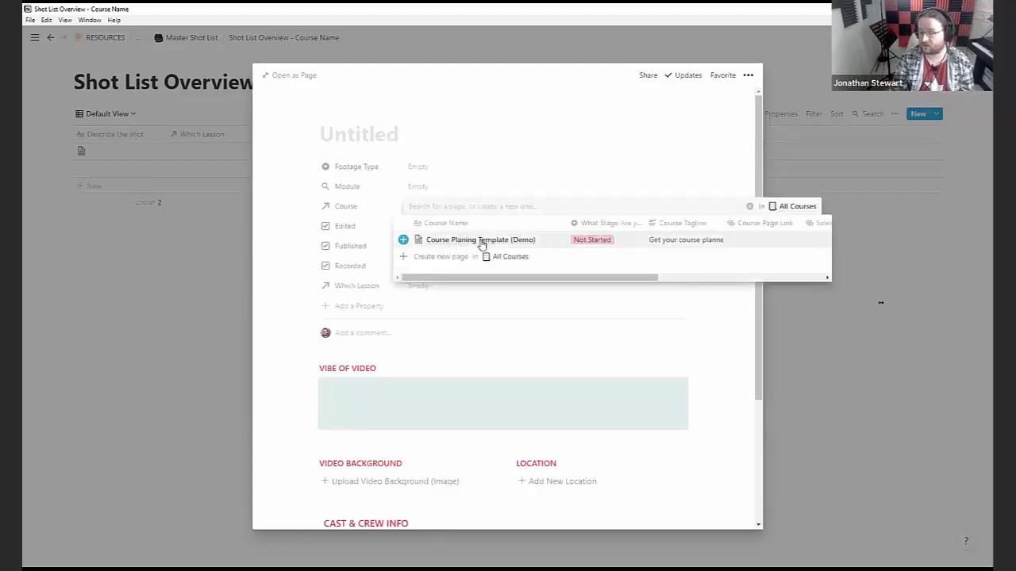
{"action": "left_click", "coordinate": [480, 242]}
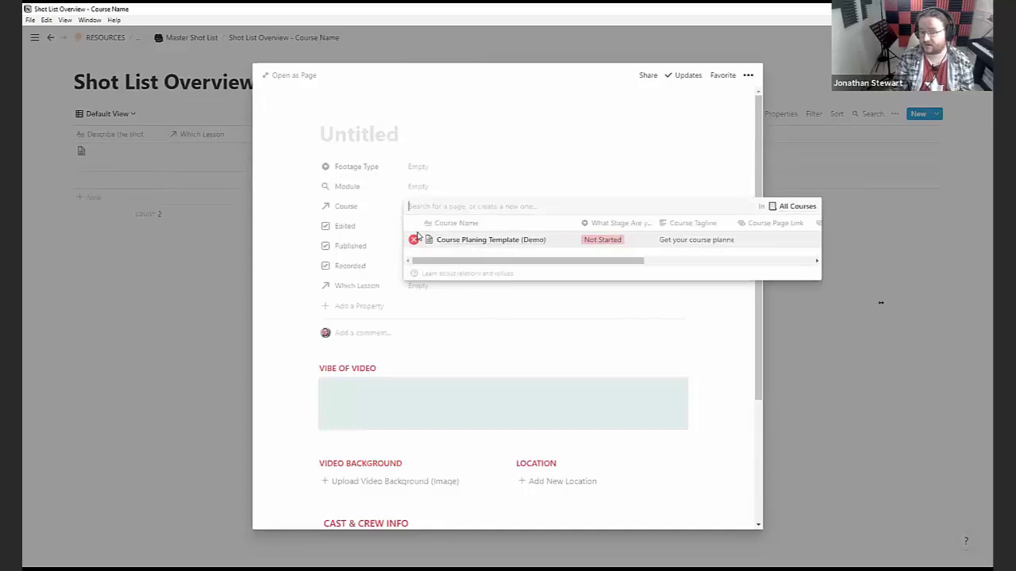
{"action": "left_click", "coordinate": [285, 285]}
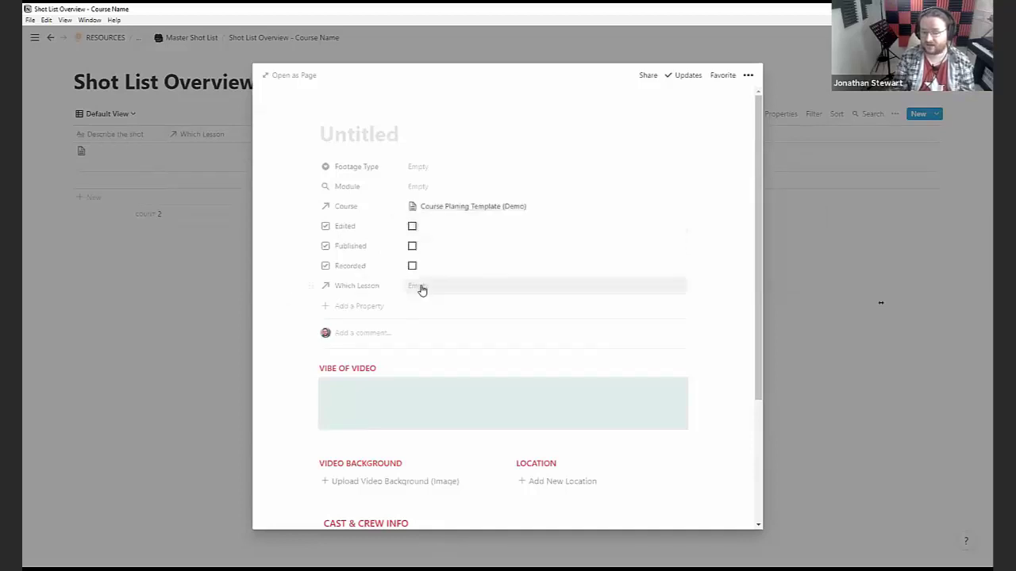
{"action": "left_click", "coordinate": [421, 288]}
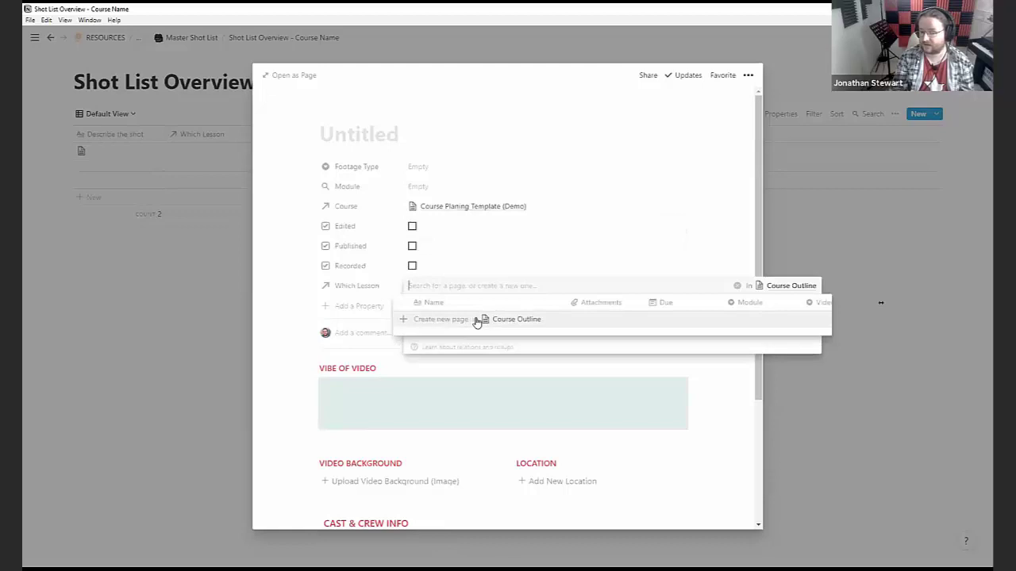
{"action": "left_click", "coordinate": [279, 317]}
Step: Close the shot preview, visit the parent Master Shot List page and return to the Shot List Overview - Course Name database
{"action": "left_click", "coordinate": [199, 297]}
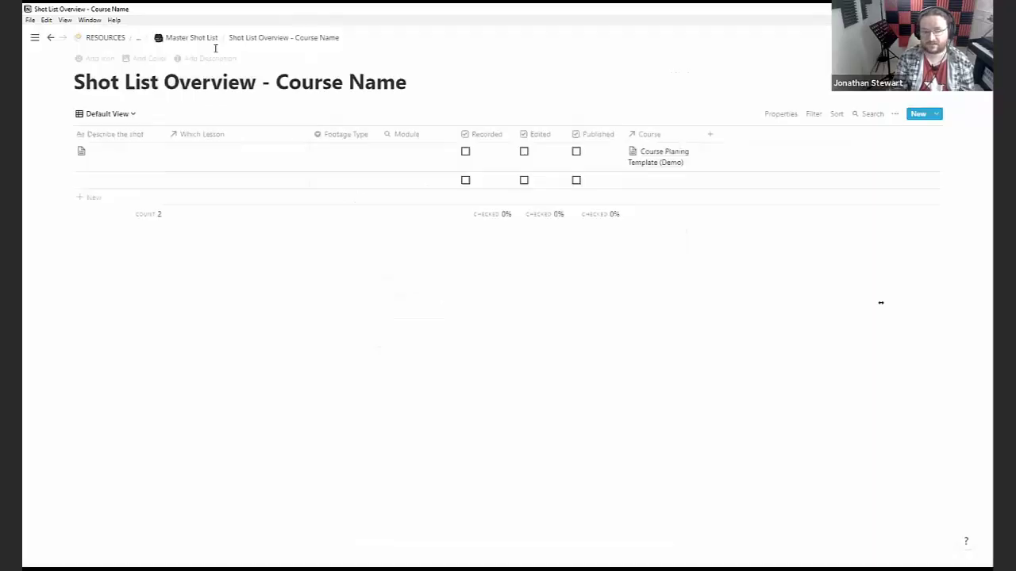
{"action": "left_click", "coordinate": [188, 38]}
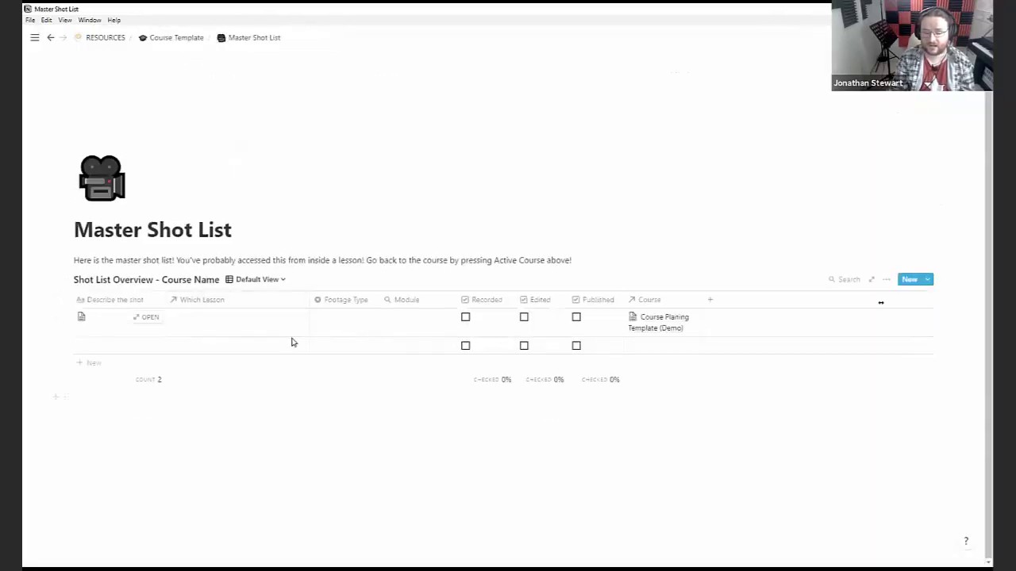
{"action": "left_click", "coordinate": [208, 280]}
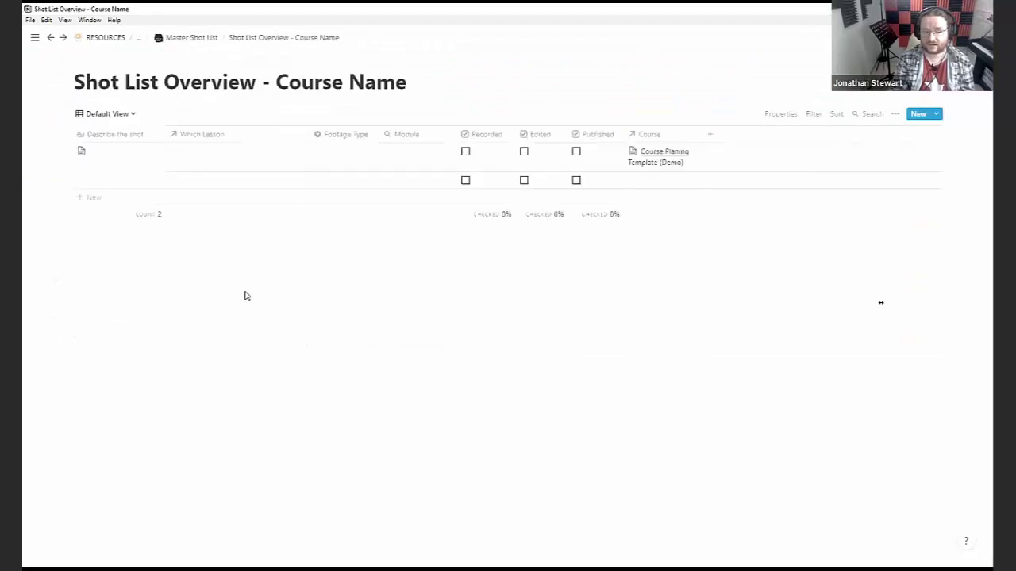
Step: Open the shot linked to Course Planing Template (Demo) as a full page and review its sections down to the B-Roll List
{"action": "left_click", "coordinate": [288, 75]}
{"action": "scroll", "coordinate": [147, 417], "scroll_direction": "down", "scroll_amount": 5}
{"action": "scroll", "coordinate": [136, 381], "scroll_direction": "up", "scroll_amount": 2}
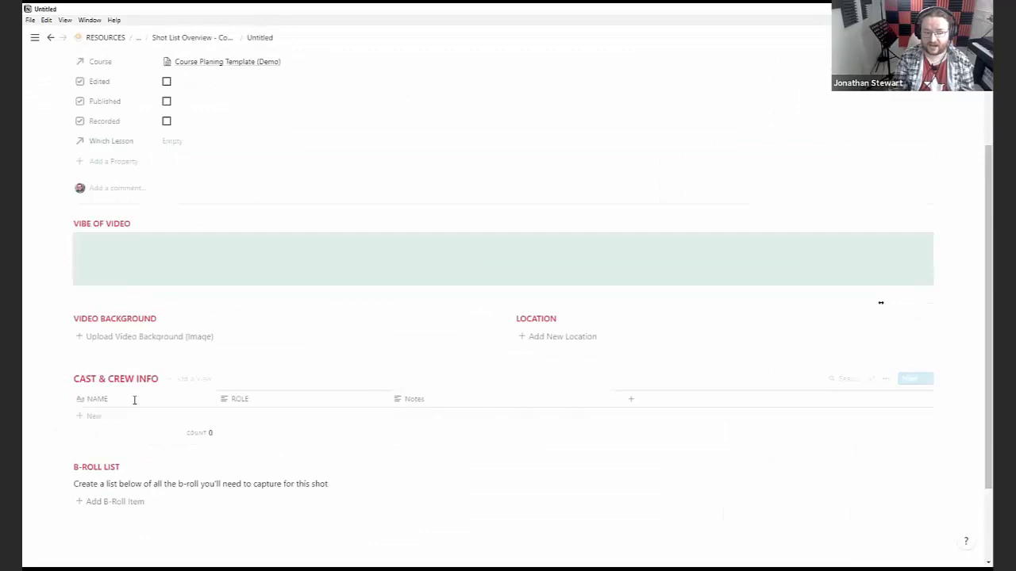
{"action": "scroll", "coordinate": [139, 393], "scroll_direction": "down", "scroll_amount": 2}
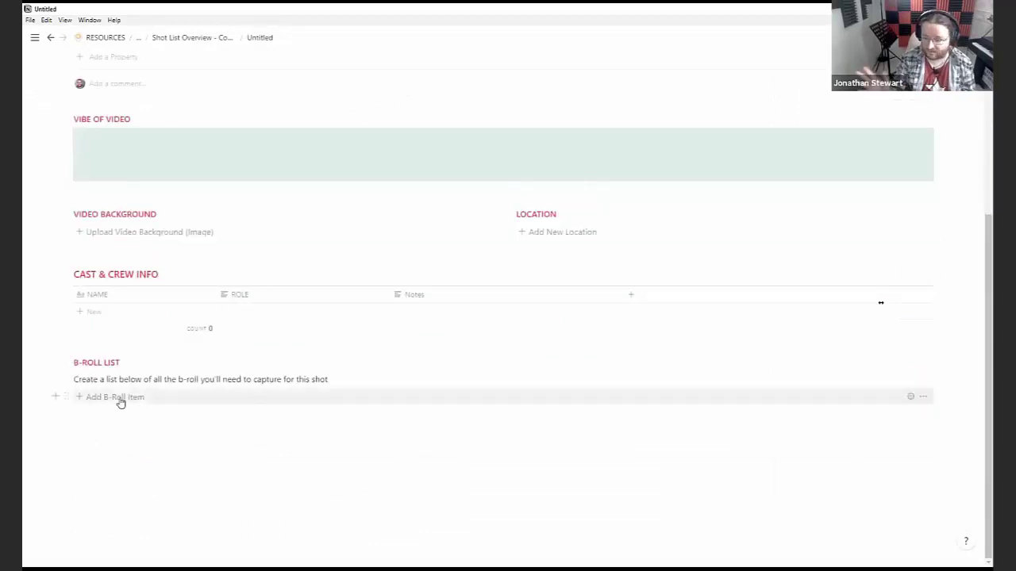
{"action": "scroll", "coordinate": [123, 333], "scroll_direction": "up", "scroll_amount": 3}
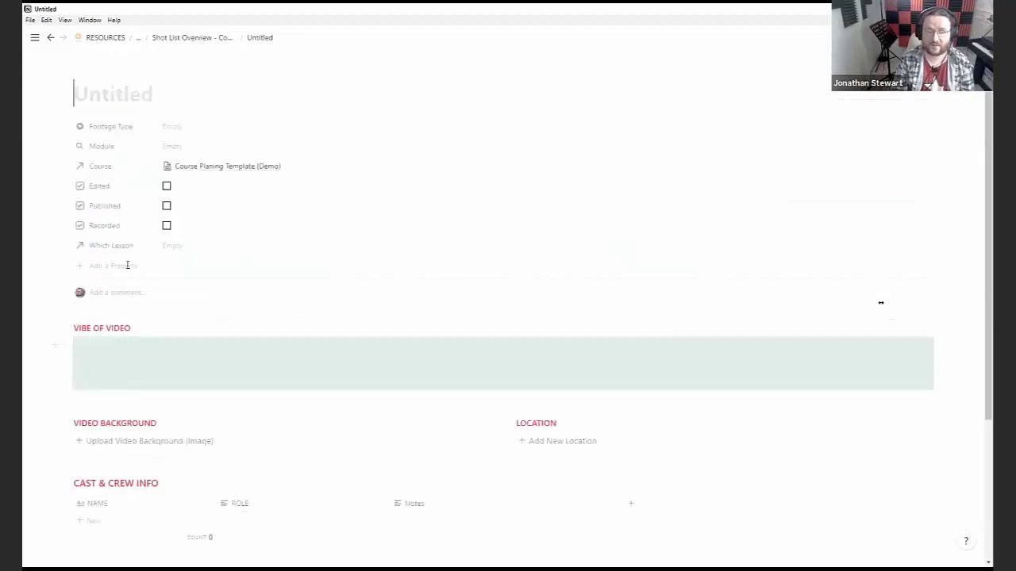
Step: Return to the Shot List Overview - Course Name database and delete its empty shot that has no linked course
{"action": "left_click", "coordinate": [193, 39]}
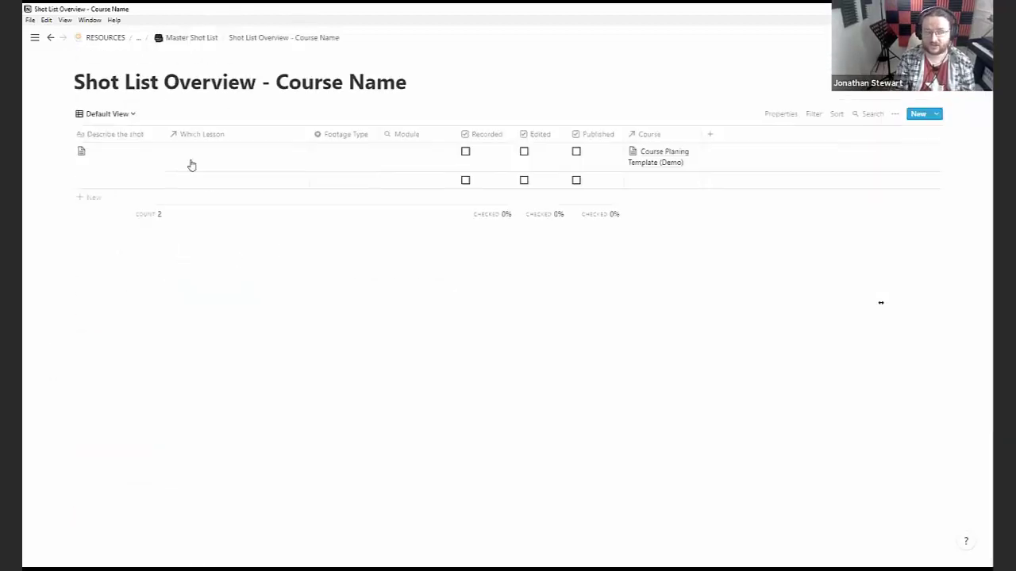
{"action": "left_click", "coordinate": [67, 180]}
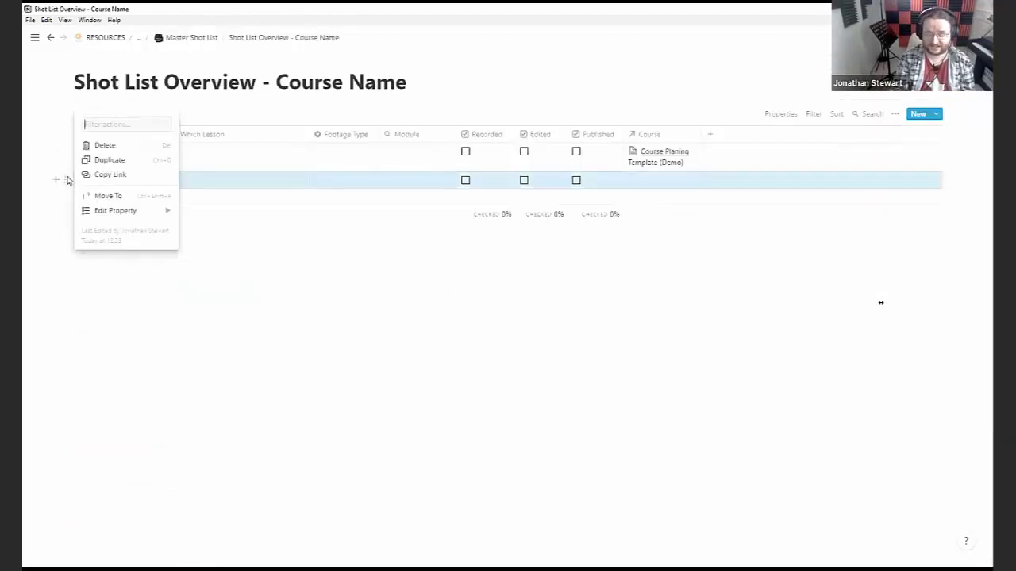
{"action": "key", "text": "Delete"}
Step: Navigate back through the visited shot list pages and the Course Outline Updated board to the Course Planing Template (Demo) page
{"action": "left_click", "coordinate": [189, 38]}
{"action": "key", "text": "alt+Left"}
{"action": "key", "text": "alt+Left"}
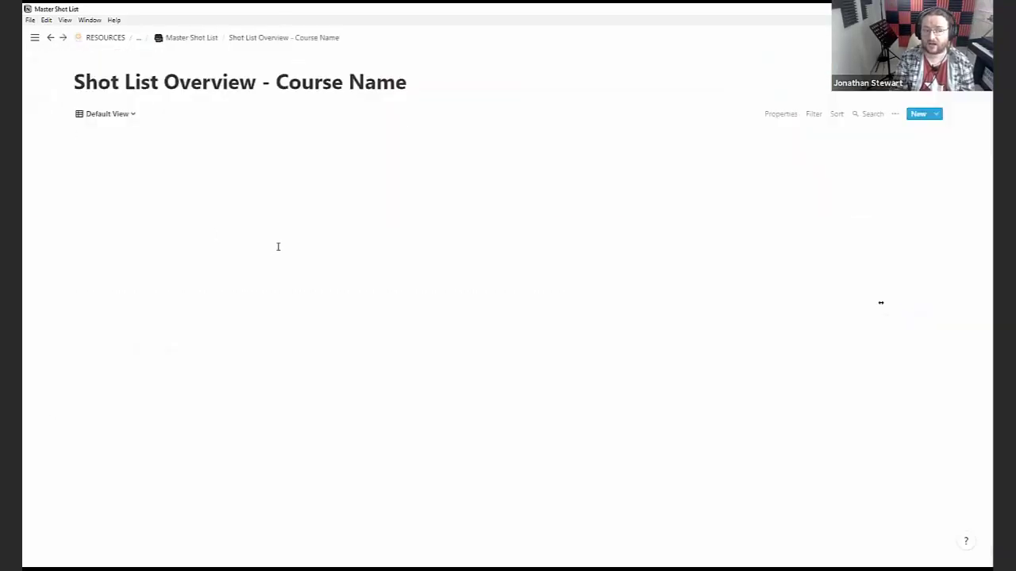
{"action": "key", "text": "alt+Left"}
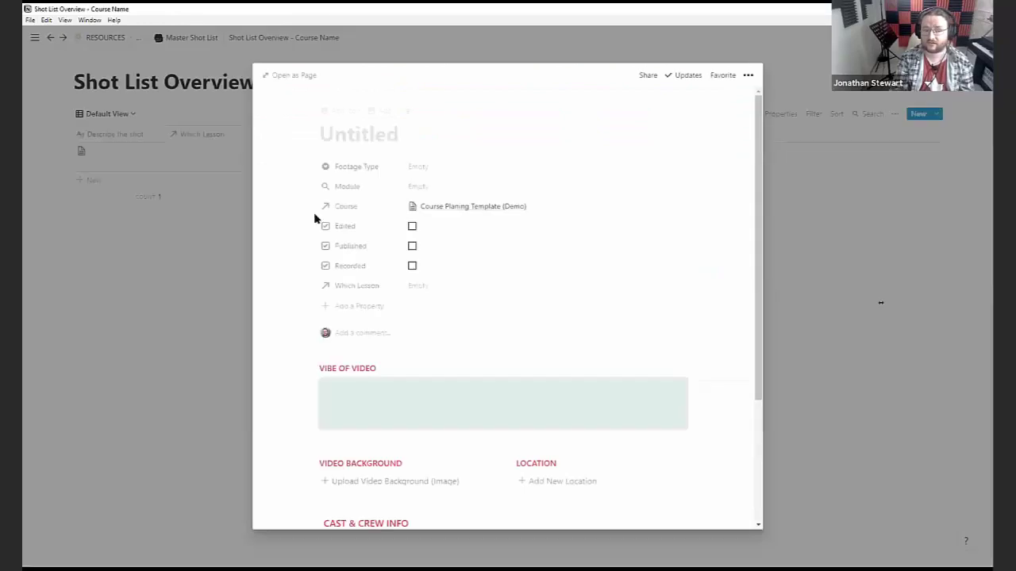
{"action": "left_click", "coordinate": [294, 76]}
{"action": "key", "text": "alt+Left"}
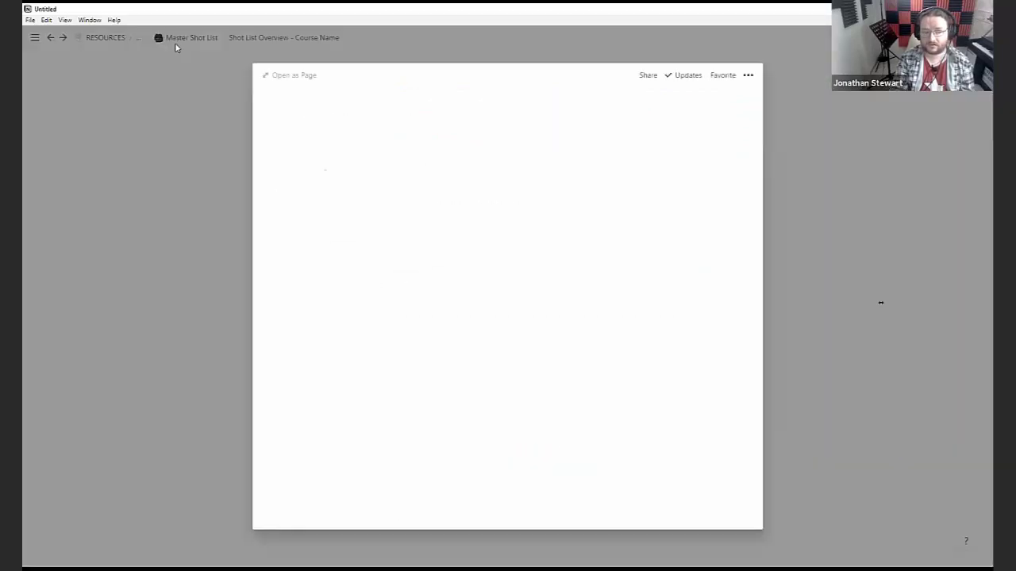
{"action": "key", "text": "alt+Left"}
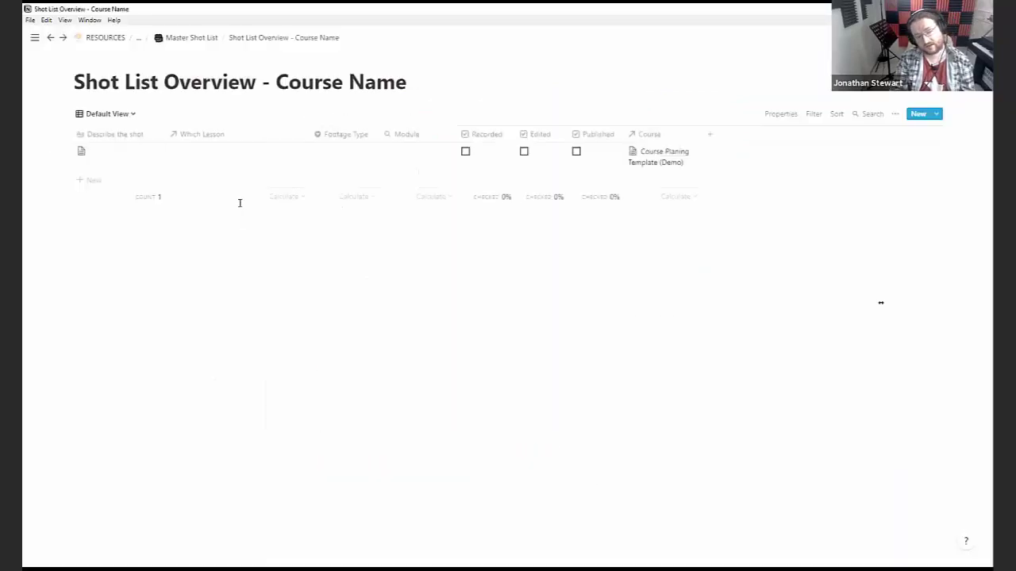
{"action": "key", "text": "alt+Left"}
{"action": "left_click", "coordinate": [192, 38]}
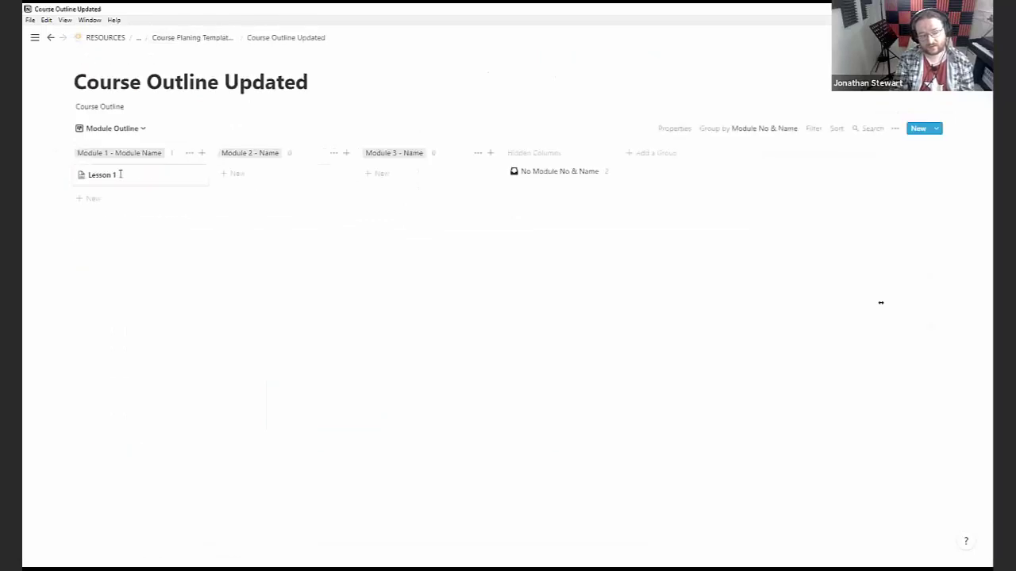
{"action": "left_click", "coordinate": [208, 41]}
Step: Preview Lesson 1 from the course outline and review its sections from the video script and shot list down to Upload Course Video
{"action": "scroll", "coordinate": [230, 399], "scroll_direction": "down", "scroll_amount": 6}
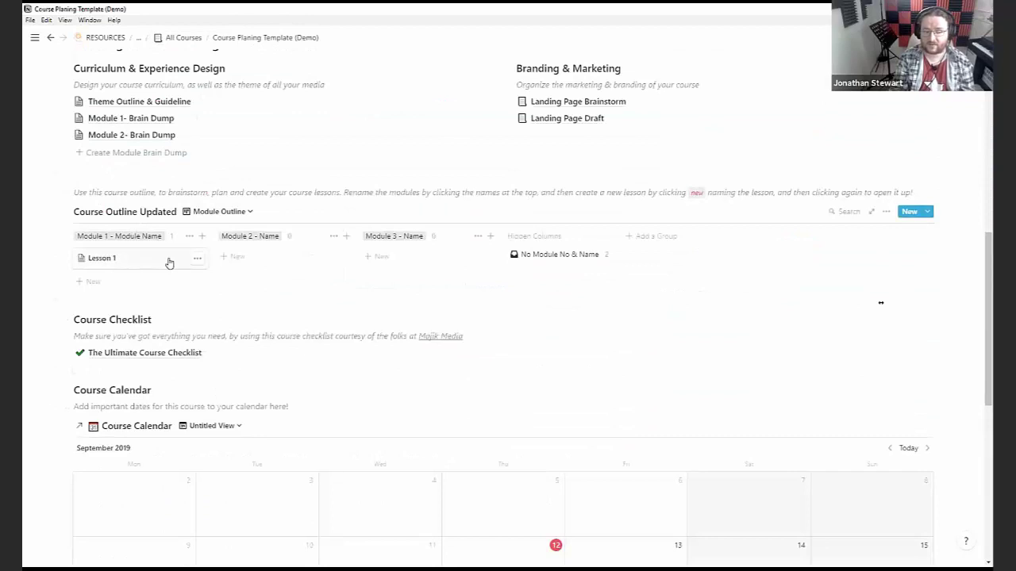
{"action": "left_click", "coordinate": [131, 264]}
{"action": "scroll", "coordinate": [352, 378], "scroll_direction": "down", "scroll_amount": 10}
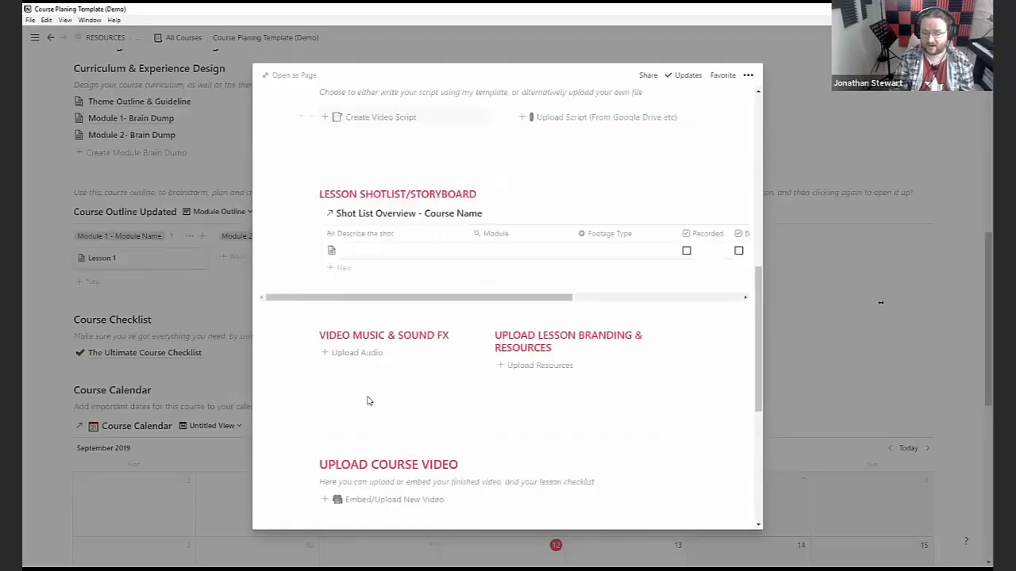
{"action": "scroll", "coordinate": [392, 413], "scroll_direction": "down", "scroll_amount": 1}
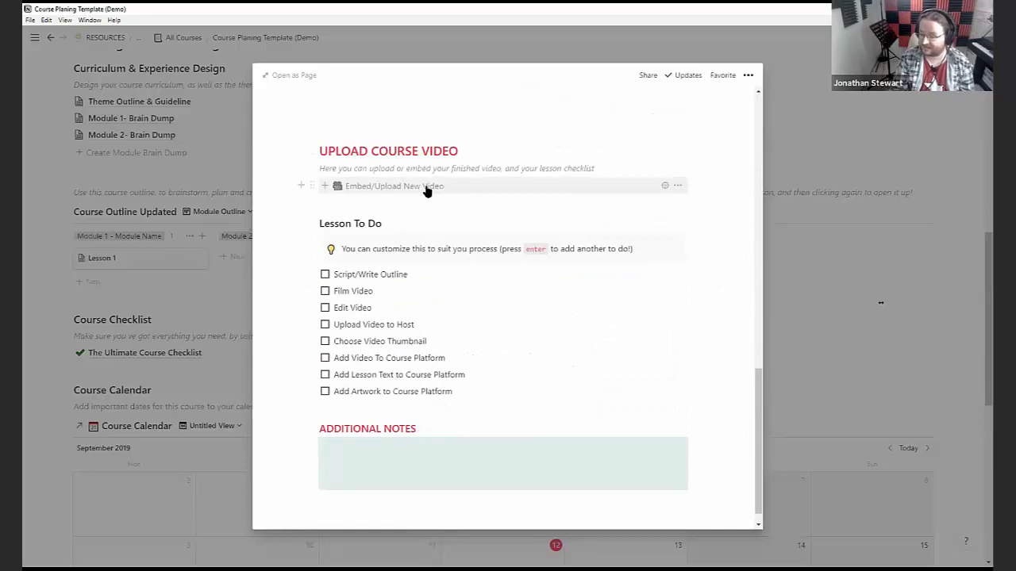
Step: Try adding a video embed block under Upload Course Video, delete the empty block and close the Lesson 1 preview
{"action": "left_click", "coordinate": [386, 192]}
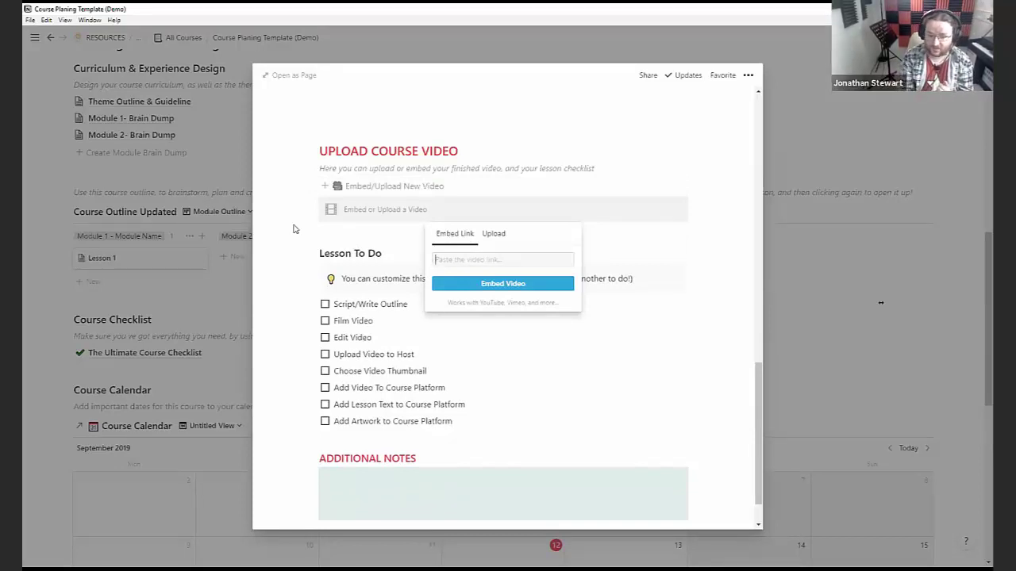
{"action": "left_click", "coordinate": [379, 209]}
{"action": "left_click", "coordinate": [336, 227]}
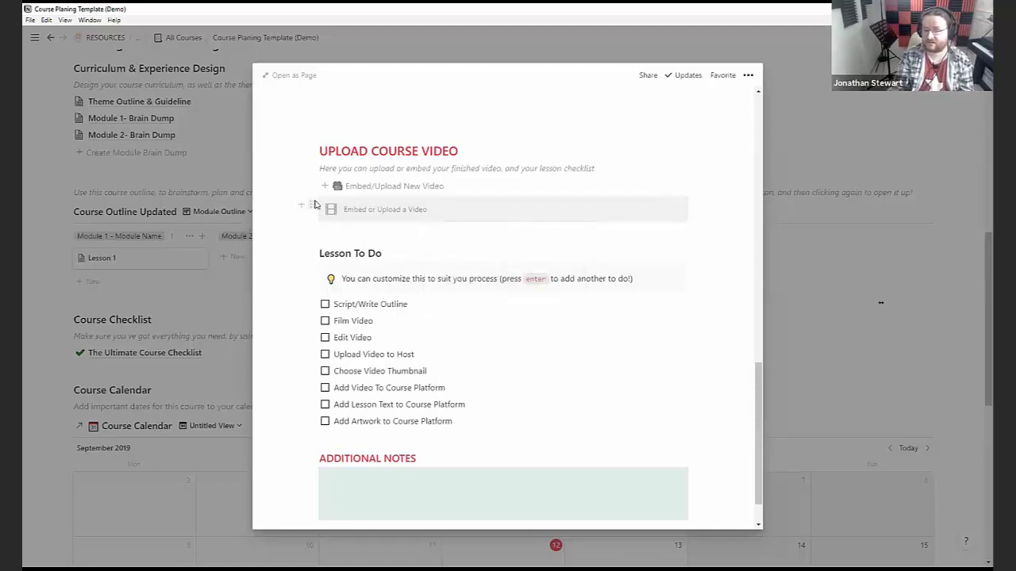
{"action": "left_click", "coordinate": [314, 204]}
{"action": "key", "text": "Delete"}
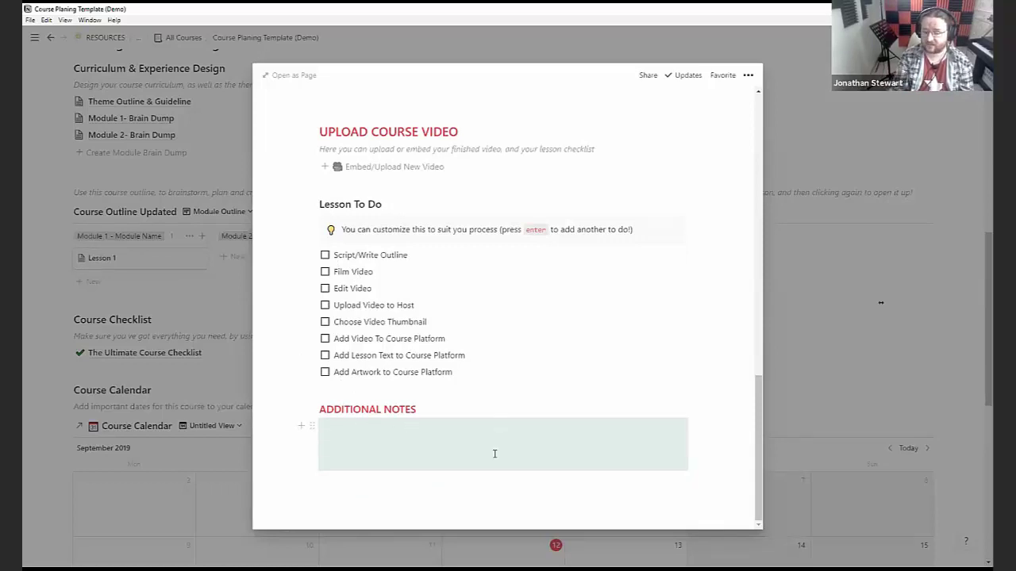
{"action": "left_click", "coordinate": [33, 359]}
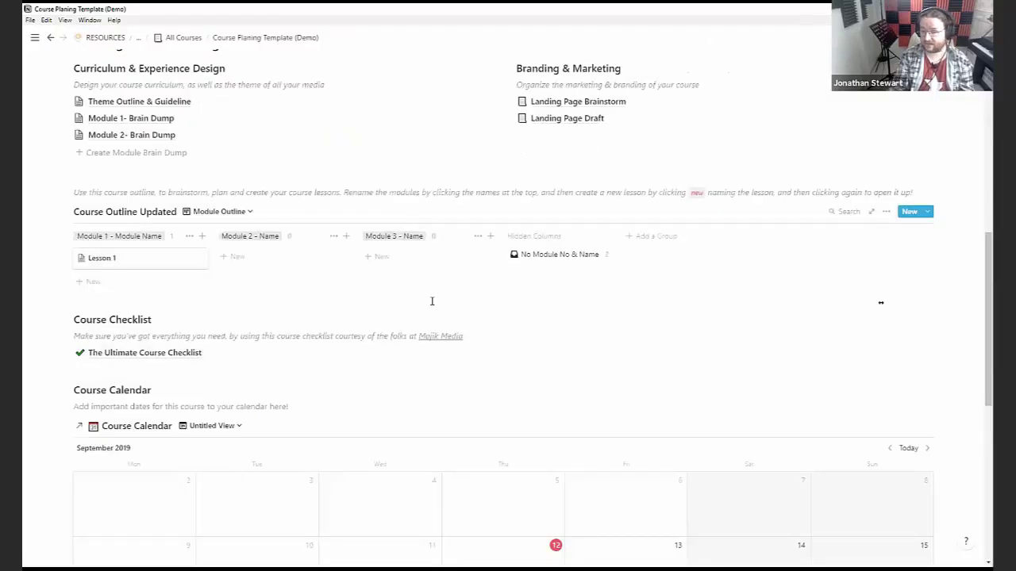
Step: Open The Ultimate Course Checklist and review its items from Curriculum through Branding, Sourcing and Marketing
{"action": "scroll", "coordinate": [431, 302], "scroll_direction": "down", "scroll_amount": 1}
{"action": "scroll", "coordinate": [325, 331], "scroll_direction": "down", "scroll_amount": 1}
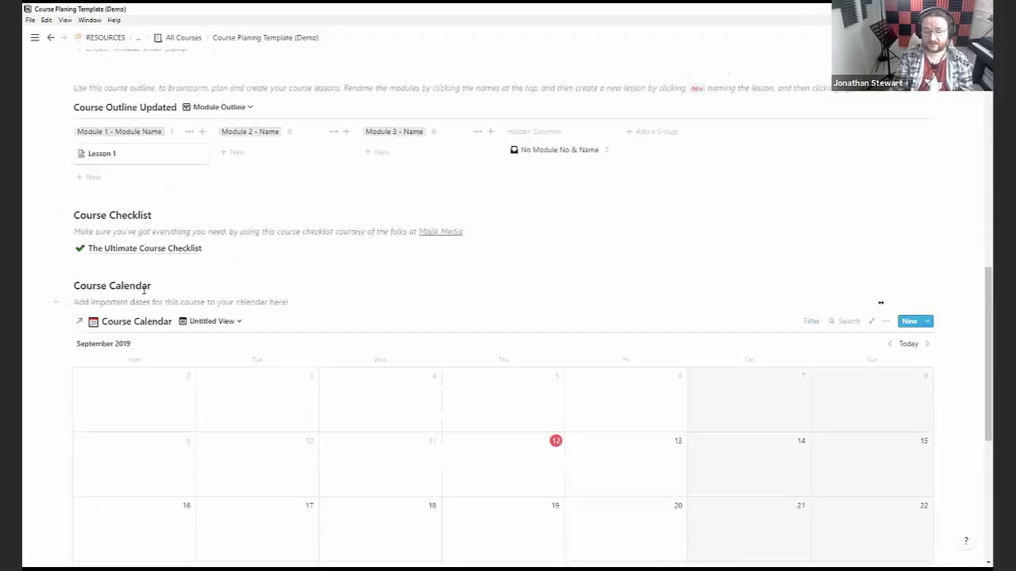
{"action": "left_click", "coordinate": [150, 248]}
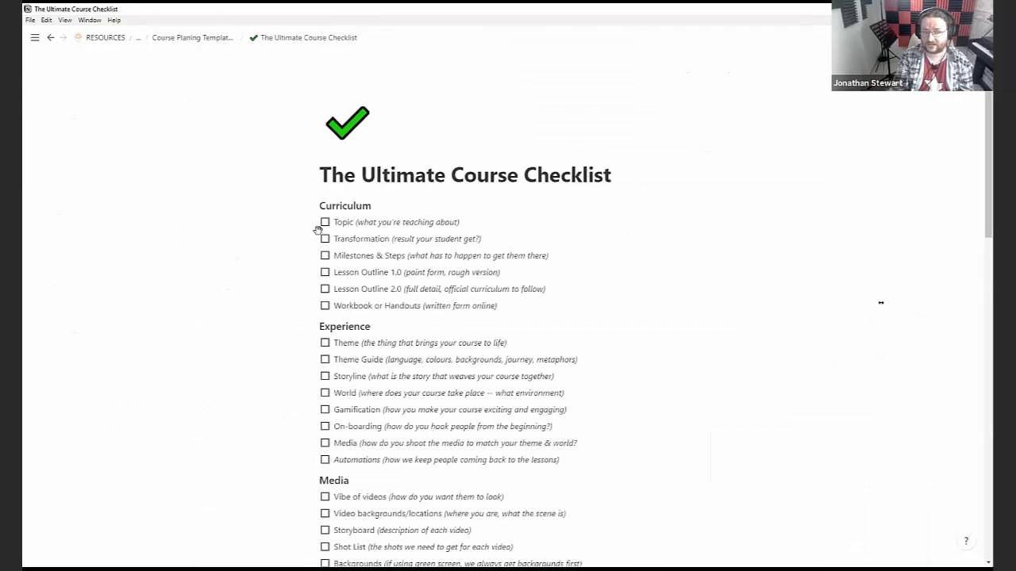
{"action": "scroll", "coordinate": [364, 304], "scroll_direction": "down", "scroll_amount": 3}
{"action": "scroll", "coordinate": [365, 304], "scroll_direction": "up", "scroll_amount": 3}
{"action": "scroll", "coordinate": [369, 325], "scroll_direction": "down", "scroll_amount": 8}
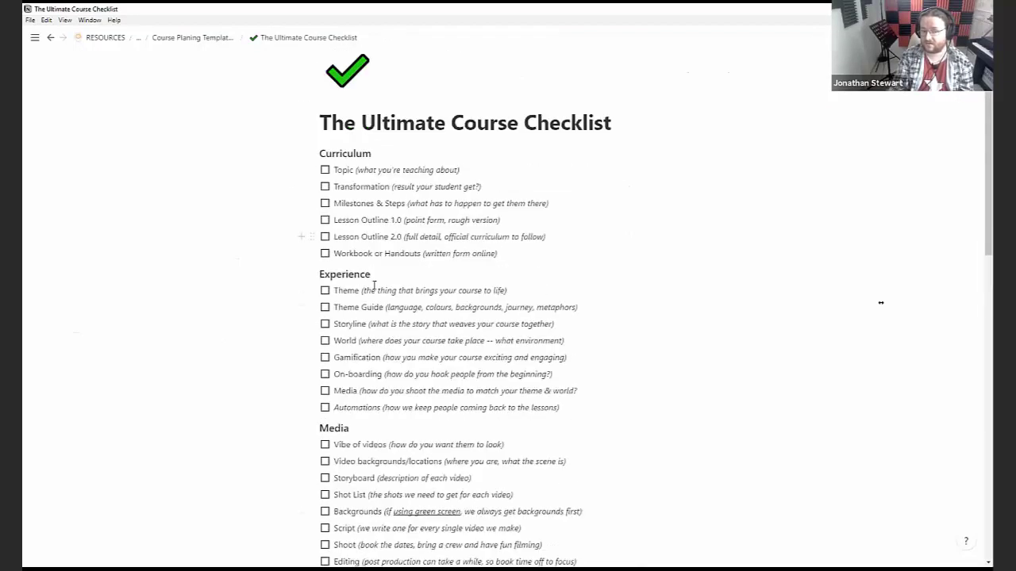
{"action": "scroll", "coordinate": [373, 353], "scroll_direction": "down", "scroll_amount": 9}
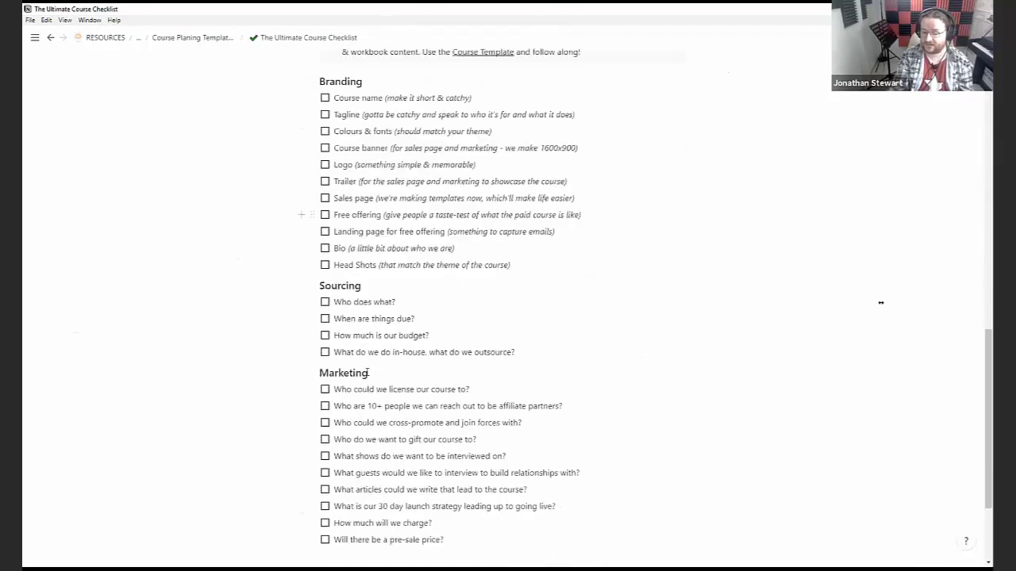
{"action": "scroll", "coordinate": [367, 370], "scroll_direction": "down", "scroll_amount": 1}
{"action": "scroll", "coordinate": [366, 368], "scroll_direction": "up", "scroll_amount": 20}
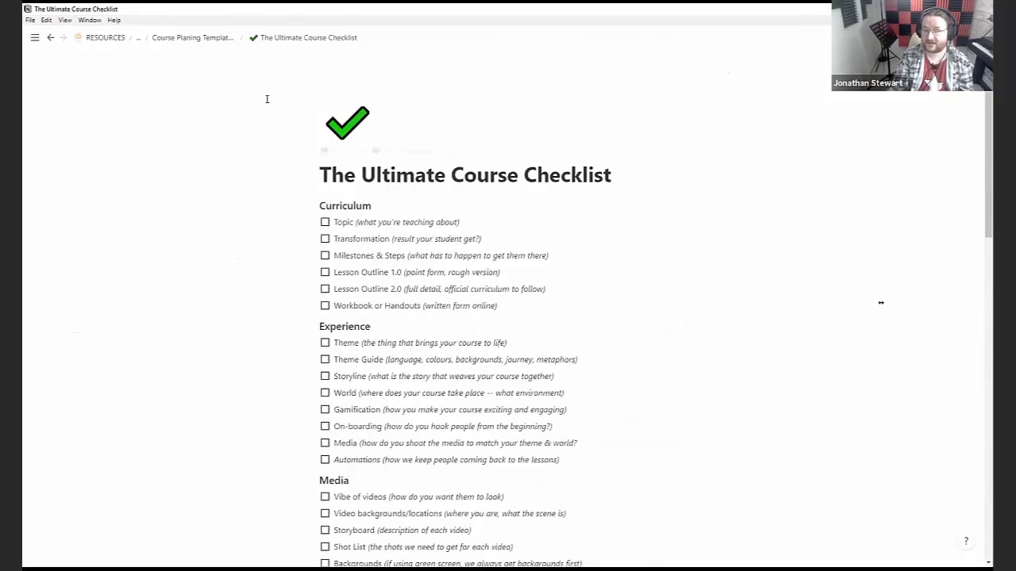
Step: Return to the Course Planing Template (Demo) page and look at its Course Calendar section
{"action": "left_click", "coordinate": [194, 38]}
{"action": "scroll", "coordinate": [294, 386], "scroll_direction": "down", "scroll_amount": 10}
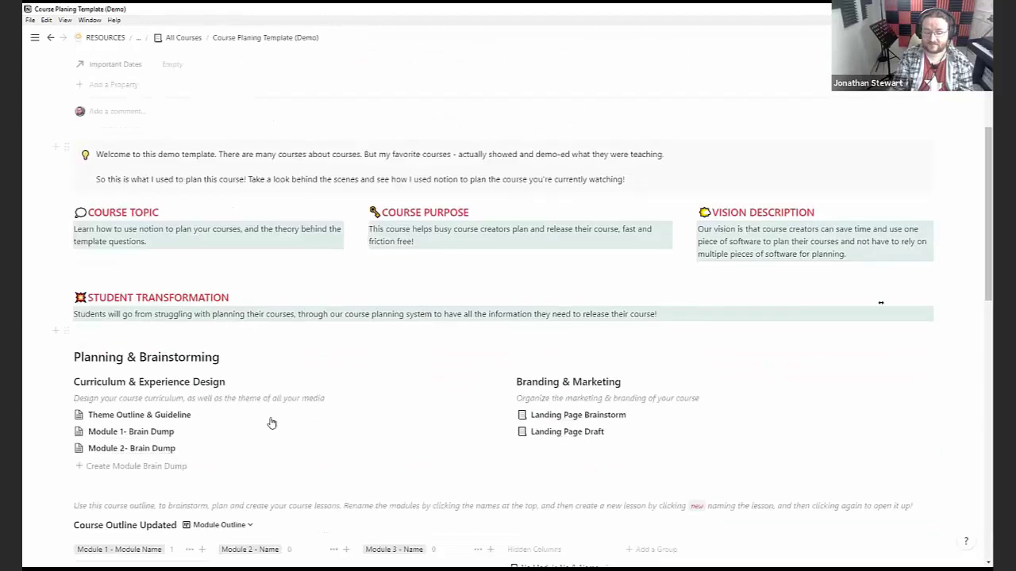
{"action": "scroll", "coordinate": [191, 435], "scroll_direction": "down", "scroll_amount": 3}
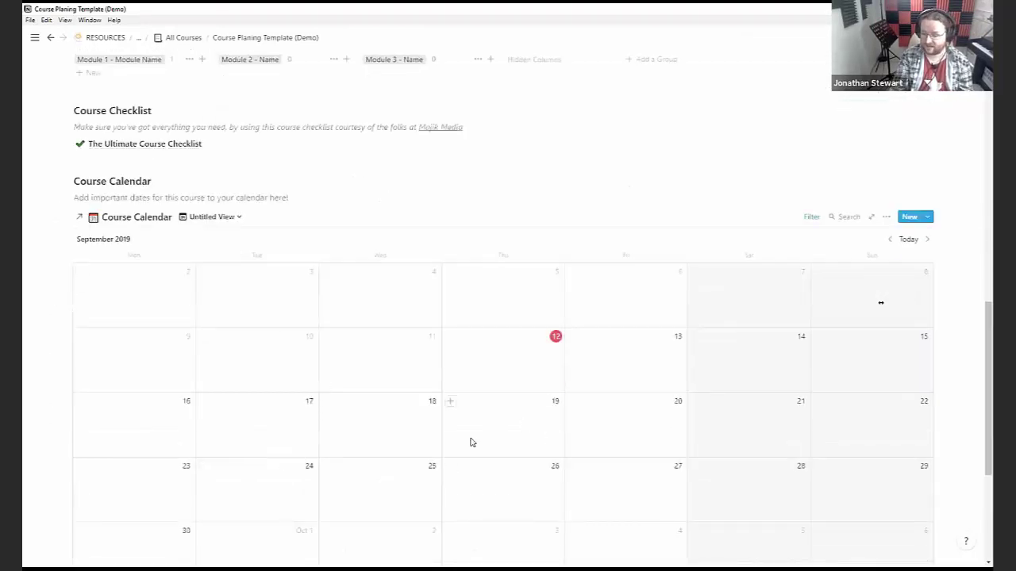
Step: Check the Course Calendar entries offered by the course's Important Dates property without linking any
{"action": "scroll", "coordinate": [270, 381], "scroll_direction": "up", "scroll_amount": 15}
{"action": "scroll", "coordinate": [131, 296], "scroll_direction": "up", "scroll_amount": 3}
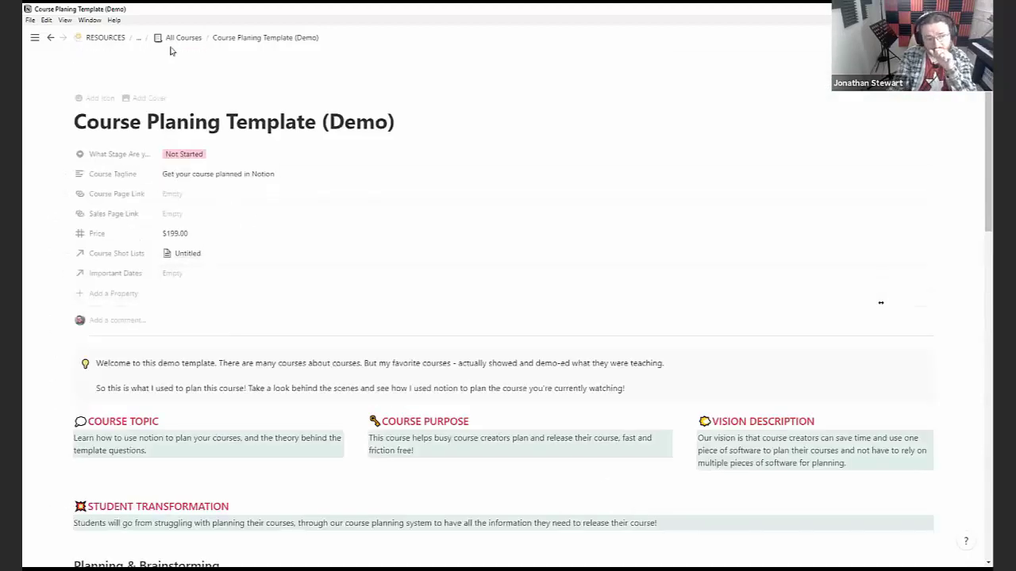
{"action": "left_click", "coordinate": [174, 273]}
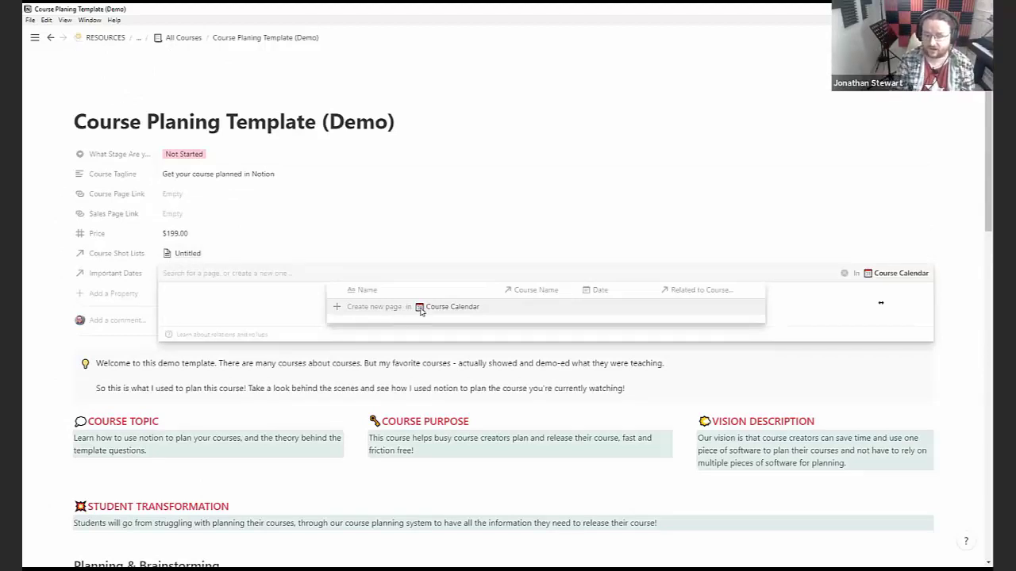
{"action": "left_click", "coordinate": [36, 358]}
Step: Review the demo course page from Planning & Brainstorming and the course outline down to the end of the Course Calendar
{"action": "scroll", "coordinate": [102, 409], "scroll_direction": "down", "scroll_amount": 3}
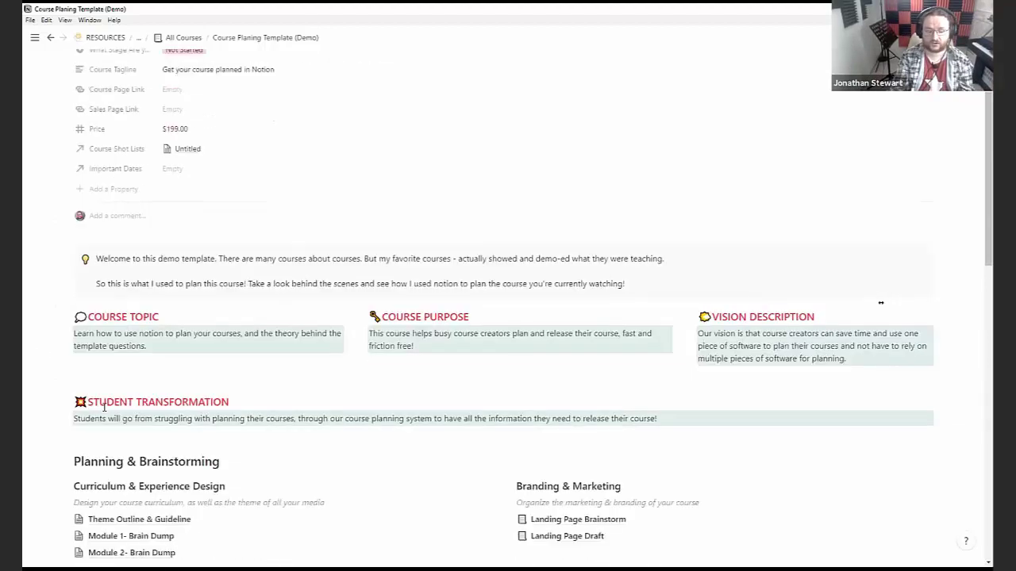
{"action": "scroll", "coordinate": [102, 409], "scroll_direction": "down", "scroll_amount": 10}
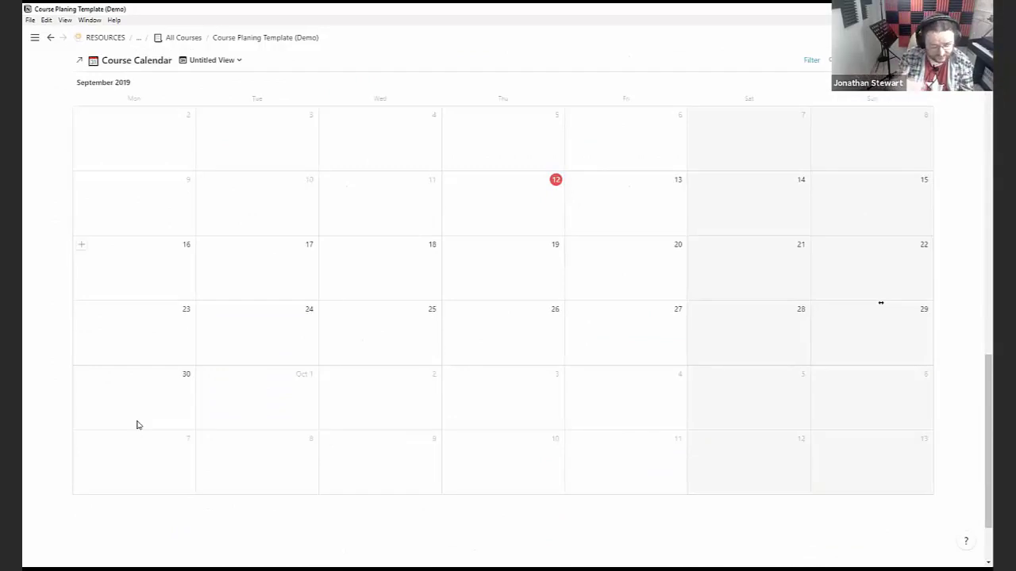
{"action": "scroll", "coordinate": [138, 416], "scroll_direction": "down", "scroll_amount": 1}
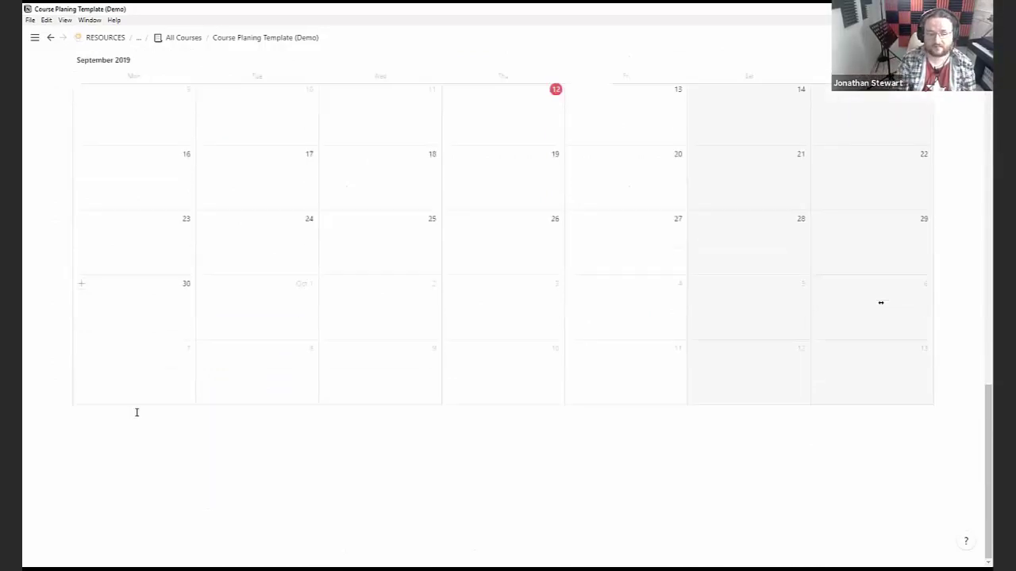
{"action": "scroll", "coordinate": [309, 373], "scroll_direction": "up", "scroll_amount": 5}
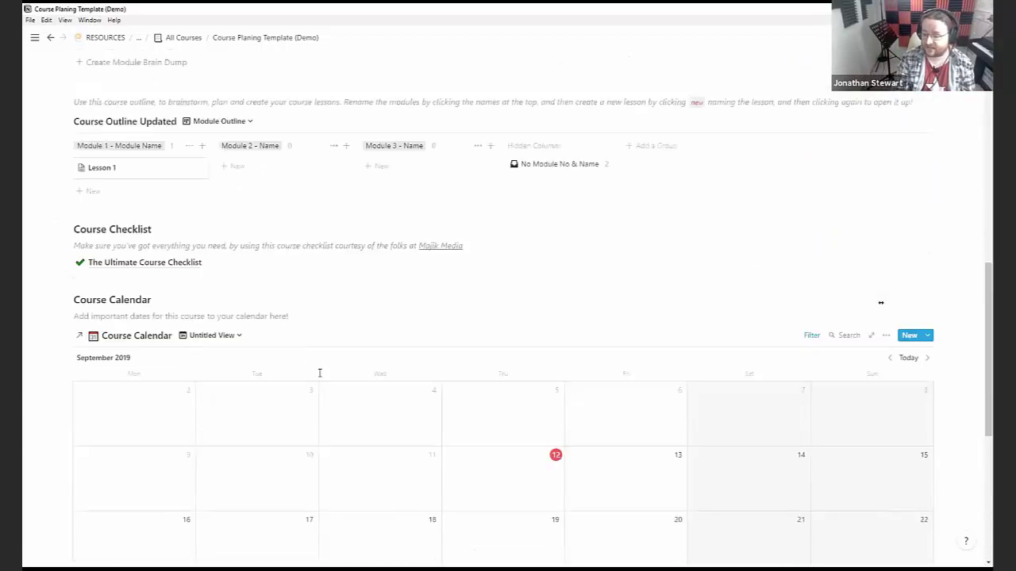
{"action": "scroll", "coordinate": [309, 369], "scroll_direction": "down", "scroll_amount": 1}
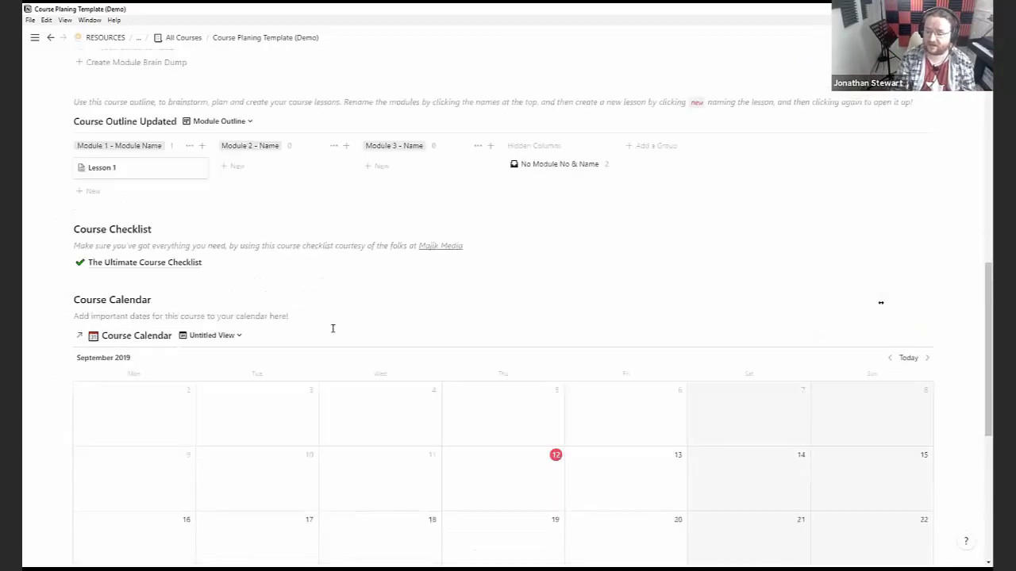
{"action": "scroll", "coordinate": [317, 278], "scroll_direction": "up", "scroll_amount": 2}
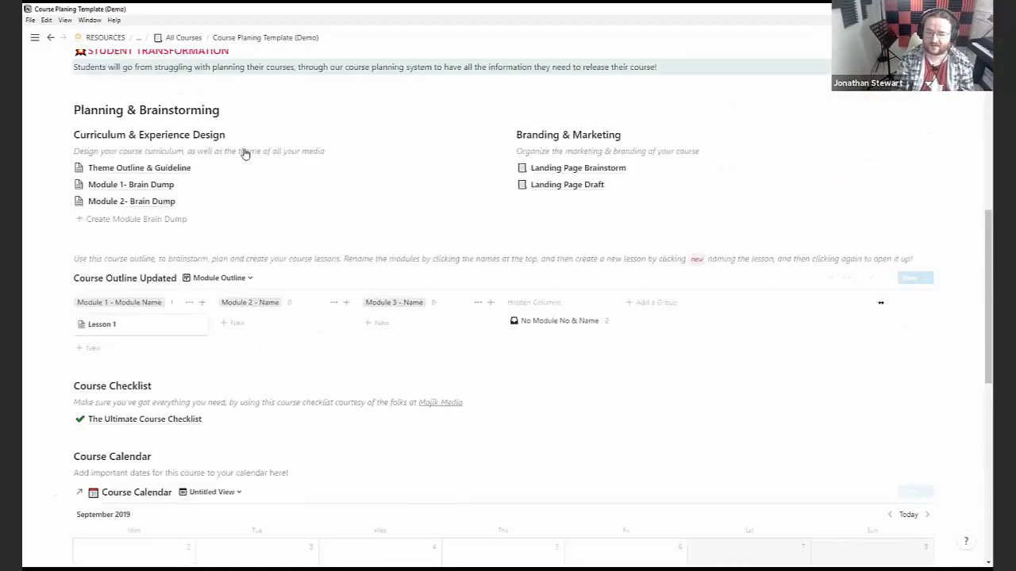
Step: Go back to the main Course Template page and briefly preview the Course Planing Template (Demo) card
{"action": "left_click", "coordinate": [183, 37]}
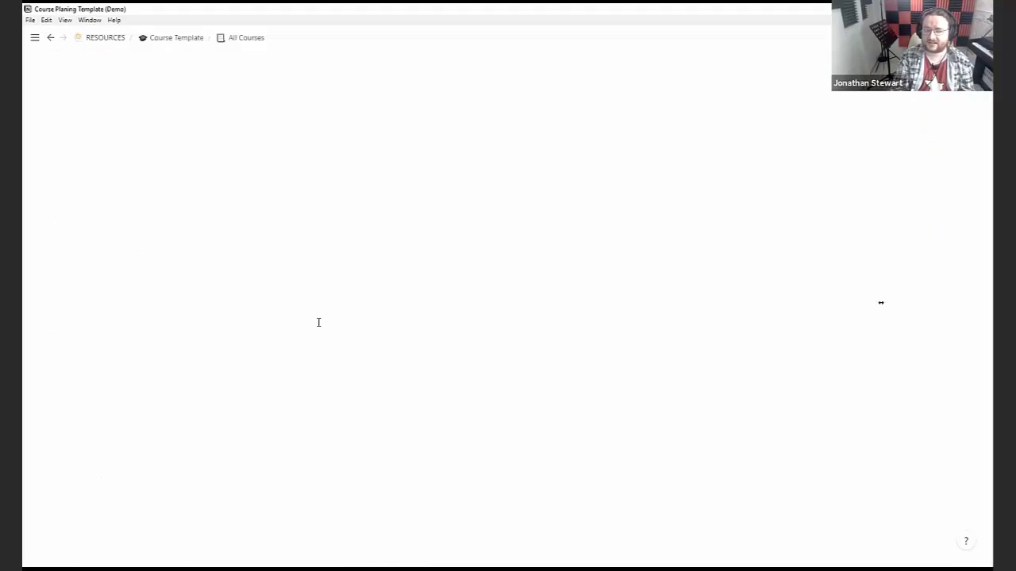
{"action": "left_click", "coordinate": [166, 39]}
{"action": "scroll", "coordinate": [220, 412], "scroll_direction": "down", "scroll_amount": 2}
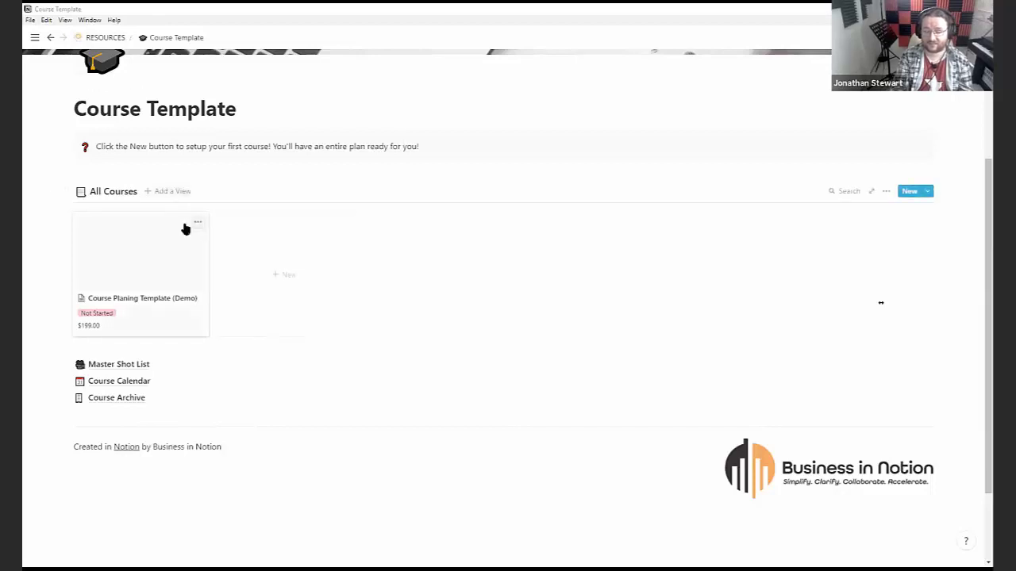
{"action": "left_click", "coordinate": [138, 250]}
{"action": "scroll", "coordinate": [354, 398], "scroll_direction": "down", "scroll_amount": 5}
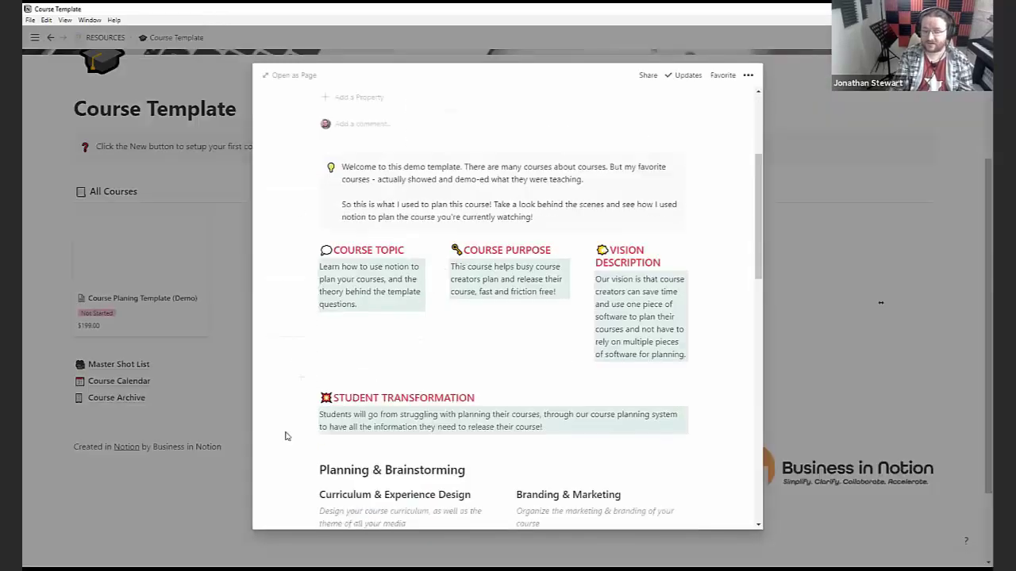
{"action": "left_click", "coordinate": [143, 454]}
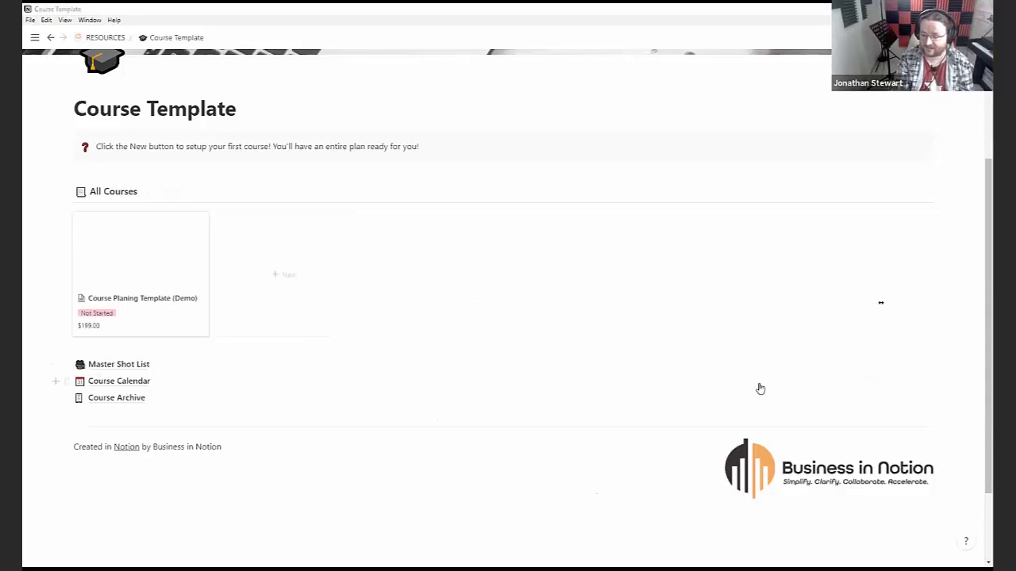
Step: Open the Course Planing Template (Demo) card and look at the Lesson 1 page from its course outline
{"action": "mouse_move", "coordinate": [411, 326]}
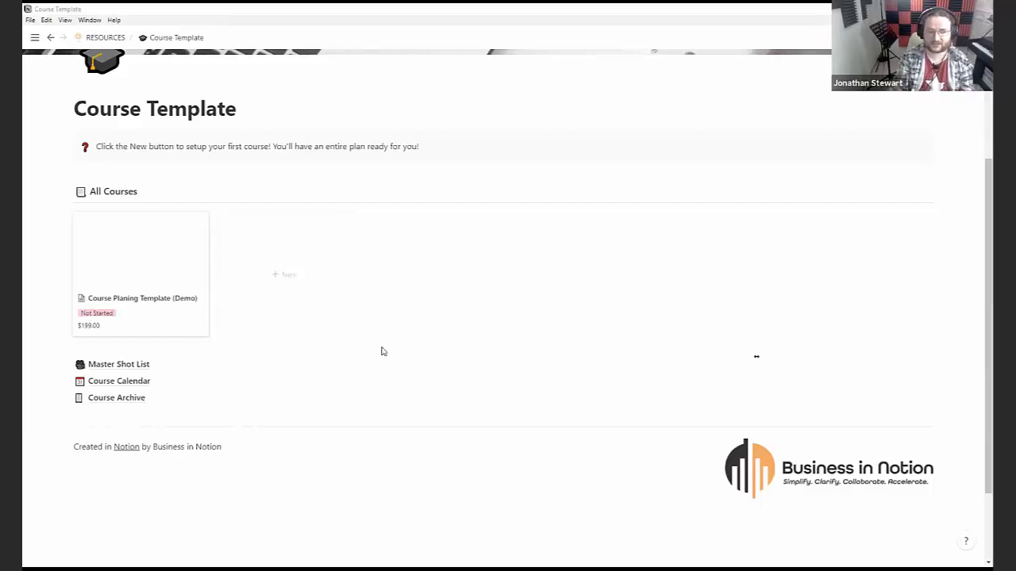
{"action": "left_click", "coordinate": [133, 262]}
{"action": "scroll", "coordinate": [342, 337], "scroll_direction": "down", "scroll_amount": 10}
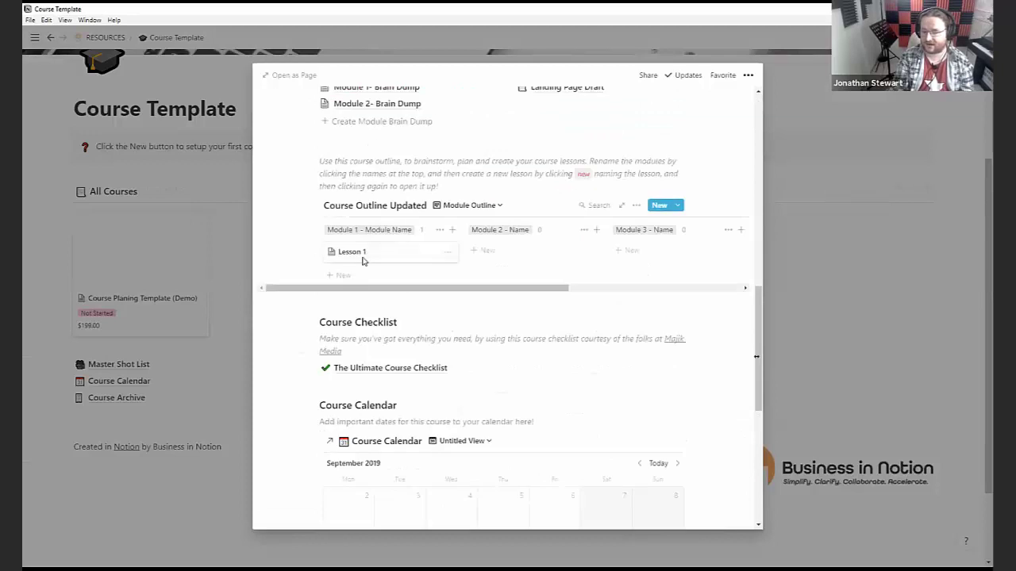
{"action": "left_click", "coordinate": [366, 254]}
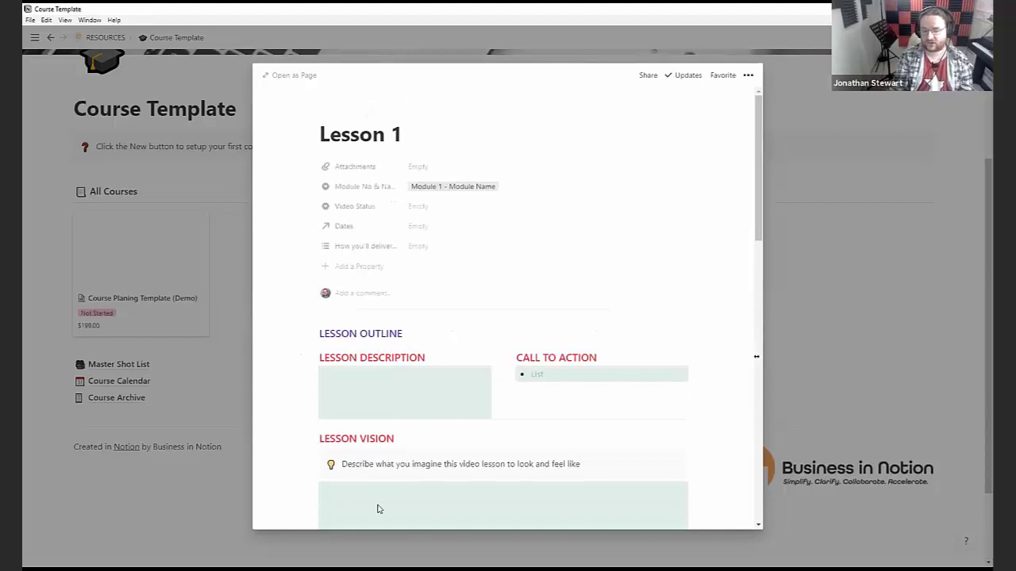
{"action": "key", "text": "Escape"}
{"action": "key", "text": "ctrl+f"}
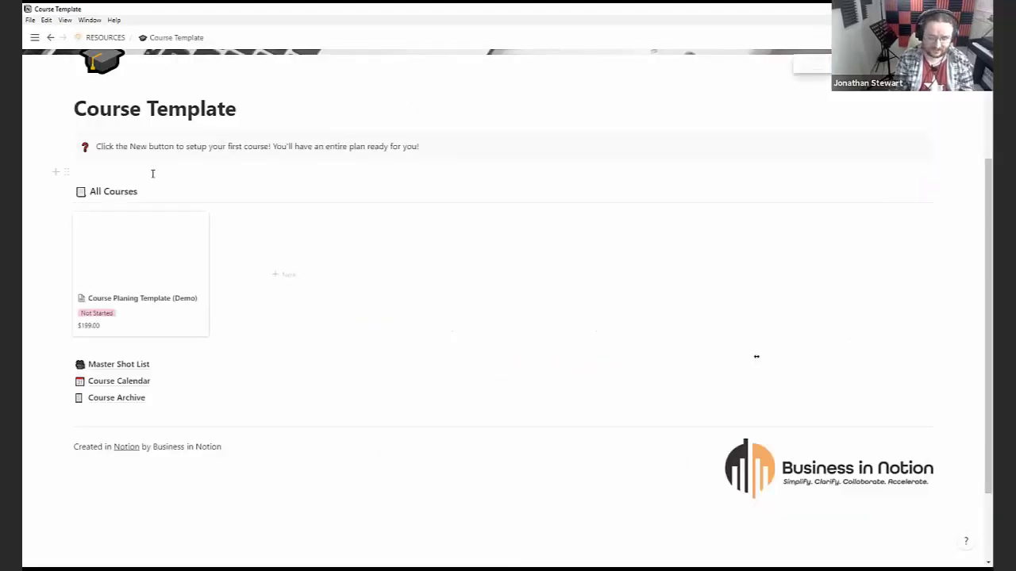
{"action": "type", "text": "bui"}
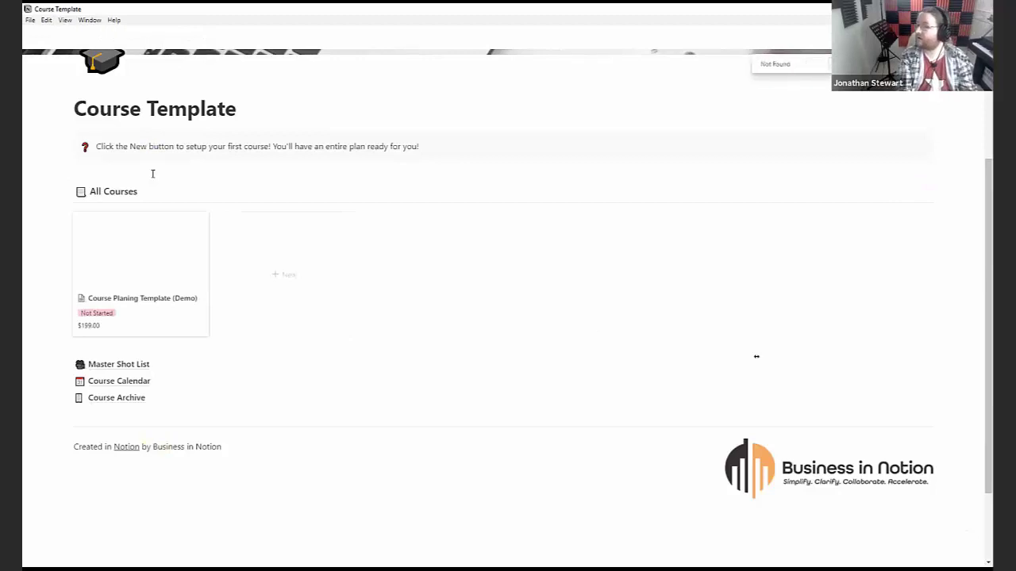
{"action": "key", "text": "Escape"}
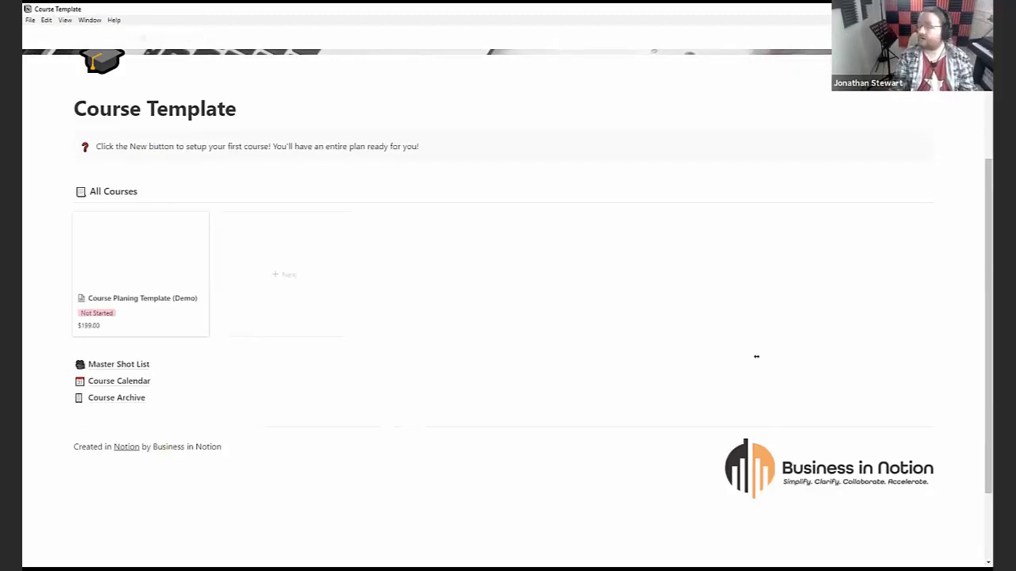
Step: Search the workspace for "Song Strummer", open the Active Courses page of that name and look at its Course Outline
{"action": "left_click", "coordinate": [41, 37]}
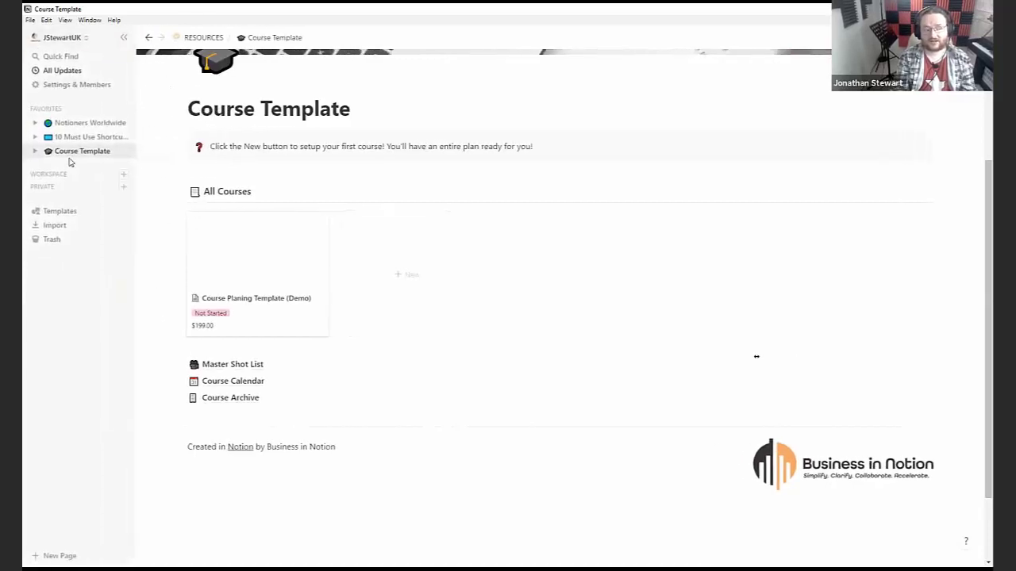
{"action": "left_click", "coordinate": [50, 55]}
{"action": "type", "text": "Song Strummer"}
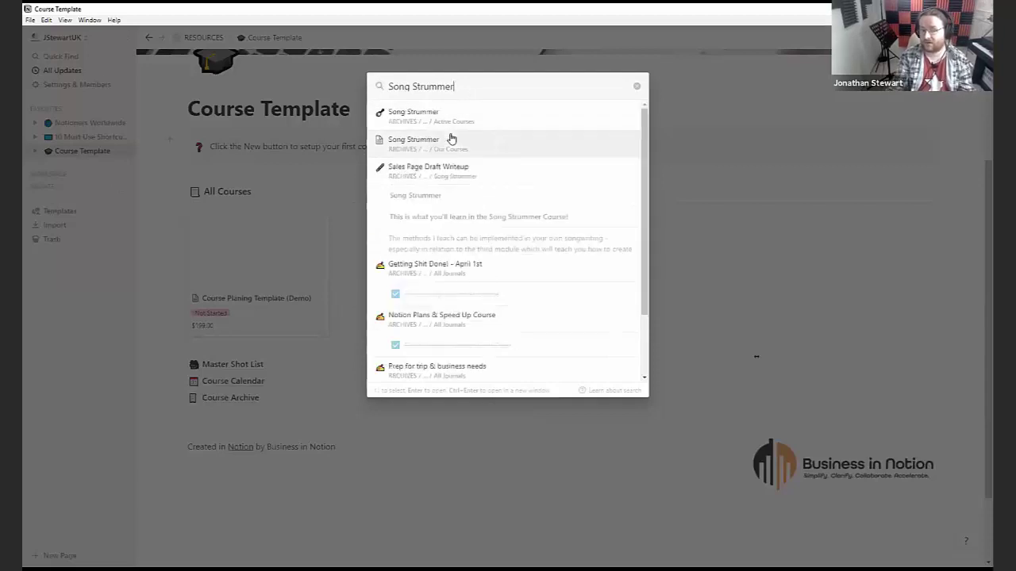
{"action": "left_click", "coordinate": [432, 124]}
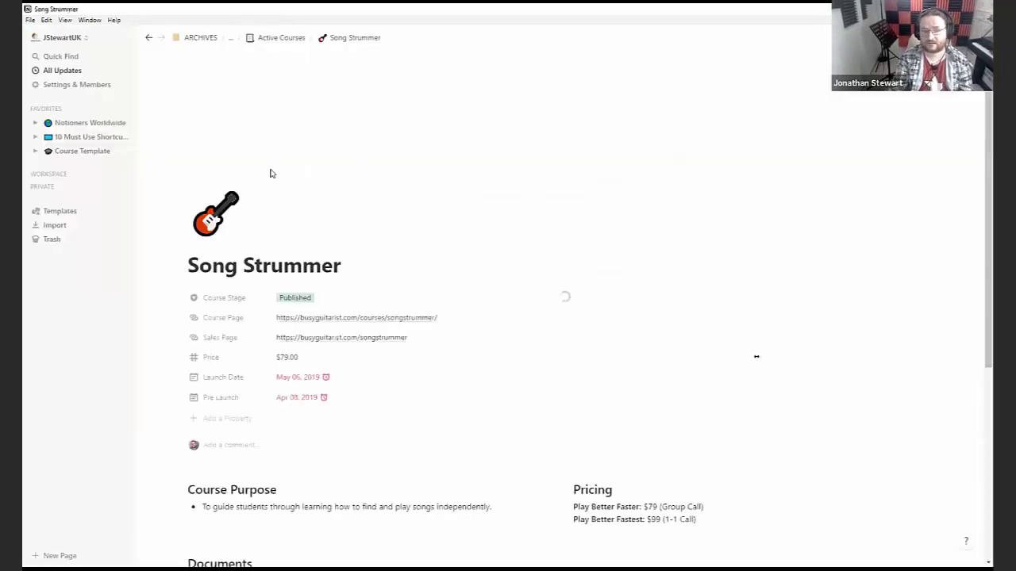
{"action": "scroll", "coordinate": [310, 421], "scroll_direction": "down", "scroll_amount": 4}
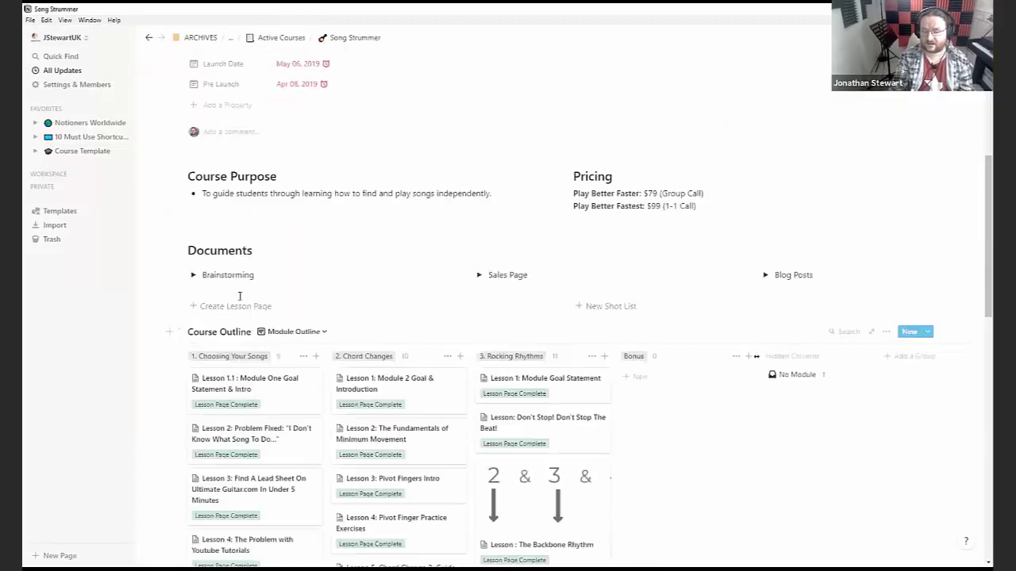
{"action": "scroll", "coordinate": [310, 379], "scroll_direction": "down", "scroll_amount": 3}
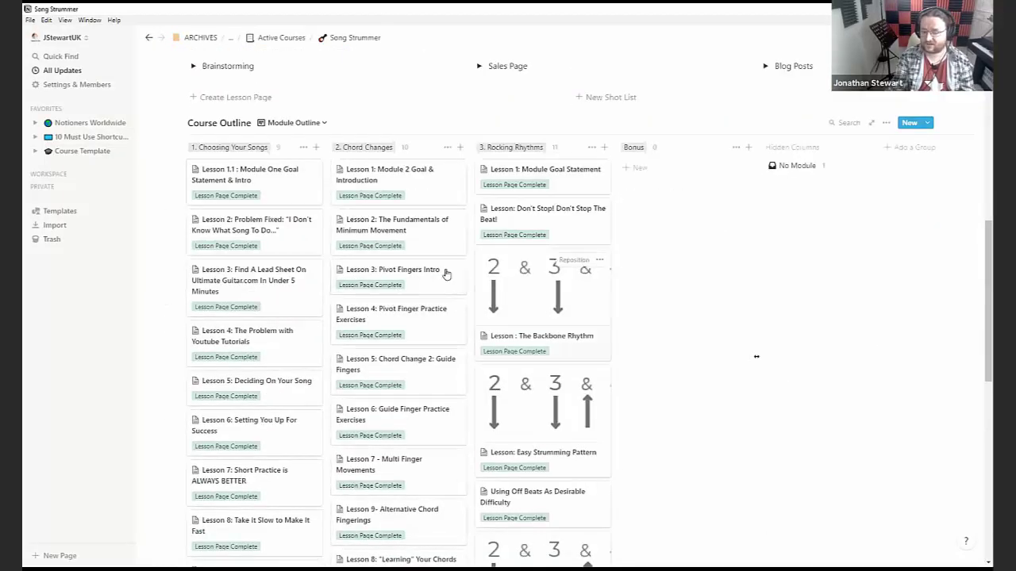
Step: Open Lesson 1.1 of the Choosing Your Songs module as a full page and review its properties, course video and to-do list
{"action": "left_click", "coordinate": [252, 187]}
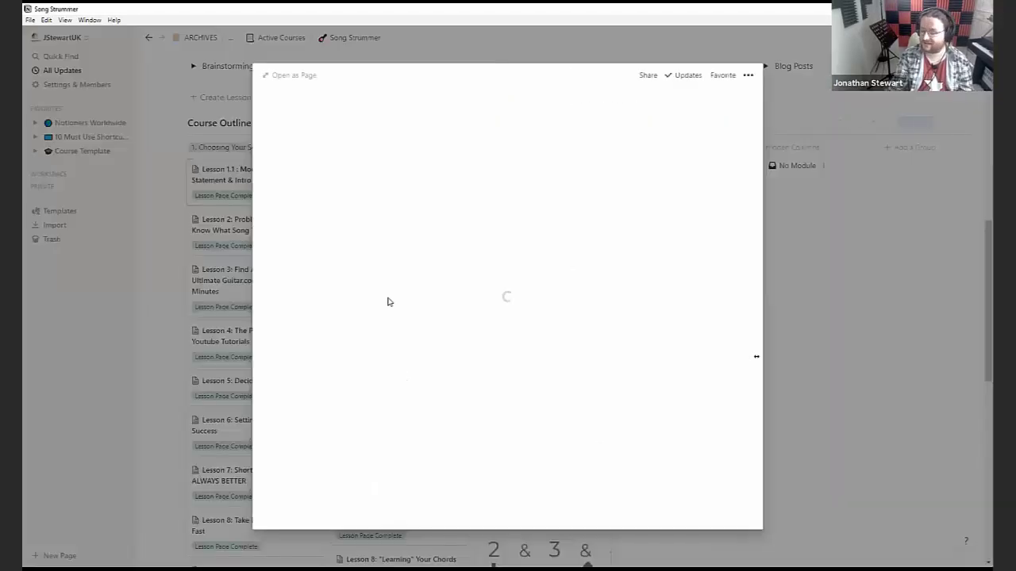
{"action": "left_click", "coordinate": [274, 74]}
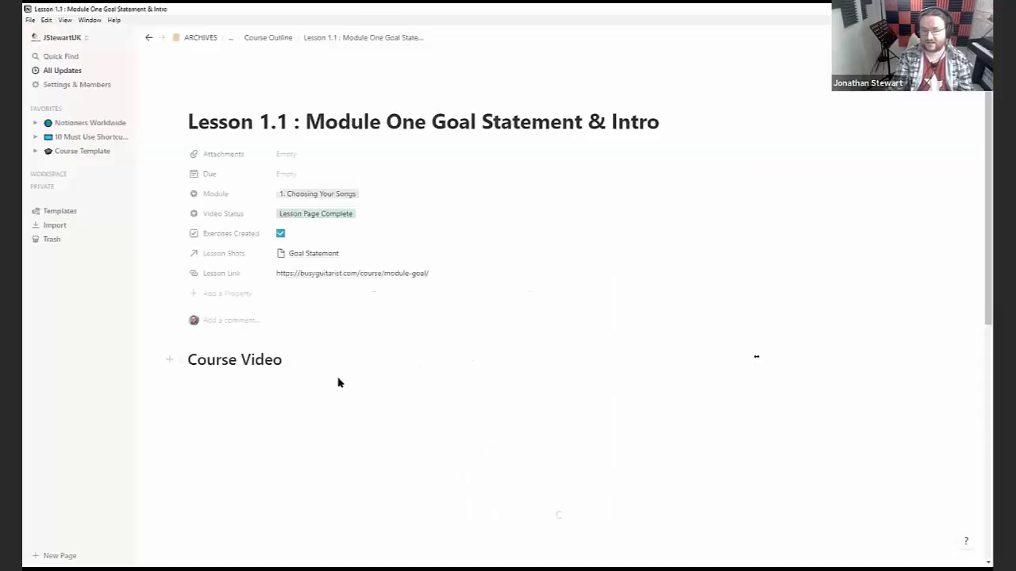
{"action": "scroll", "coordinate": [338, 383], "scroll_direction": "down", "scroll_amount": 4}
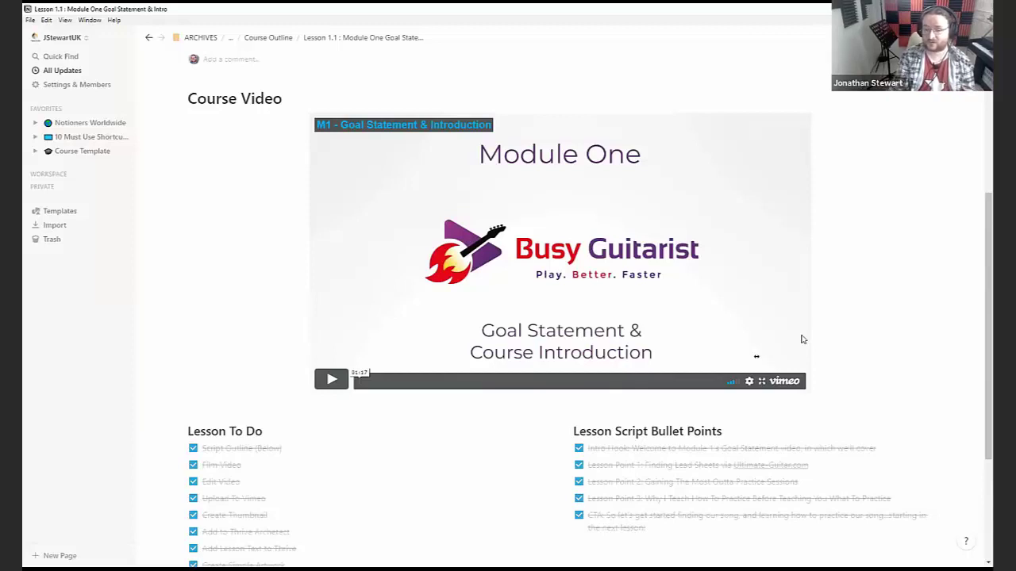
{"action": "scroll", "coordinate": [453, 323], "scroll_direction": "up", "scroll_amount": 1}
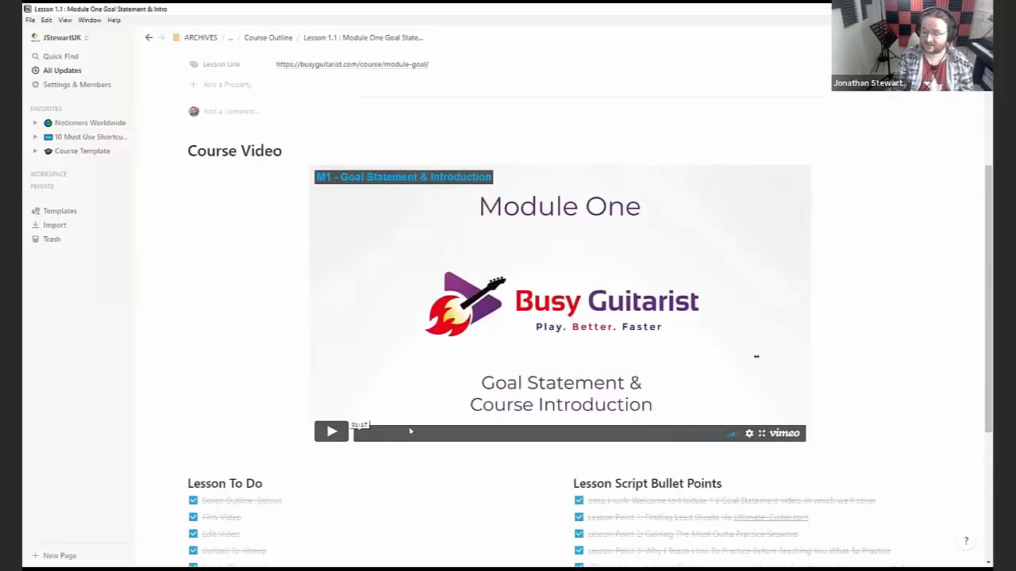
{"action": "scroll", "coordinate": [410, 431], "scroll_direction": "up", "scroll_amount": 3}
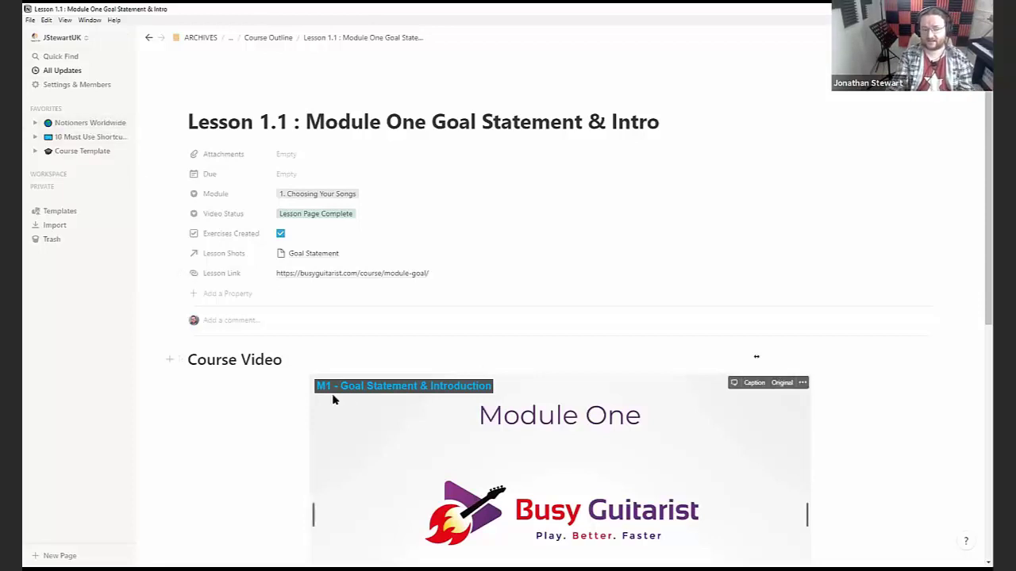
Step: Go back from the Song Strummer lesson to the main Course Template page
{"action": "key", "text": "ctrl+["}
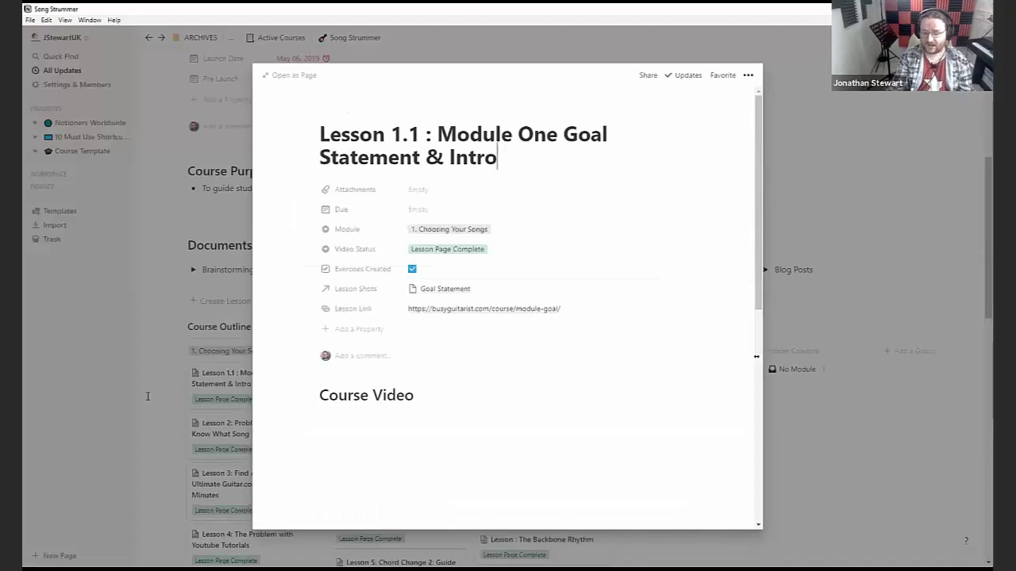
{"action": "key", "text": "ctrl+["}
{"action": "key", "text": "ctrl+["}
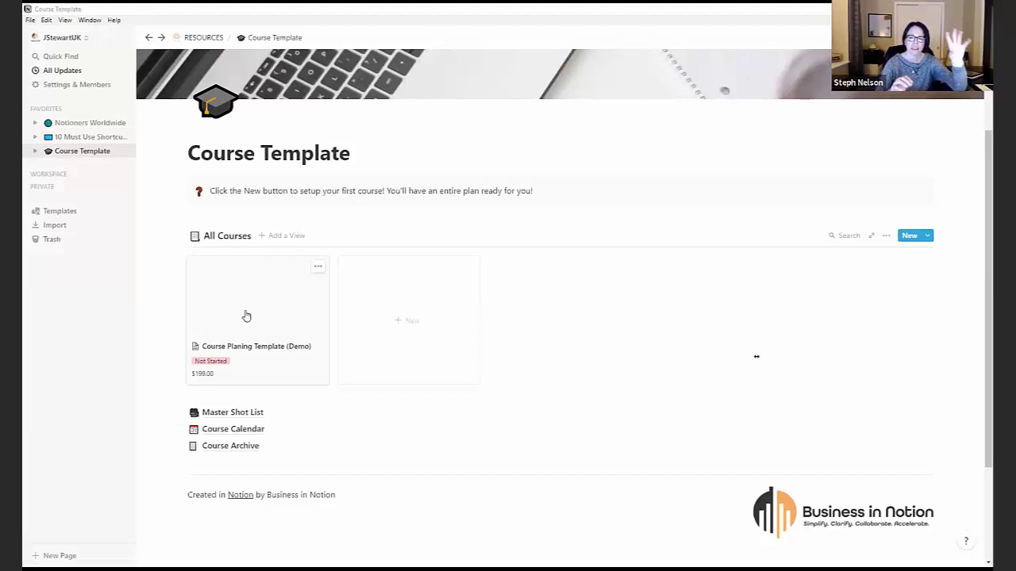
Step: Open the Course Planing Template (Demo) as a full page and look at its planning and course outline sections
{"action": "left_click", "coordinate": [307, 378]}
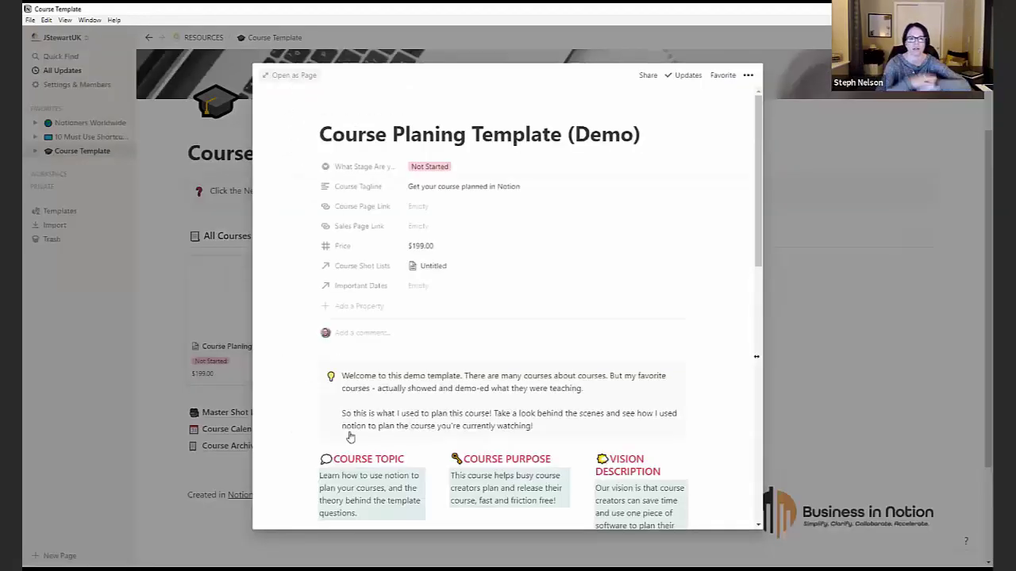
{"action": "scroll", "coordinate": [333, 440], "scroll_direction": "down", "scroll_amount": 5}
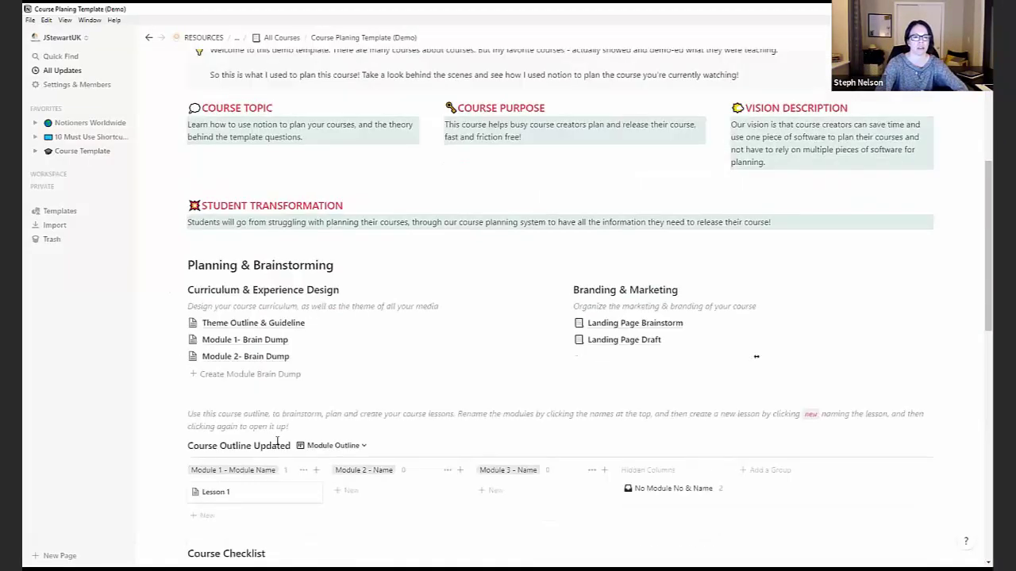
{"action": "scroll", "coordinate": [277, 442], "scroll_direction": "down", "scroll_amount": 2}
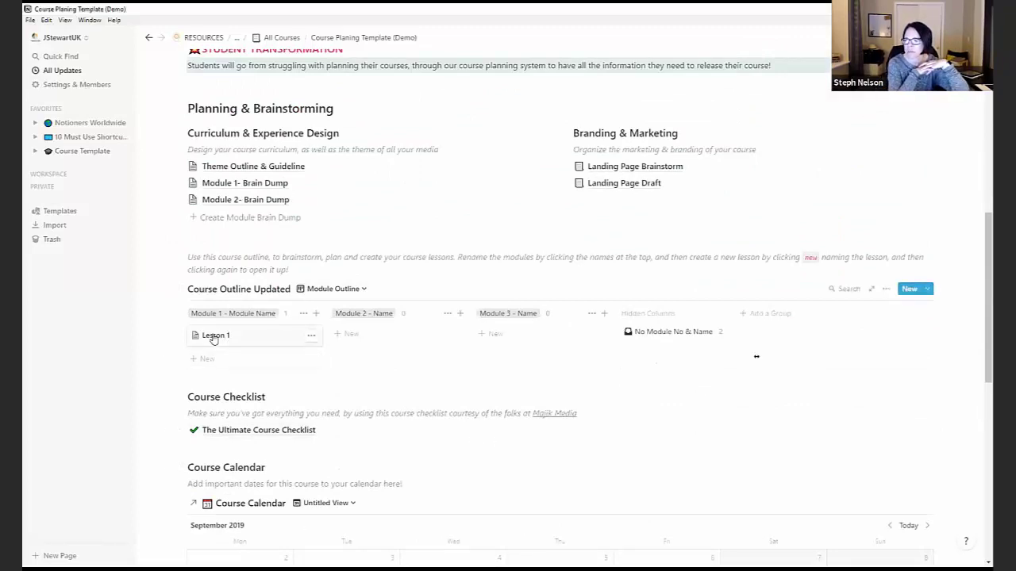
Step: Check the views available for the Course Outline Updated database without switching from Module Outline
{"action": "left_click", "coordinate": [325, 290]}
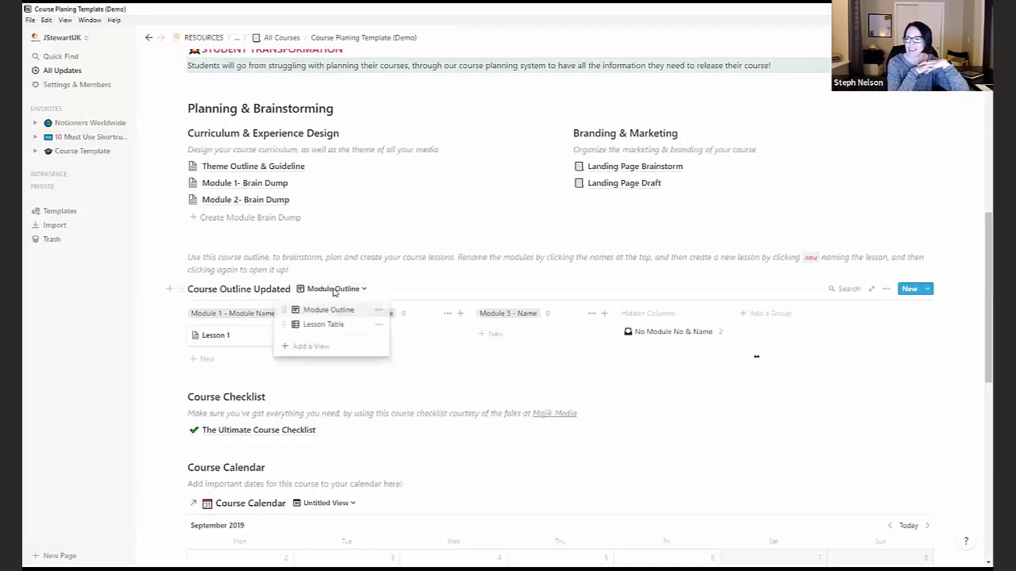
{"action": "left_click", "coordinate": [323, 292]}
{"action": "left_click", "coordinate": [323, 293]}
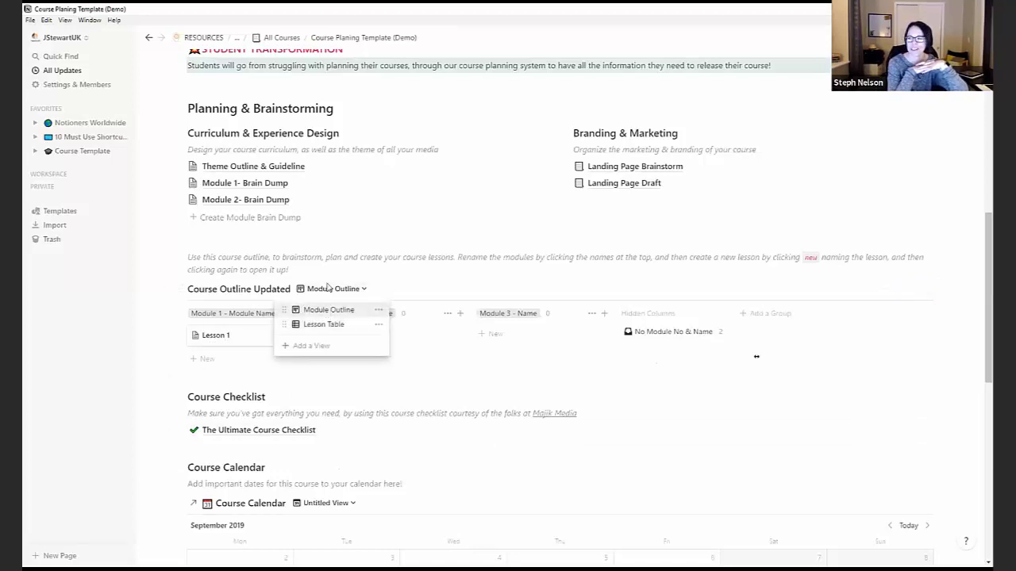
{"action": "left_click", "coordinate": [306, 258]}
{"action": "triple_click", "coordinate": [276, 269]}
{"action": "left_click", "coordinate": [300, 272]}
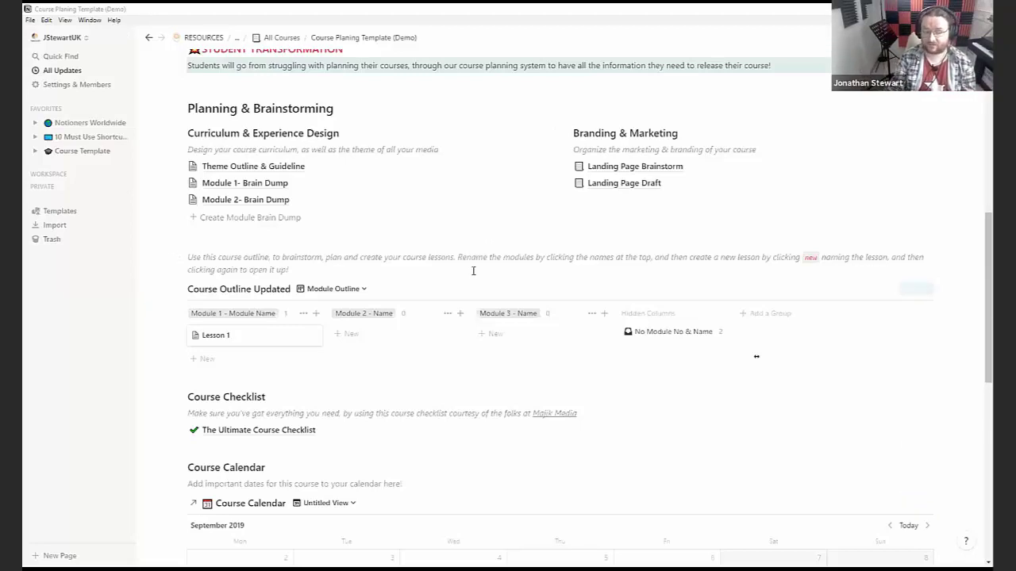
Step: Review the demo page's course description and properties, and return to the main Course Template page
{"action": "scroll", "coordinate": [473, 270], "scroll_direction": "up", "scroll_amount": 5}
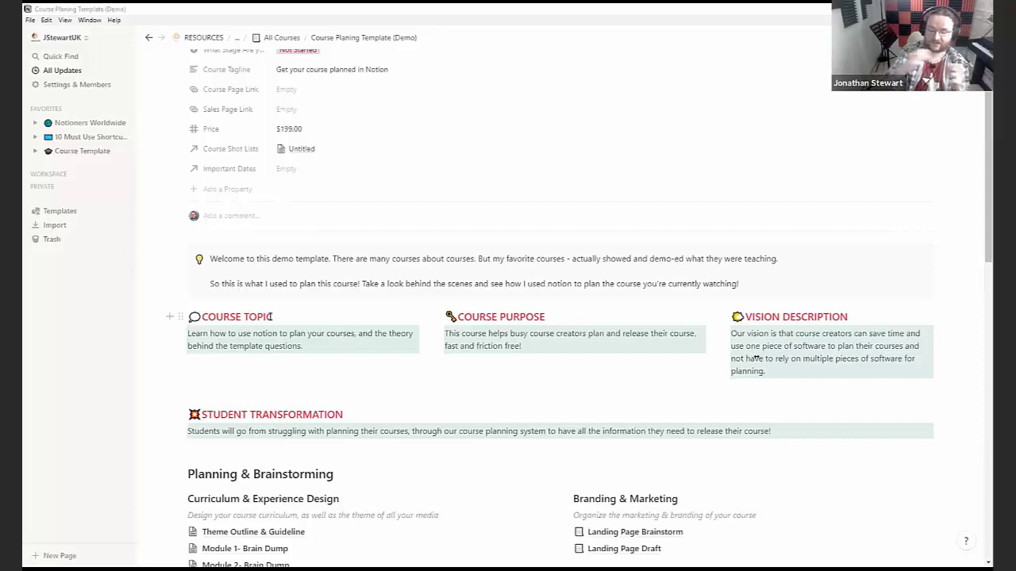
{"action": "scroll", "coordinate": [282, 357], "scroll_direction": "up", "scroll_amount": 2}
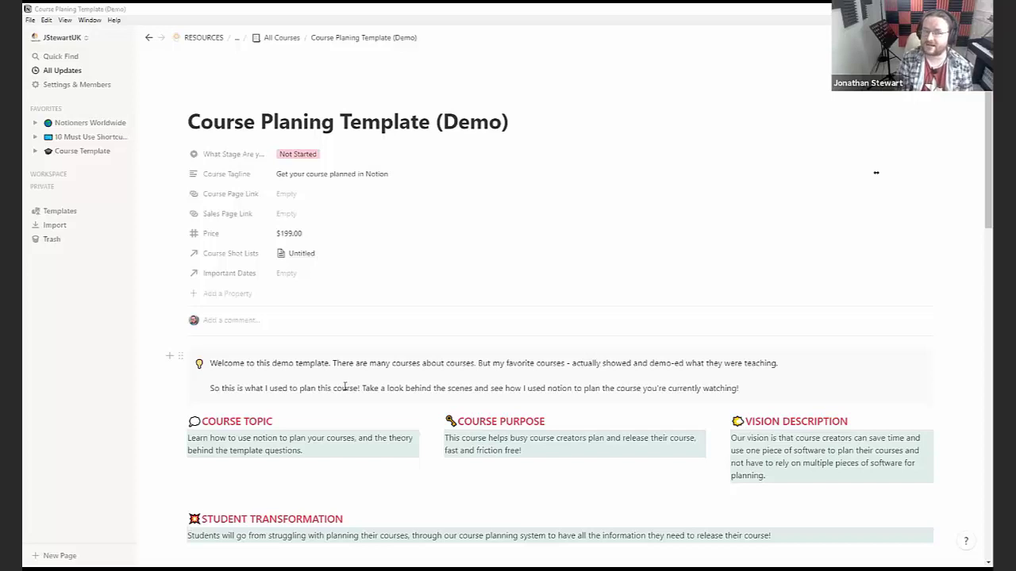
{"action": "left_click", "coordinate": [264, 42]}
{"action": "left_click", "coordinate": [262, 46]}
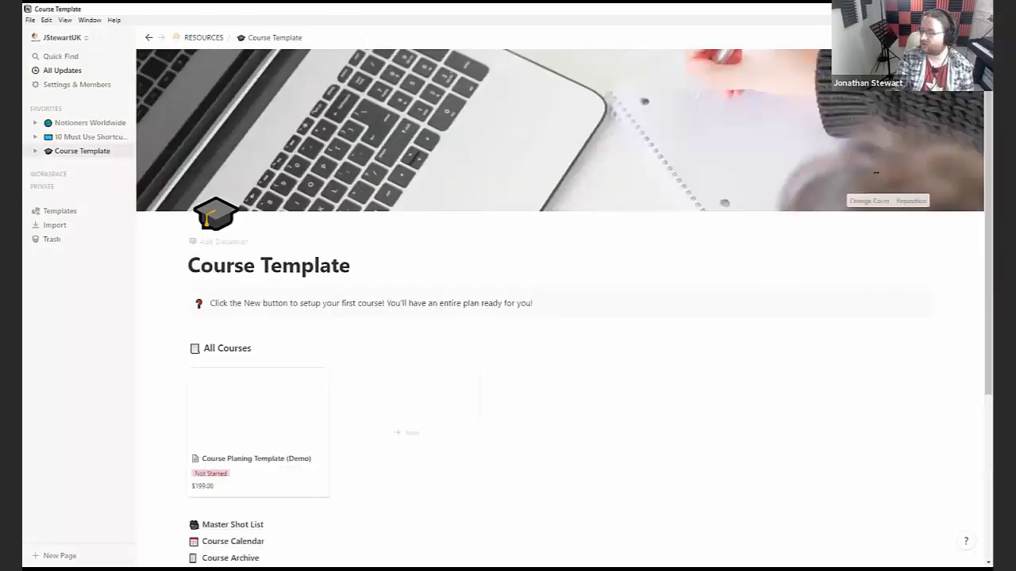
Step: Check the templates offered for new entries in the All Courses database without creating one
{"action": "scroll", "coordinate": [607, 176], "scroll_direction": "down", "scroll_amount": 3}
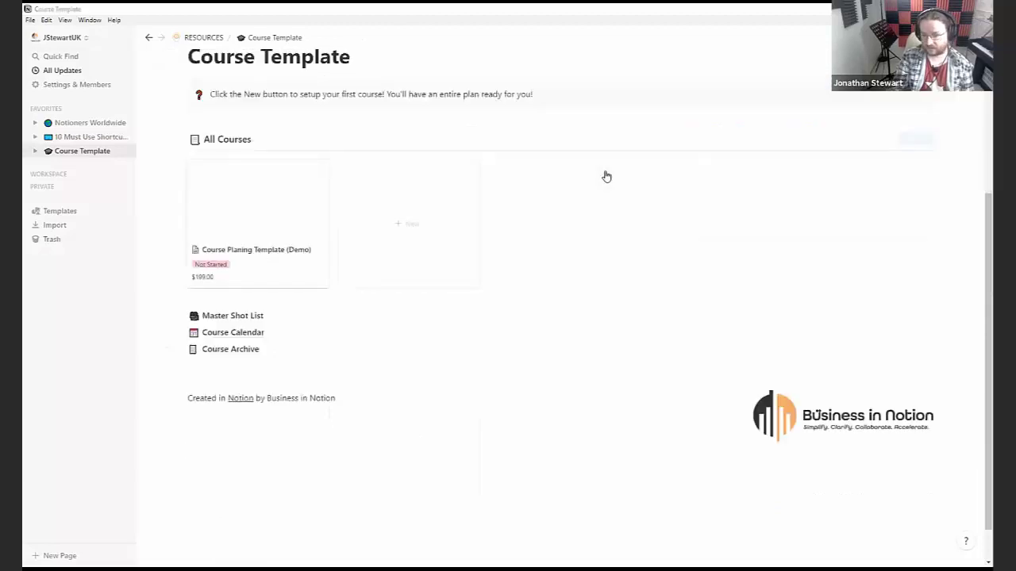
{"action": "scroll", "coordinate": [904, 249], "scroll_direction": "up", "scroll_amount": 2}
{"action": "left_click", "coordinate": [927, 247]}
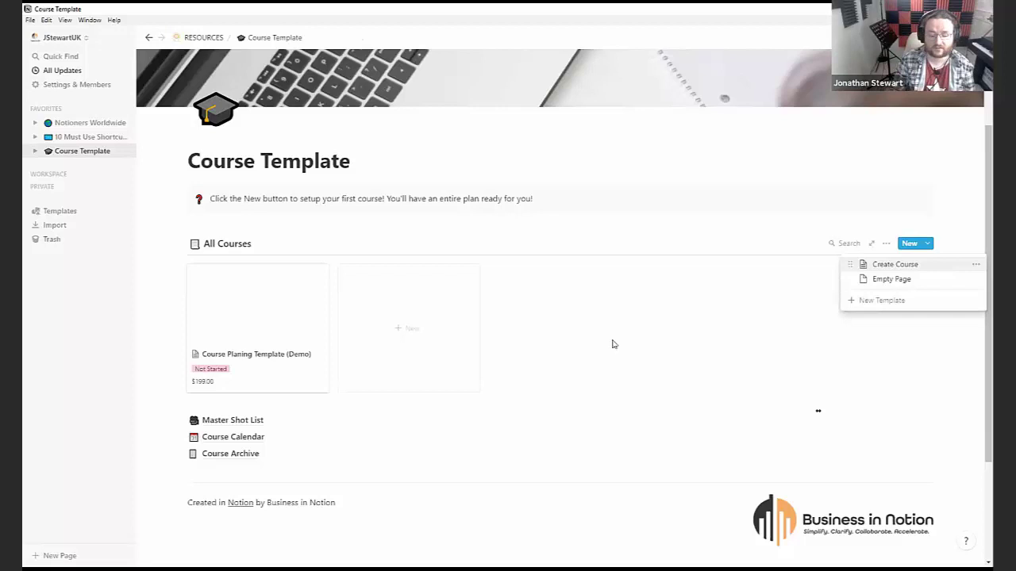
{"action": "left_click", "coordinate": [218, 321]}
Step: Preview the demo course card down to its Planning & Brainstorming section and close the preview
{"action": "left_click", "coordinate": [270, 360]}
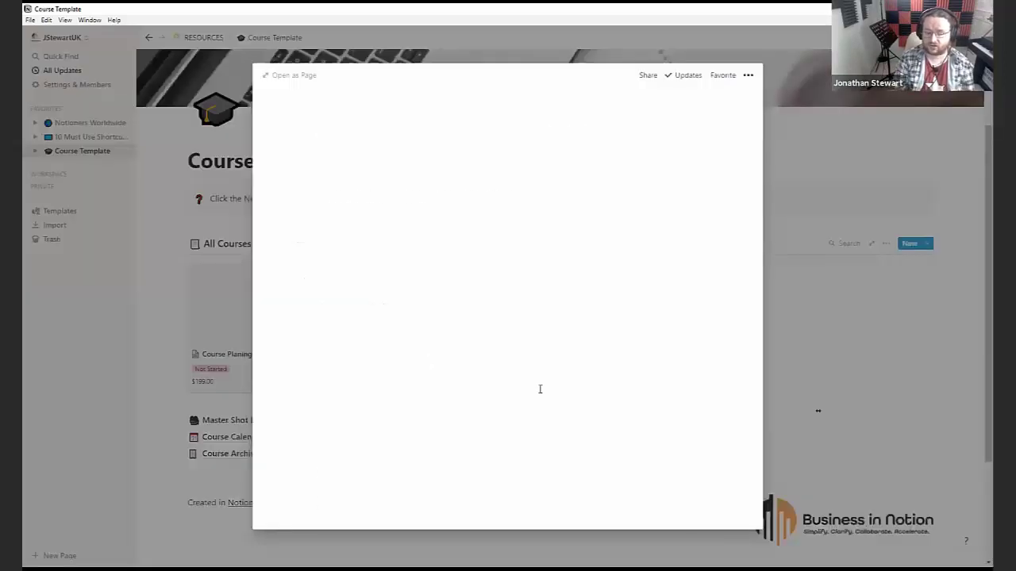
{"action": "scroll", "coordinate": [468, 390], "scroll_direction": "down", "scroll_amount": 5}
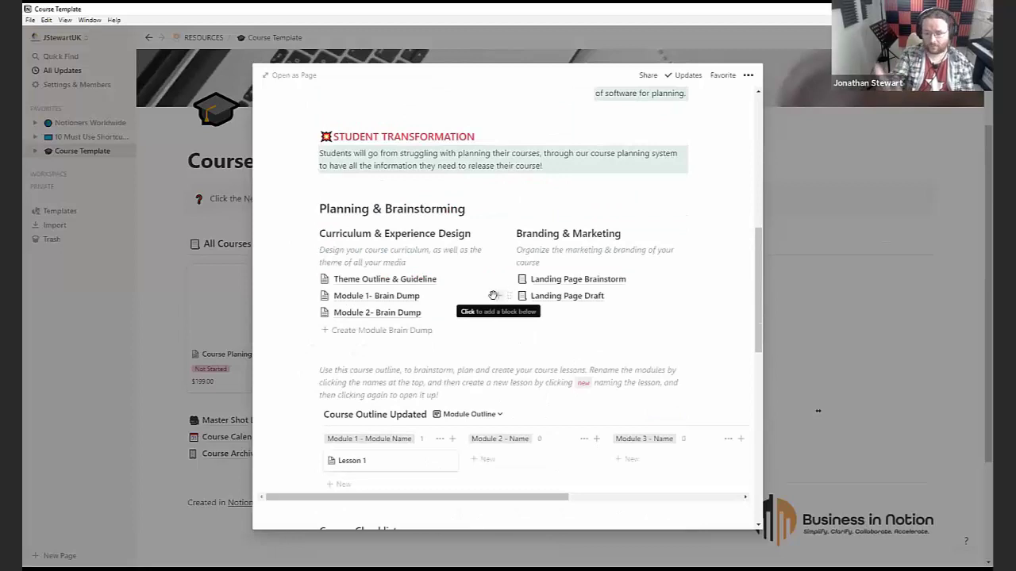
{"action": "left_click", "coordinate": [111, 398]}
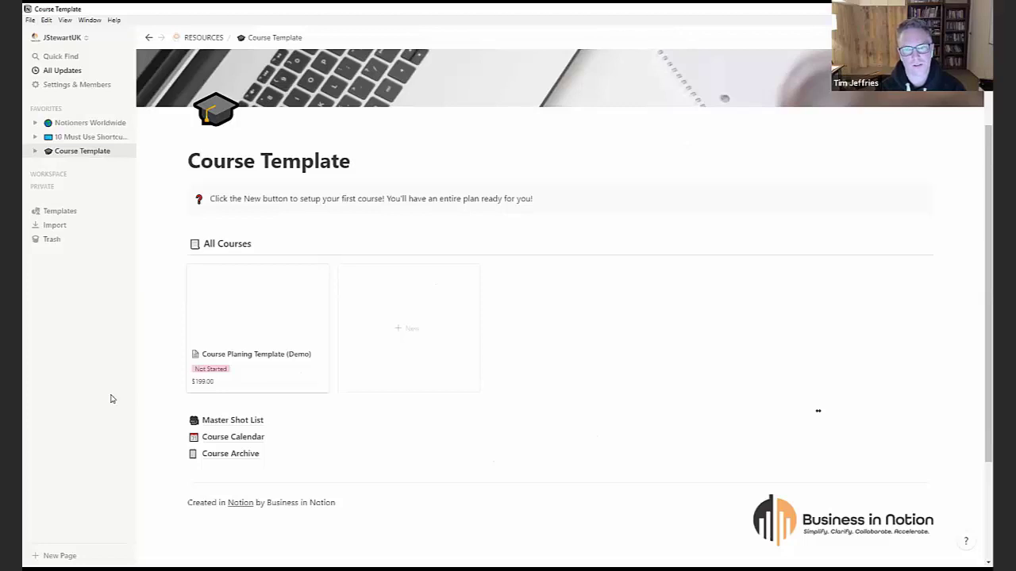
Step: Open the demo course preview again and look from Student Transformation down to the course outline
{"action": "mouse_move", "coordinate": [780, 310]}
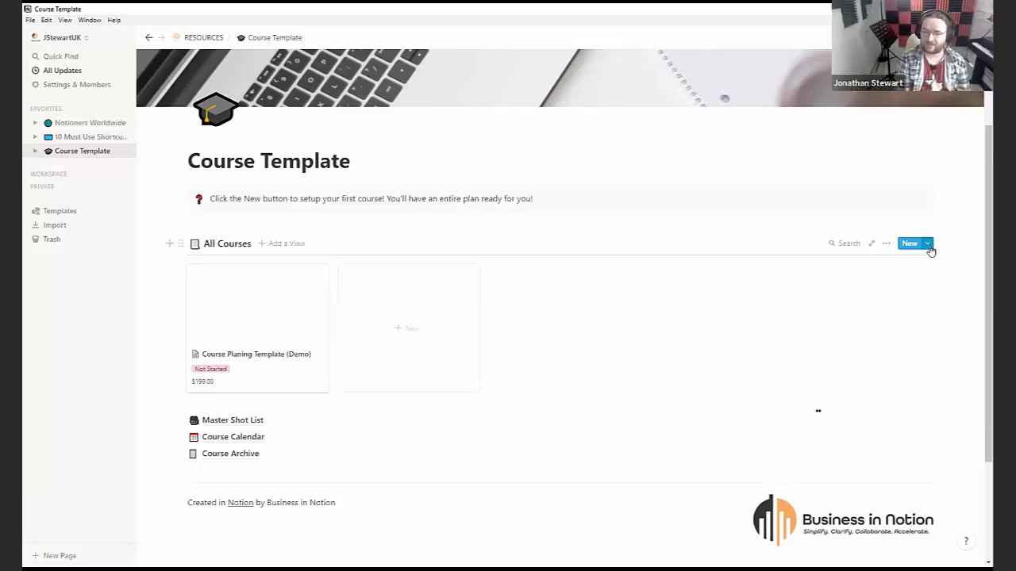
{"action": "left_click", "coordinate": [241, 320]}
{"action": "scroll", "coordinate": [376, 375], "scroll_direction": "down", "scroll_amount": 5}
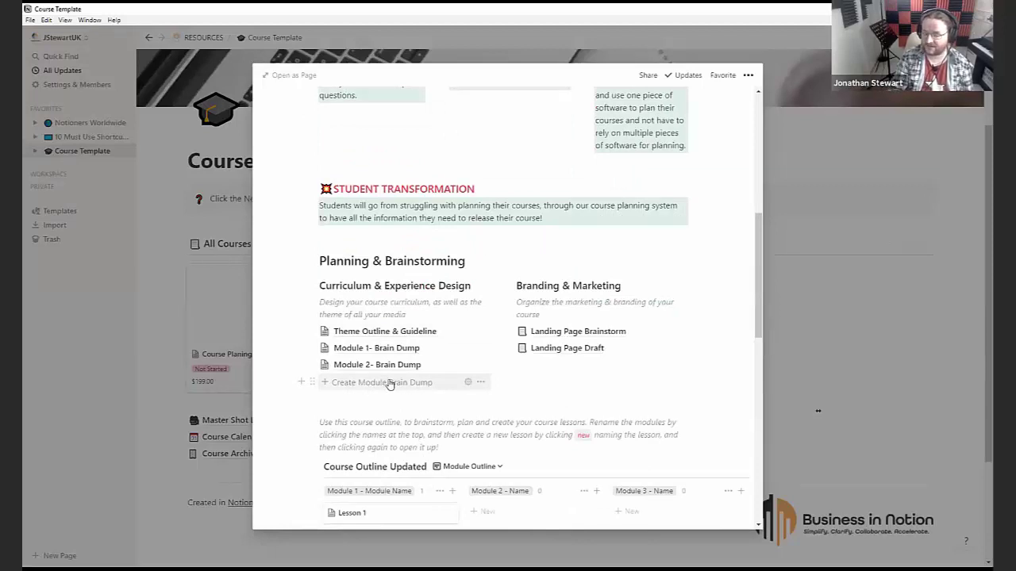
{"action": "scroll", "coordinate": [362, 410], "scroll_direction": "down", "scroll_amount": 1}
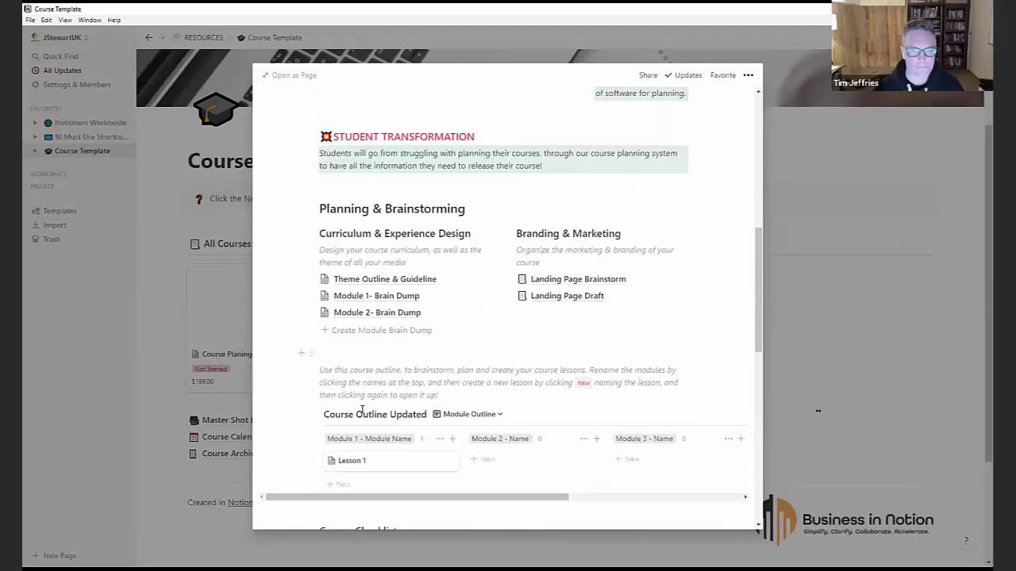
Step: Review the demo course's Planning & Brainstorming links and module outline, return to its properties, and close the preview
{"action": "scroll", "coordinate": [365, 406], "scroll_direction": "down", "scroll_amount": 2}
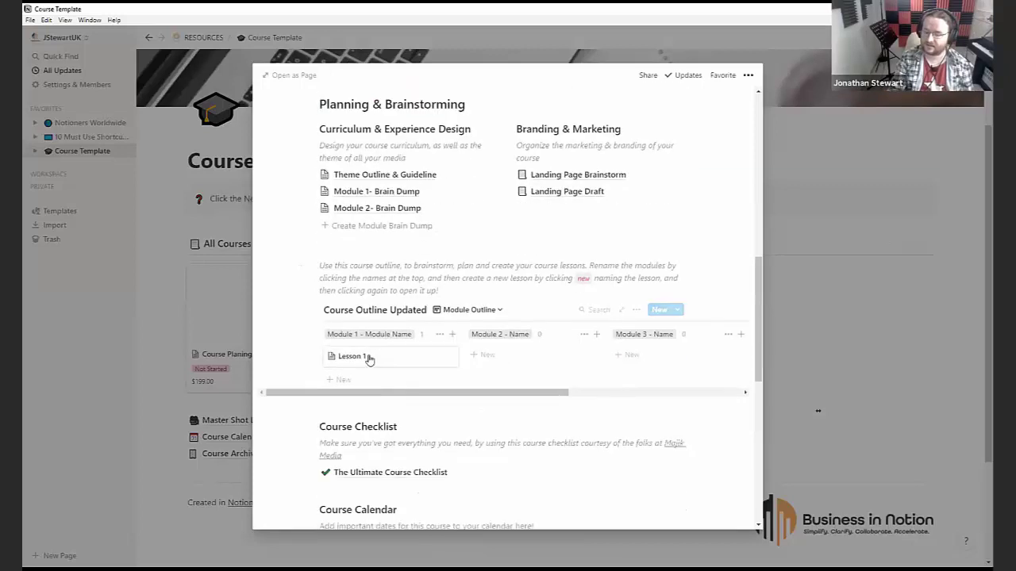
{"action": "scroll", "coordinate": [373, 349], "scroll_direction": "up", "scroll_amount": 1}
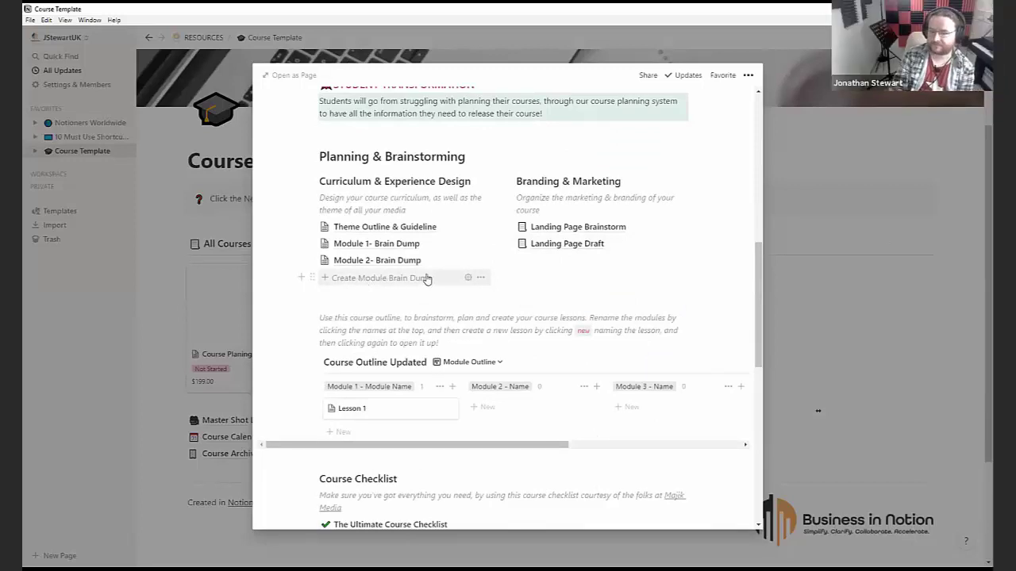
{"action": "left_click", "coordinate": [368, 244]}
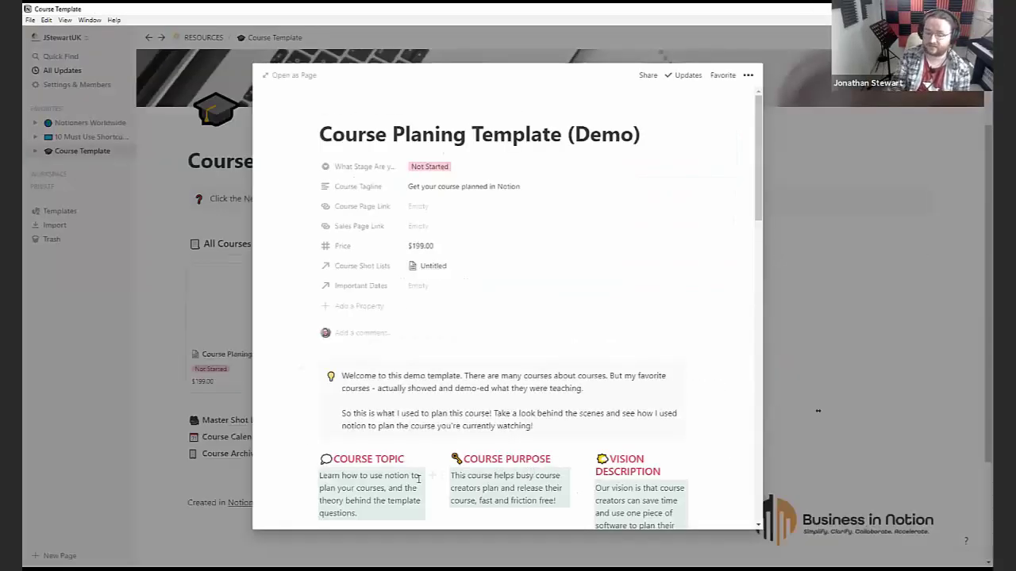
{"action": "scroll", "coordinate": [357, 421], "scroll_direction": "down", "scroll_amount": 3}
{"action": "scroll", "coordinate": [374, 401], "scroll_direction": "up", "scroll_amount": 5}
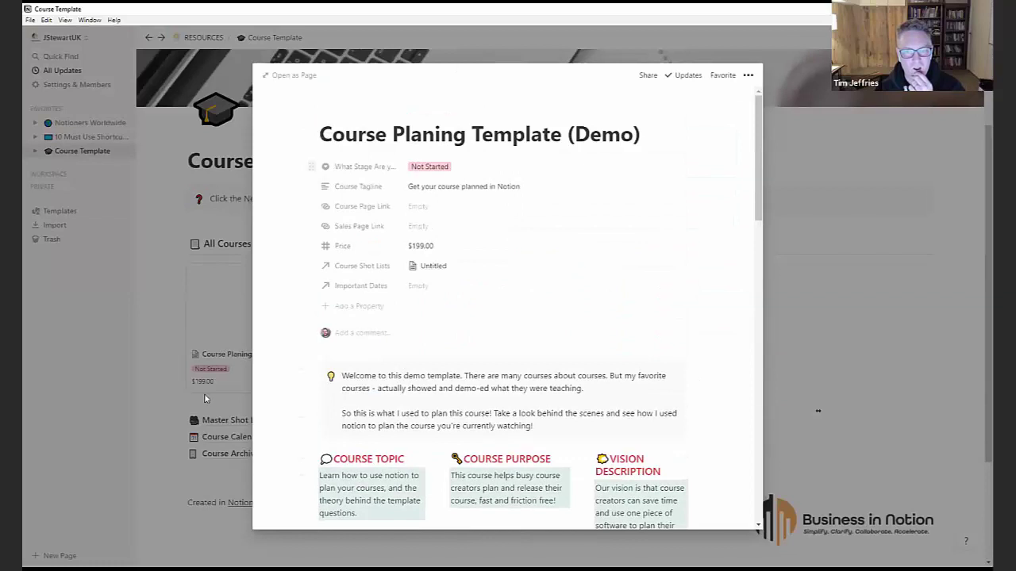
{"action": "left_click", "coordinate": [205, 419]}
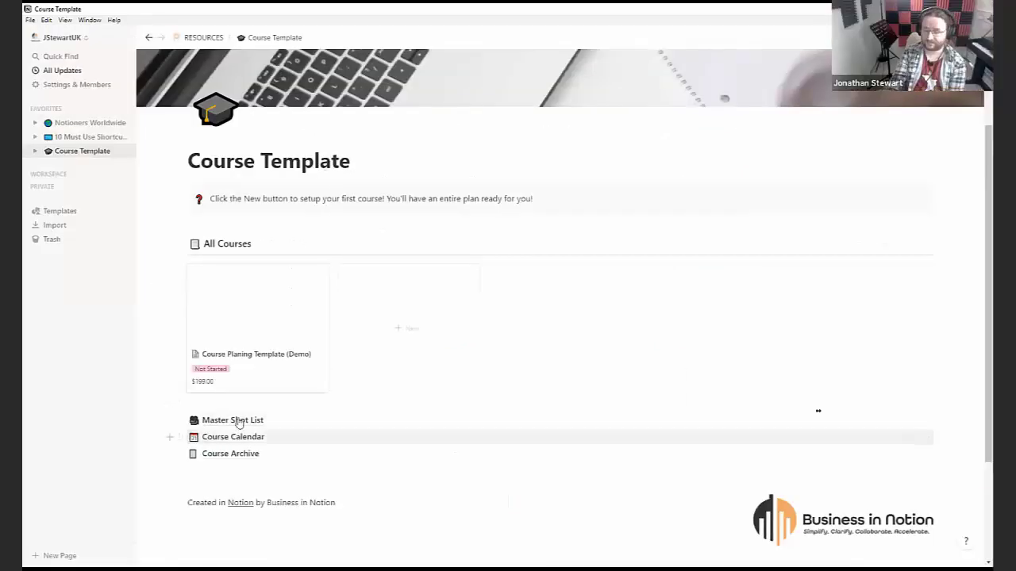
Step: Open the favorited Notioners Worldwide page, look through its introduction and template links, and enlarge the Introducing Notion image
{"action": "left_click", "coordinate": [75, 123]}
{"action": "scroll", "coordinate": [363, 444], "scroll_direction": "down", "scroll_amount": 2}
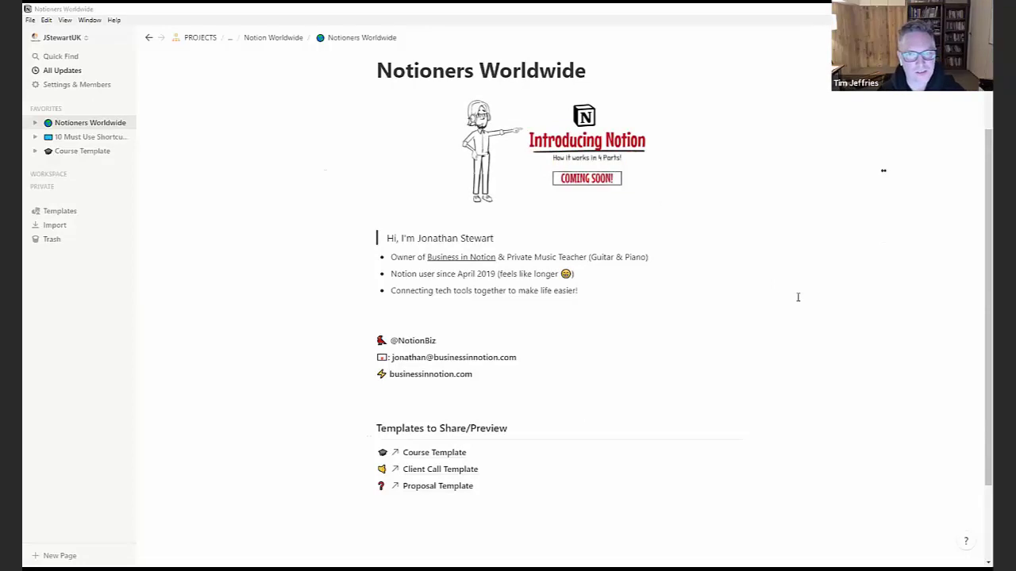
{"action": "scroll", "coordinate": [320, 473], "scroll_direction": "down", "scroll_amount": 3}
{"action": "scroll", "coordinate": [568, 432], "scroll_direction": "up", "scroll_amount": 1}
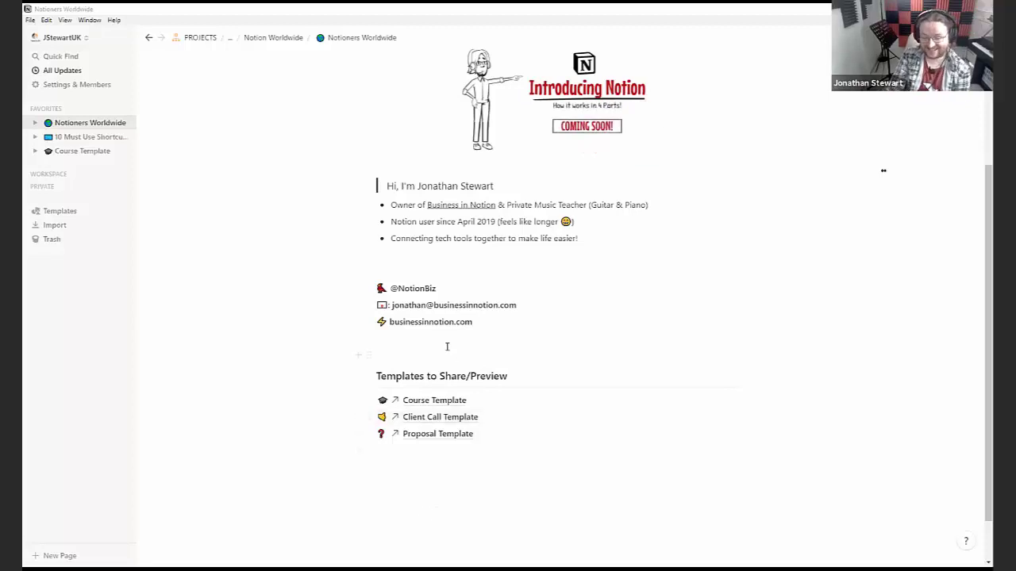
{"action": "scroll", "coordinate": [448, 343], "scroll_direction": "up", "scroll_amount": 1}
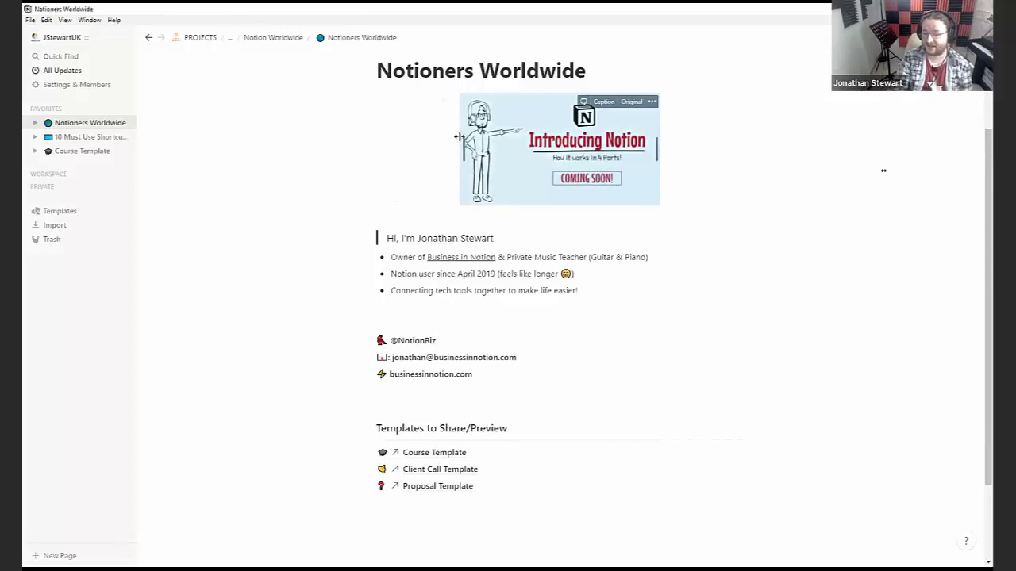
{"action": "left_click_drag", "start_coordinate": [461, 151], "coordinate": [405, 149]}
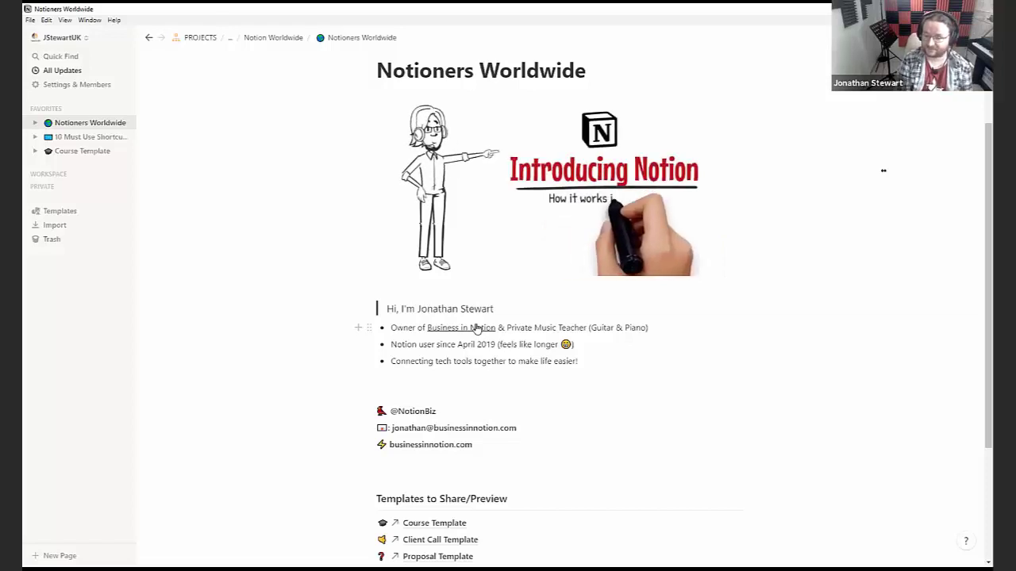
Step: Go from the Client Call Template link to its Client Calls Template database and hide the sidebar
{"action": "scroll", "coordinate": [428, 436], "scroll_direction": "down", "scroll_amount": 3}
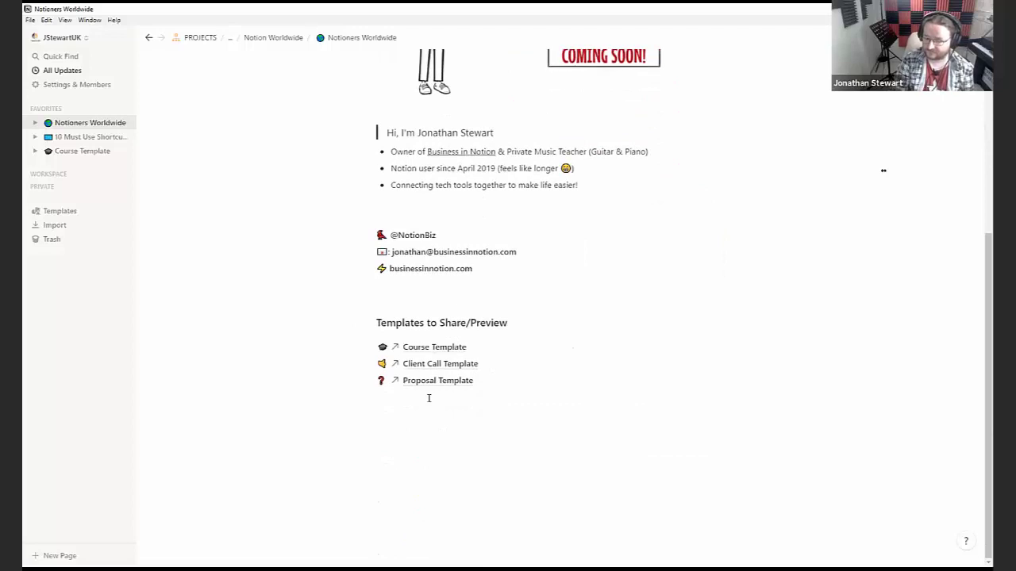
{"action": "left_click", "coordinate": [515, 396]}
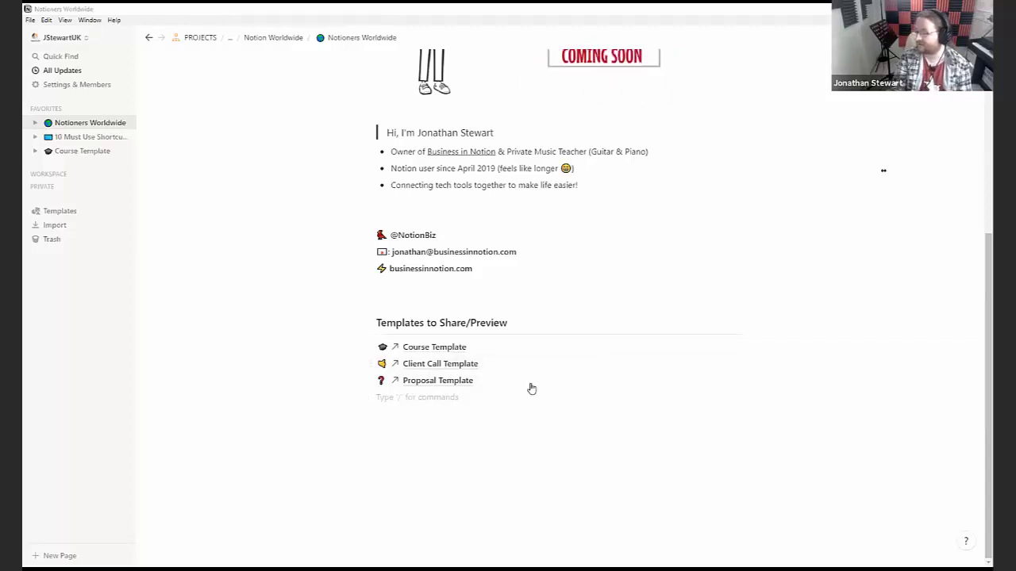
{"action": "left_click", "coordinate": [438, 364]}
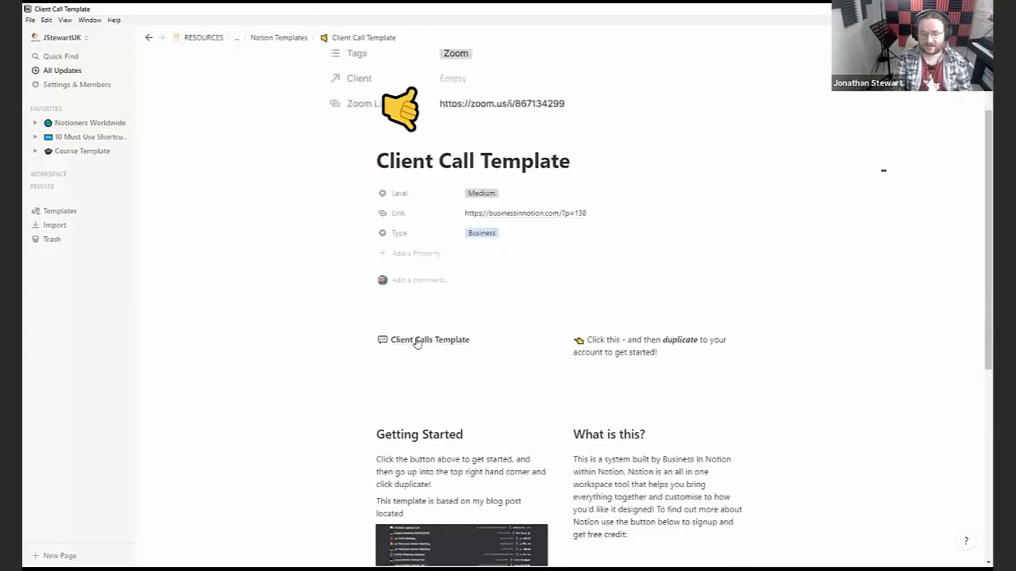
{"action": "left_click", "coordinate": [438, 344]}
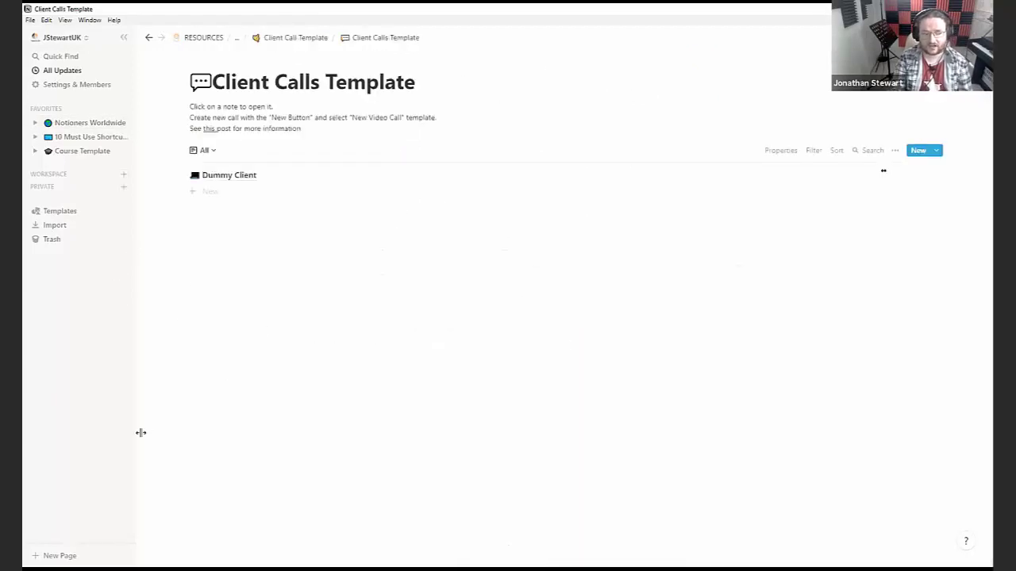
{"action": "key", "text": "ctrl+backslash"}
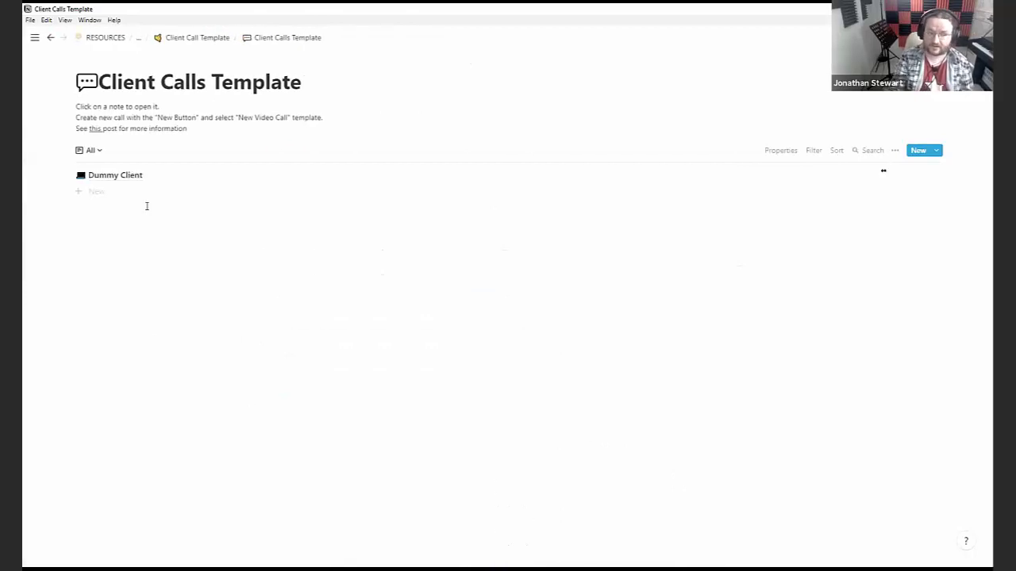
Step: Preview the Dummy Client call note, and check the templates offered for new entries without creating one
{"action": "left_click", "coordinate": [121, 176]}
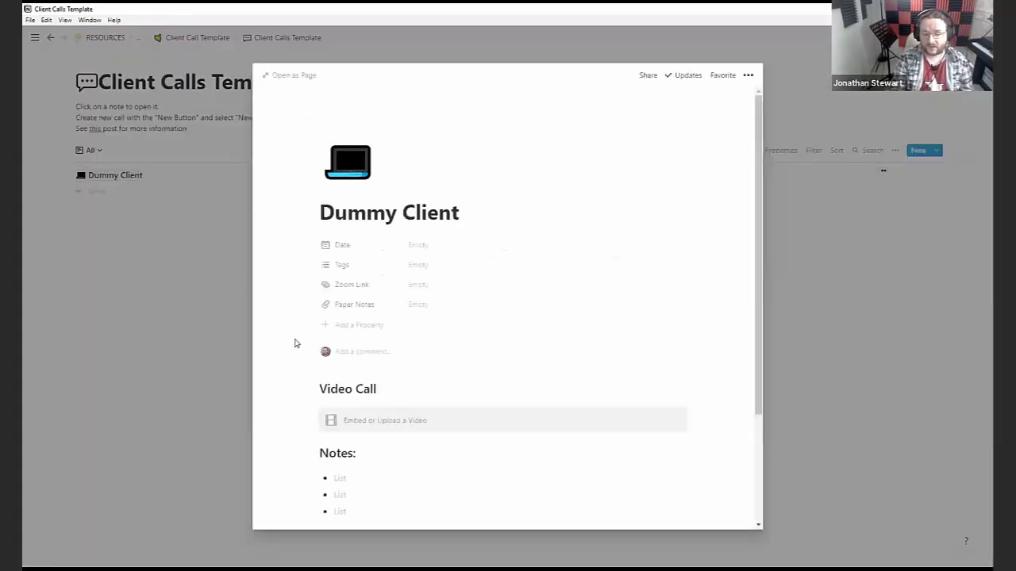
{"action": "scroll", "coordinate": [293, 342], "scroll_direction": "down", "scroll_amount": 1}
{"action": "left_click", "coordinate": [154, 283]}
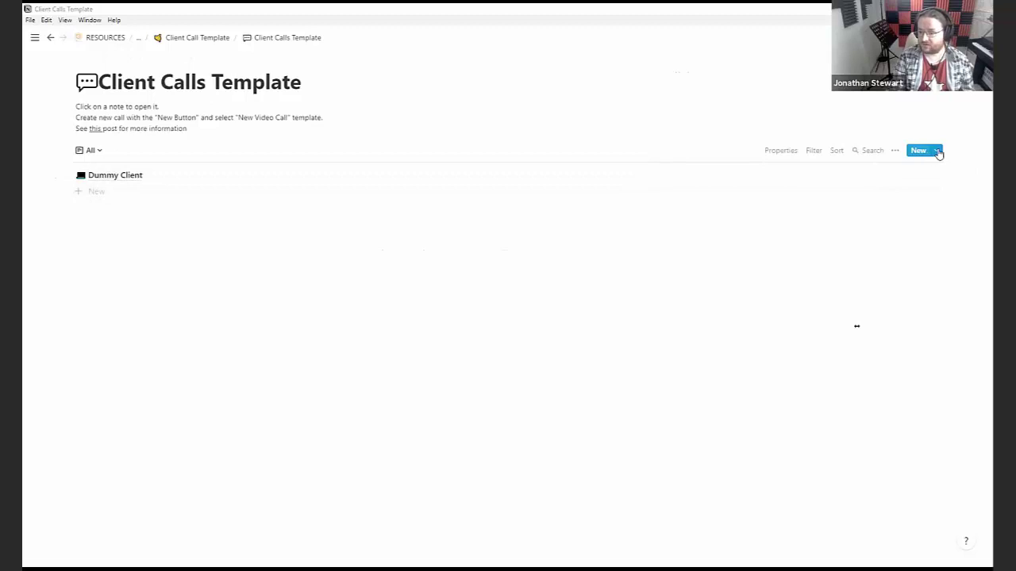
{"action": "left_click", "coordinate": [936, 150]}
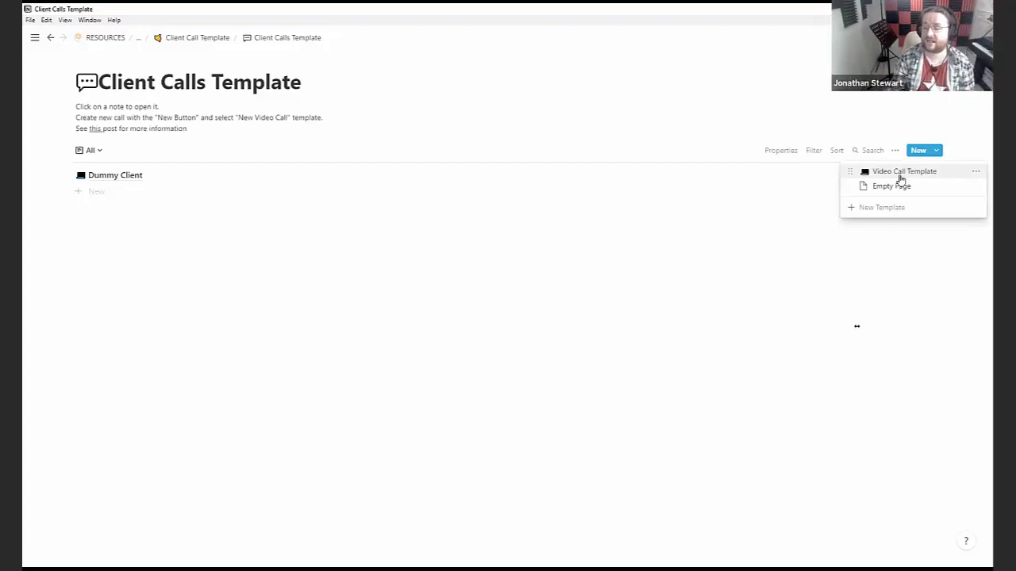
{"action": "left_click", "coordinate": [106, 182]}
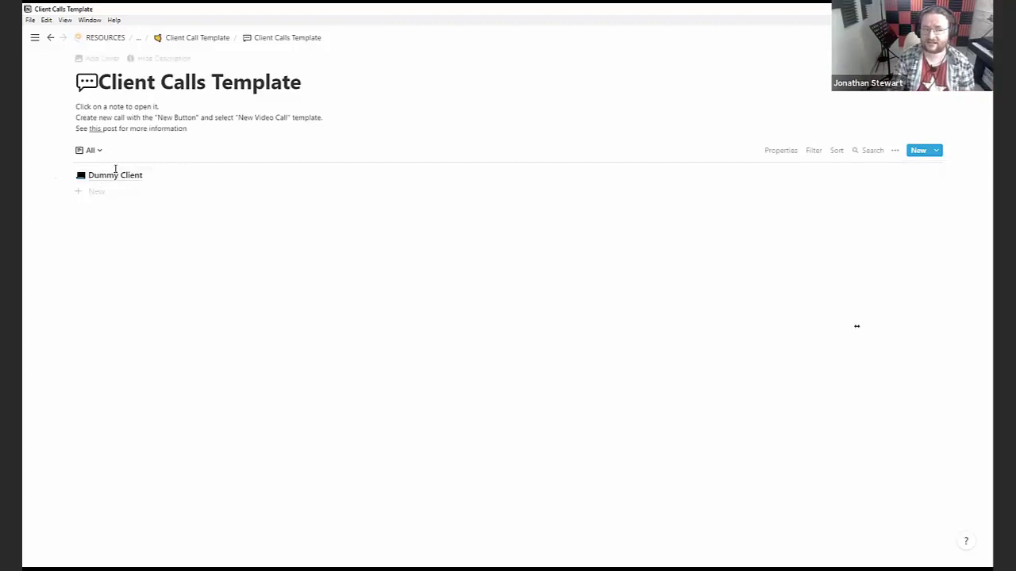
Step: Open the Dummy Client entry as a full page and view its Video Call, Notes and Action Items sections
{"action": "left_click", "coordinate": [115, 176]}
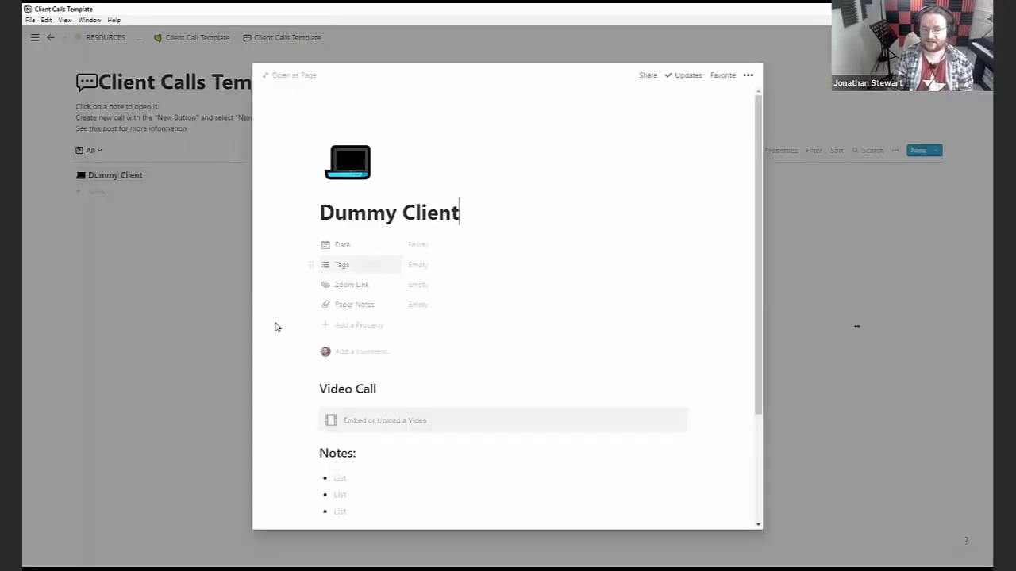
{"action": "left_click", "coordinate": [277, 77]}
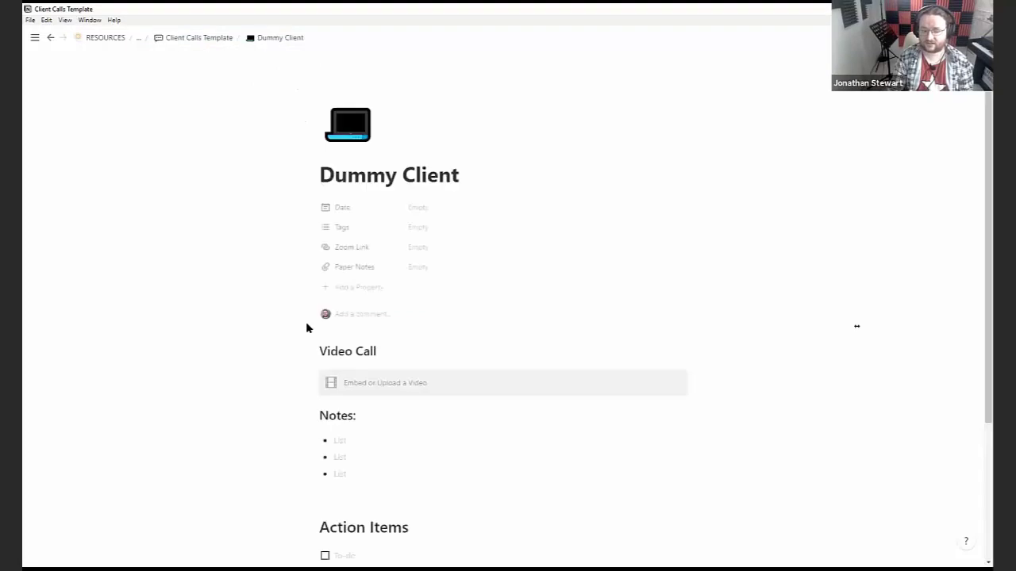
{"action": "scroll", "coordinate": [306, 325], "scroll_direction": "down", "scroll_amount": 2}
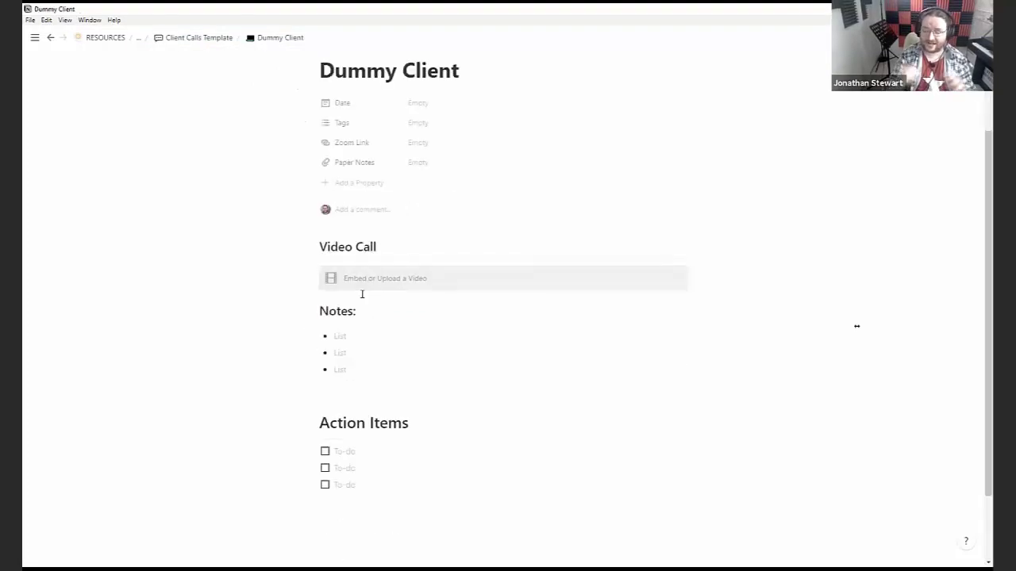
Step: Check the embed link and file upload options of the Video Call block without adding a video
{"action": "left_click", "coordinate": [399, 278]}
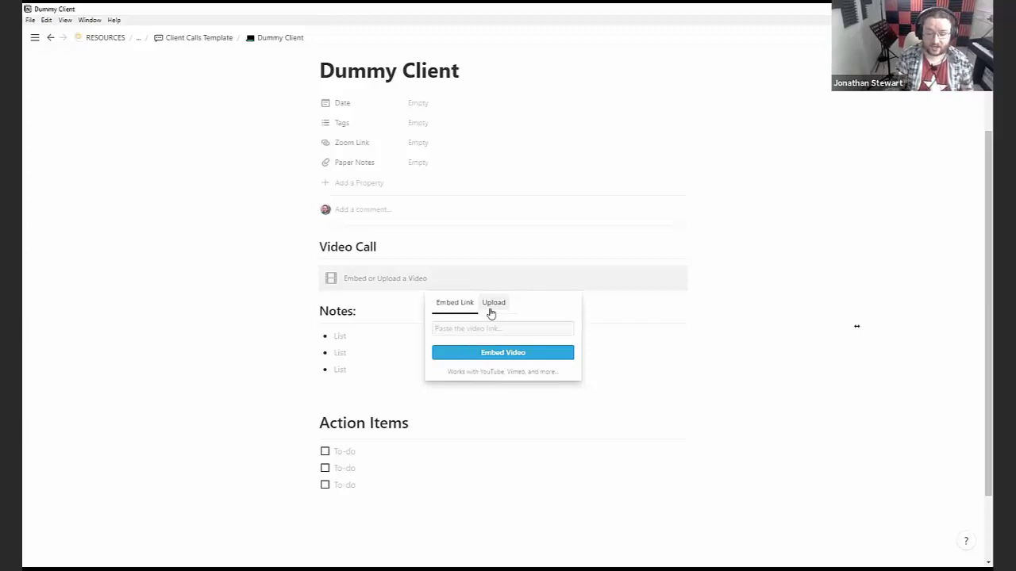
{"action": "left_click", "coordinate": [492, 310]}
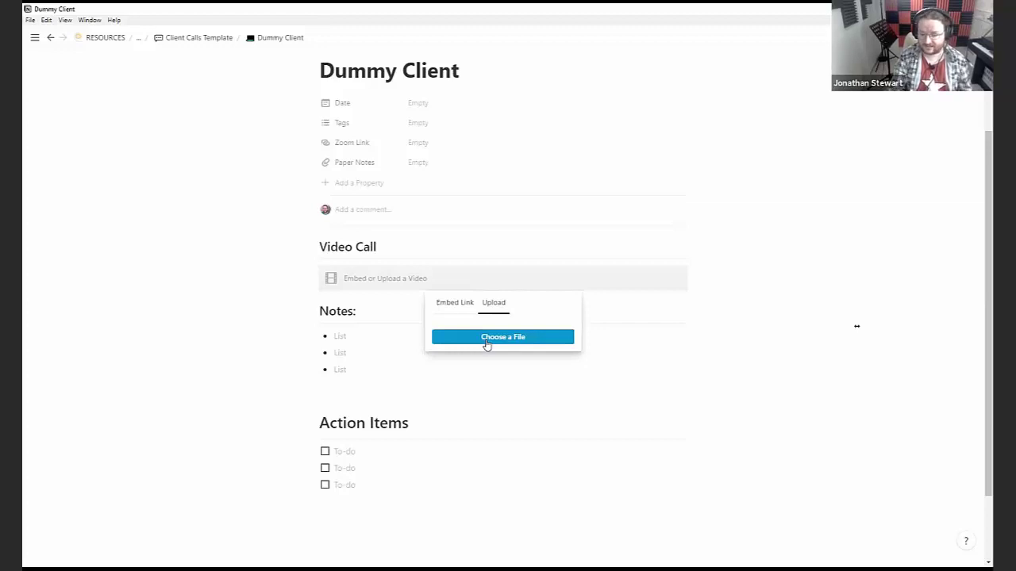
{"action": "left_click", "coordinate": [354, 336]}
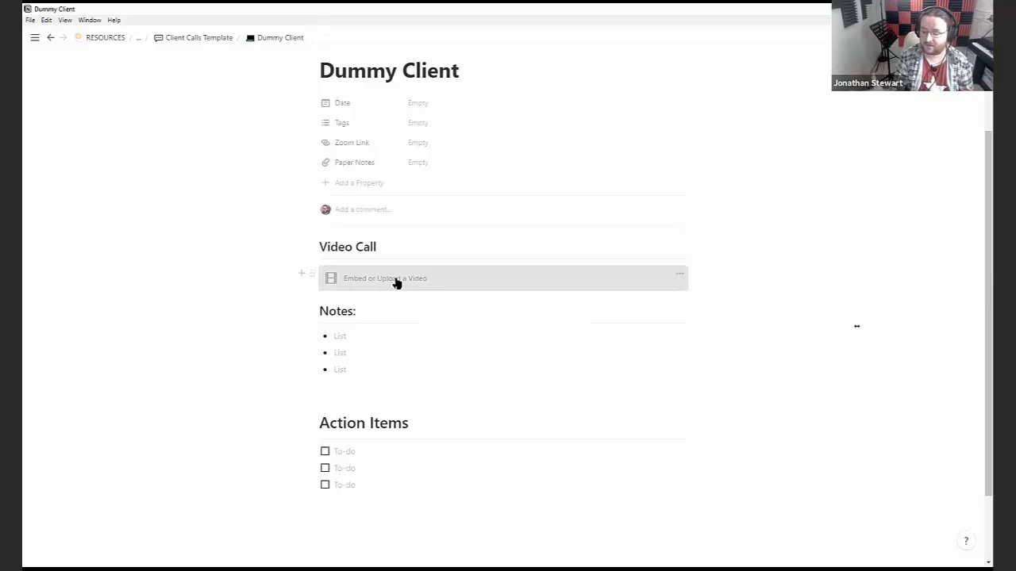
{"action": "left_click", "coordinate": [396, 282]}
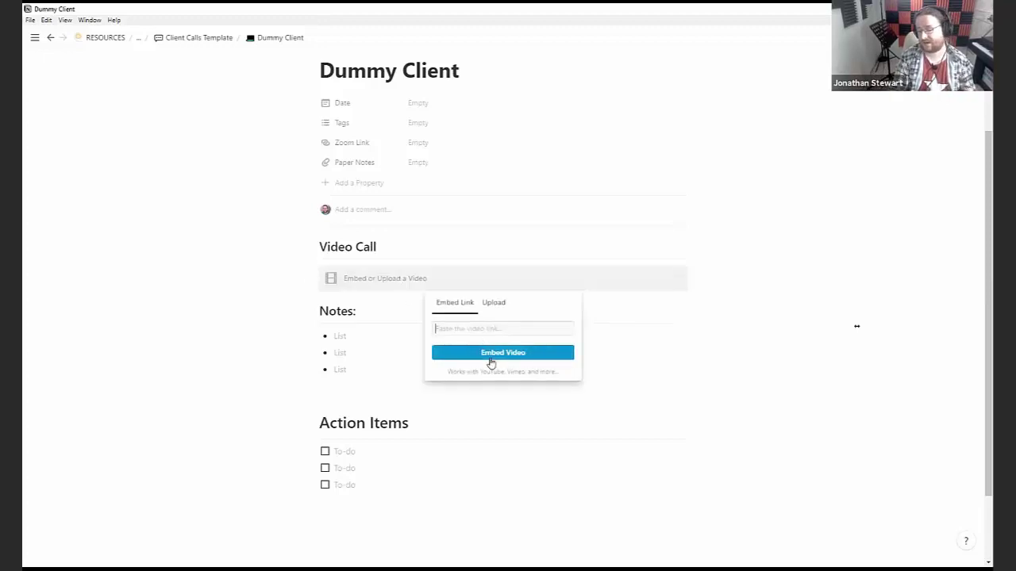
{"action": "left_click", "coordinate": [220, 412]}
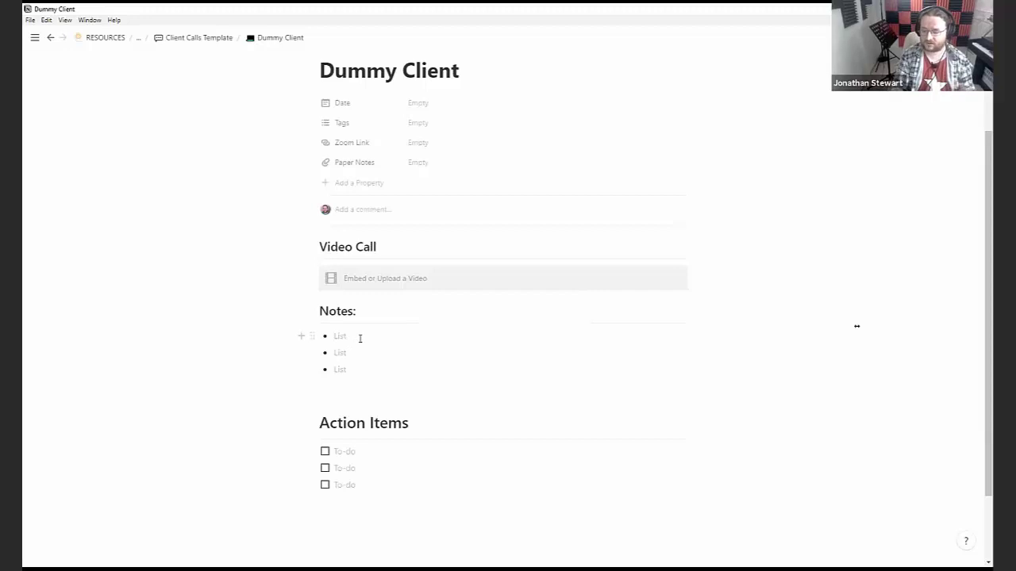
Step: Examine the Dummy Client page's Notes and Action Items sections, and return to its properties
{"action": "scroll", "coordinate": [383, 361], "scroll_direction": "down", "scroll_amount": 1}
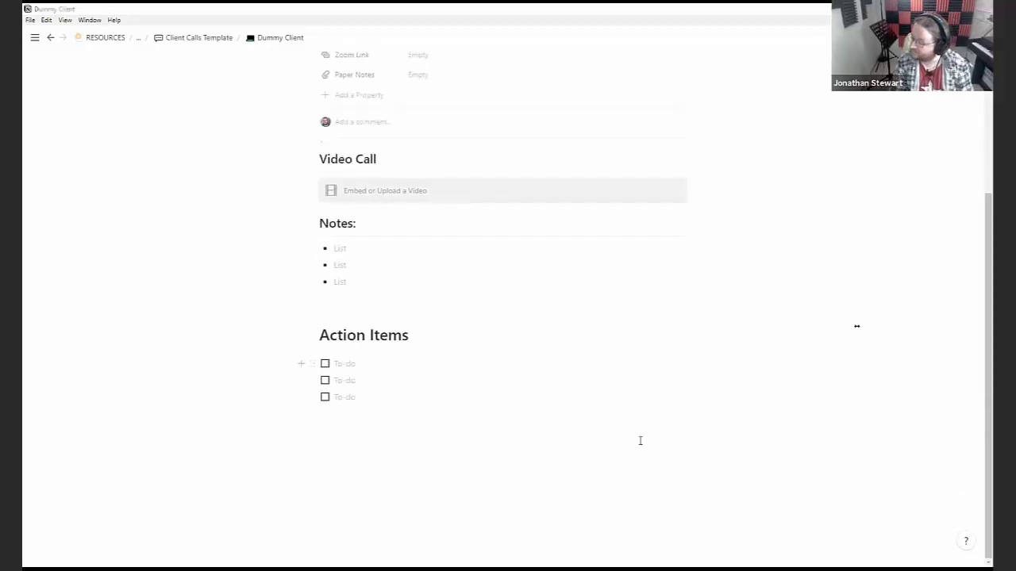
{"action": "left_click", "coordinate": [455, 441]}
{"action": "left_click", "coordinate": [356, 362]}
{"action": "scroll", "coordinate": [379, 418], "scroll_direction": "up", "scroll_amount": 2}
{"action": "scroll", "coordinate": [384, 426], "scroll_direction": "up", "scroll_amount": 1}
{"action": "scroll", "coordinate": [390, 432], "scroll_direction": "down", "scroll_amount": 1}
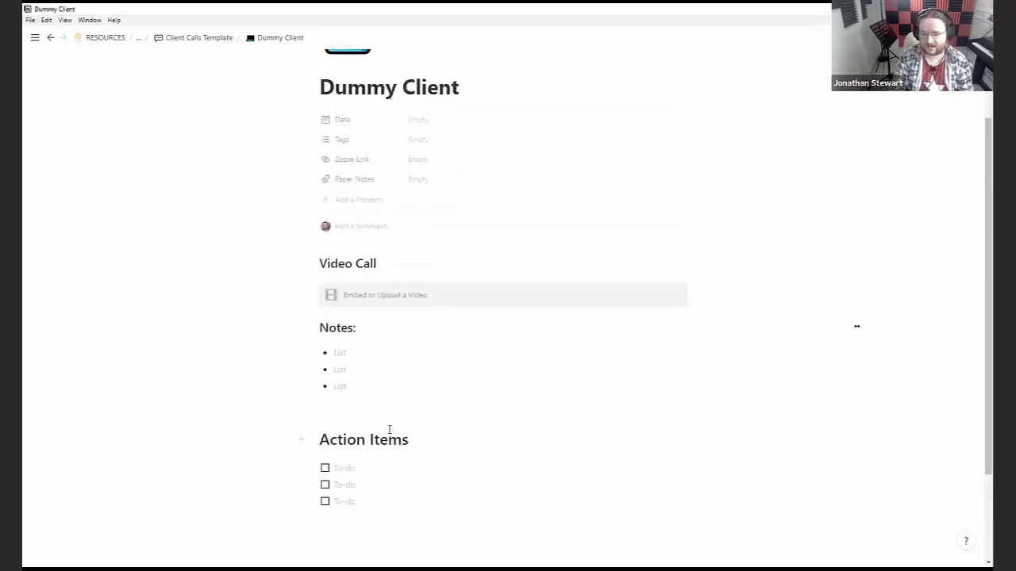
{"action": "scroll", "coordinate": [388, 431], "scroll_direction": "up", "scroll_amount": 1}
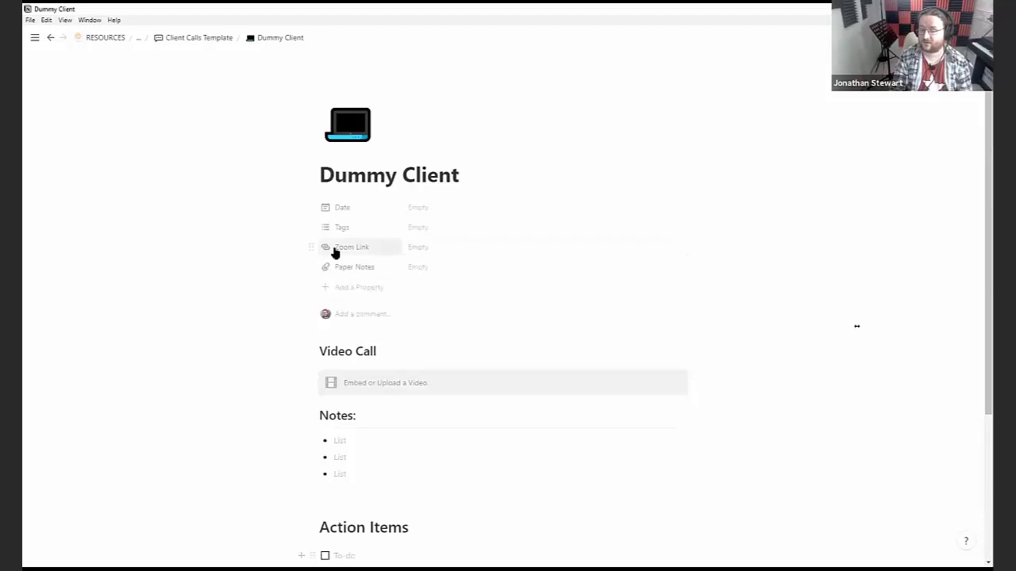
Step: Inspect the Zoom Link property and the Dummy Client page's sharing settings without changing them
{"action": "left_click", "coordinate": [423, 251]}
{"action": "left_click", "coordinate": [395, 267]}
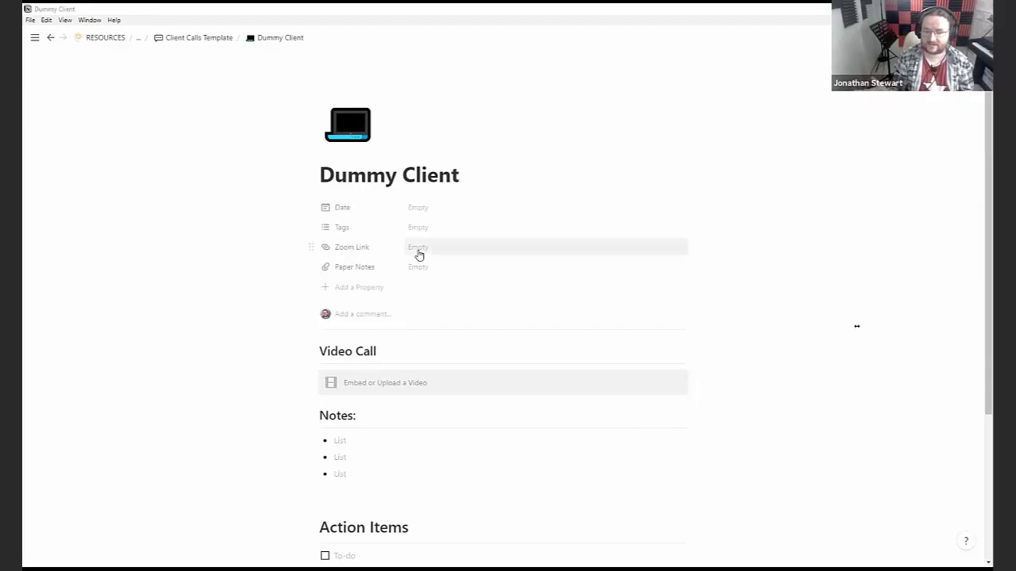
{"action": "left_click", "coordinate": [861, 38]}
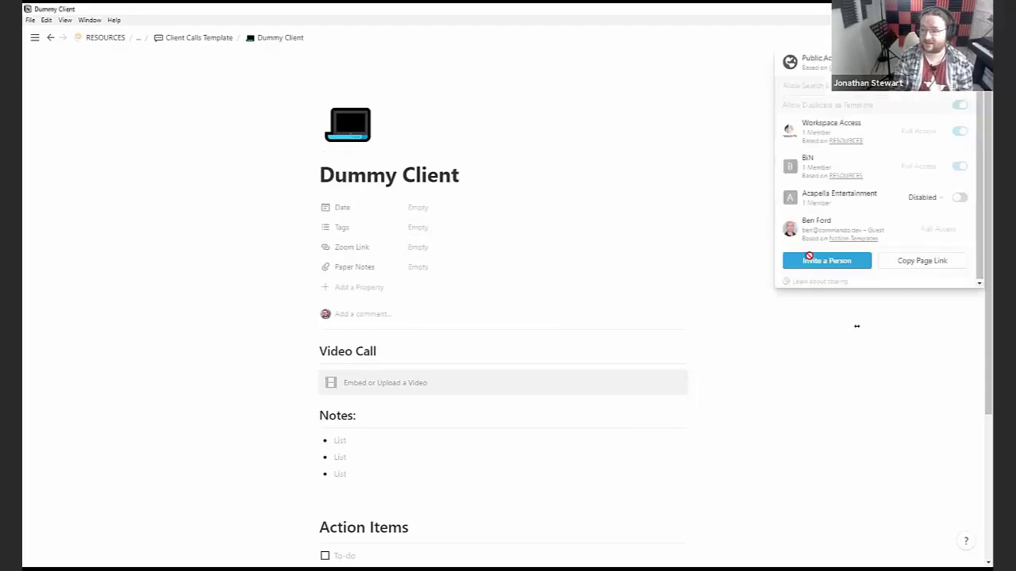
{"action": "left_click", "coordinate": [224, 109]}
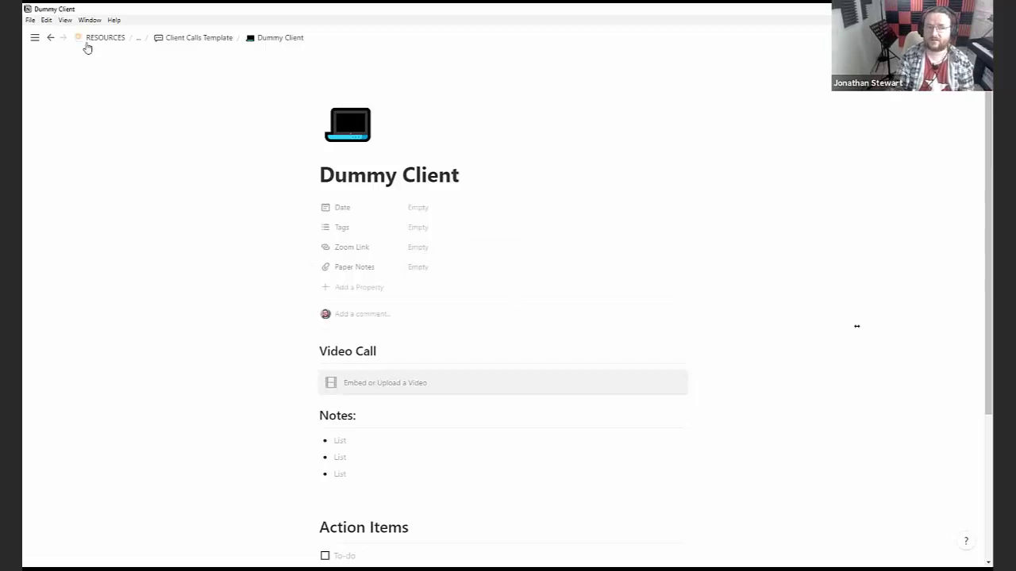
Step: Go back through the Client Calls Template database to the Client Call Template page and display its sharing settings
{"action": "left_click", "coordinate": [181, 39]}
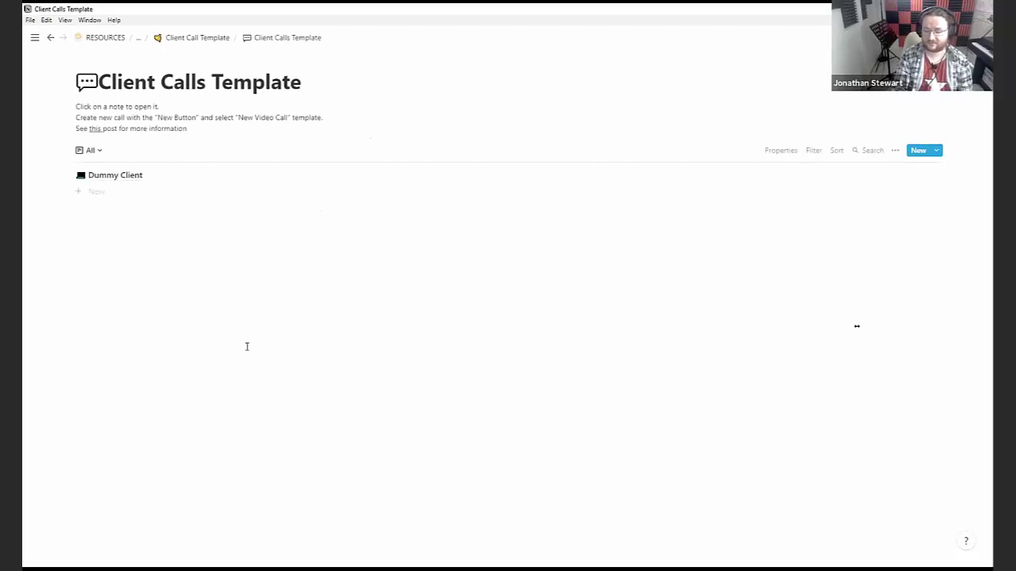
{"action": "left_click", "coordinate": [176, 39]}
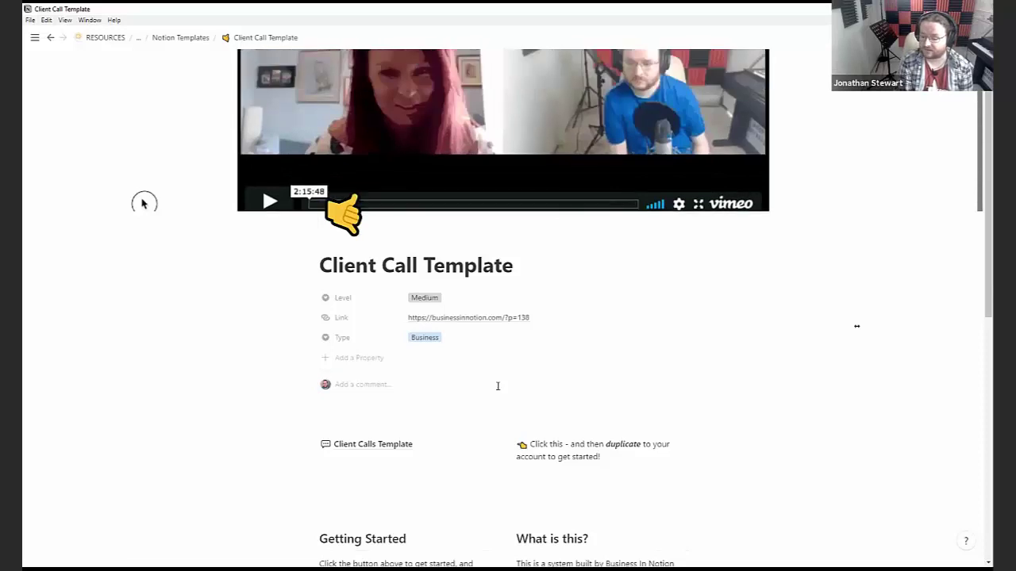
{"action": "left_click", "coordinate": [867, 37]}
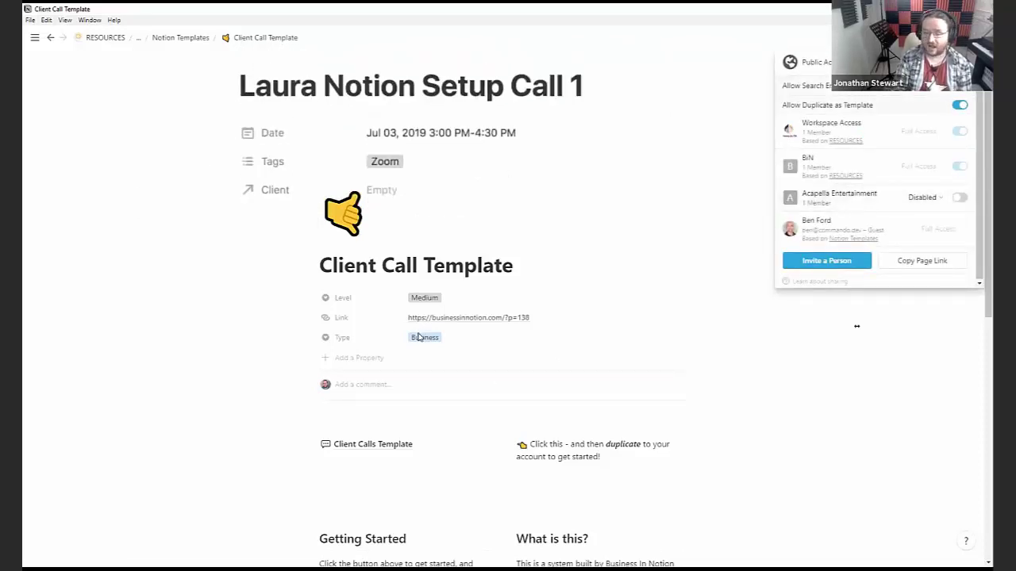
Step: Close the sharing settings and look over the Client Call Template page's database link, Getting Started and What is this? sections
{"action": "left_click", "coordinate": [480, 452]}
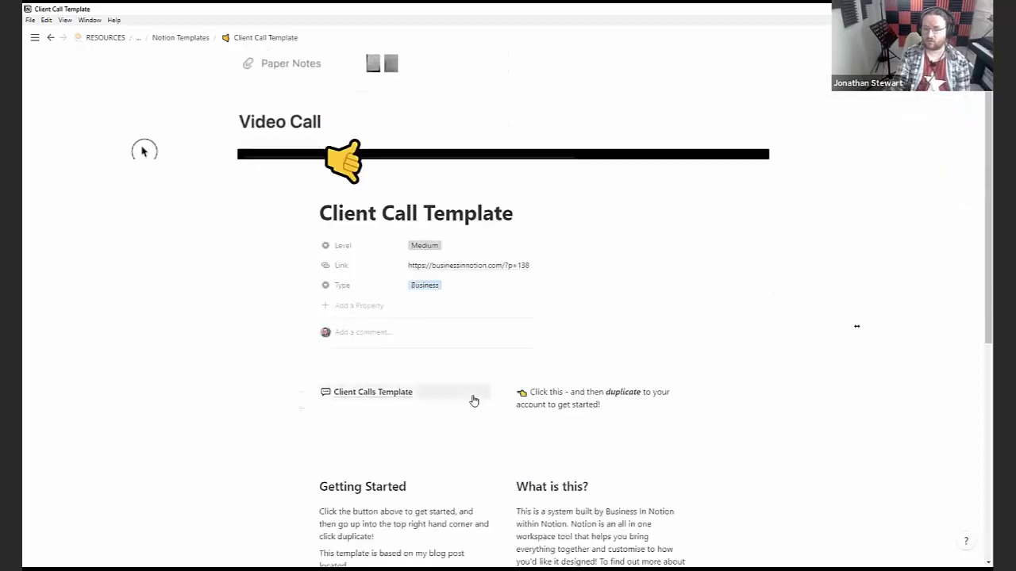
{"action": "scroll", "coordinate": [466, 399], "scroll_direction": "down", "scroll_amount": 2}
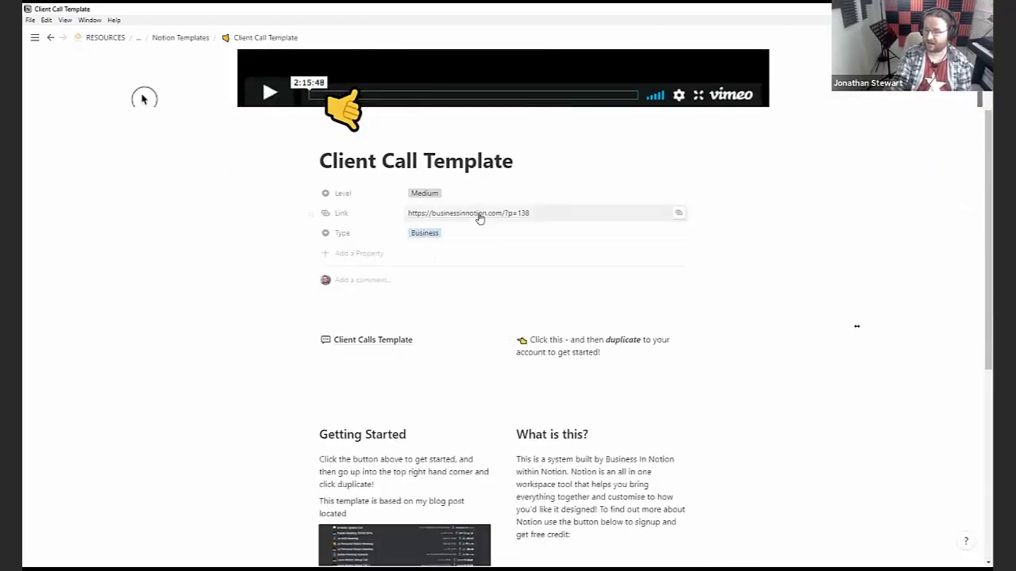
{"action": "scroll", "coordinate": [468, 456], "scroll_direction": "down", "scroll_amount": 1}
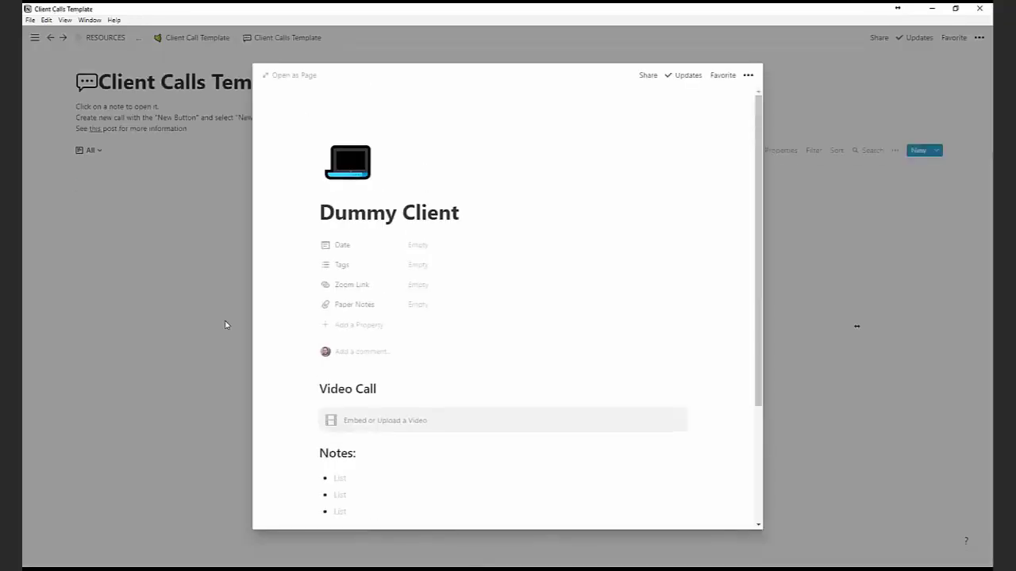
Step: Close the Dummy Client preview and open the favorite page Notioners Worldwide at its Templates to Share/Preview list
{"action": "left_click", "coordinate": [226, 322]}
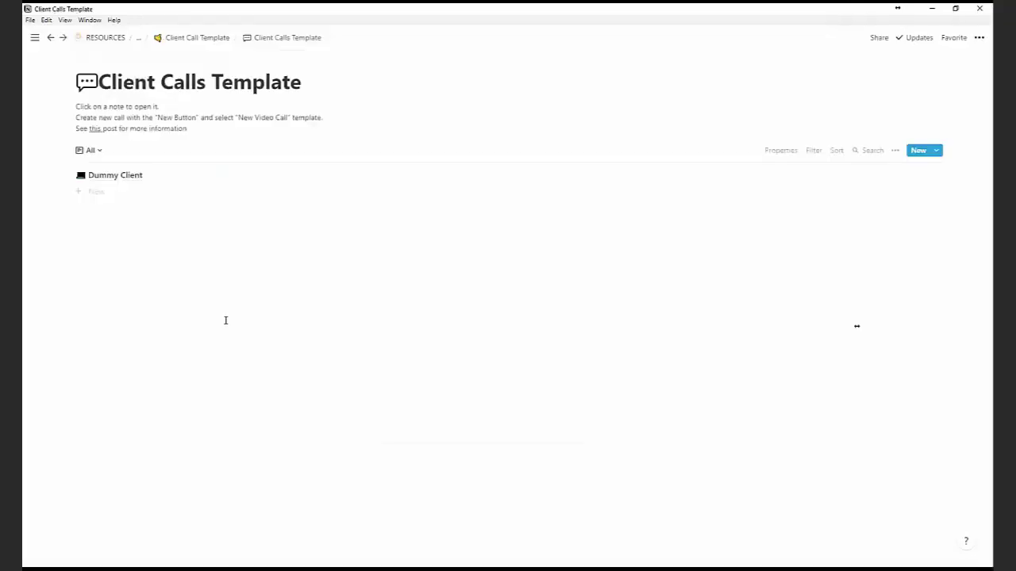
{"action": "left_click", "coordinate": [124, 37]}
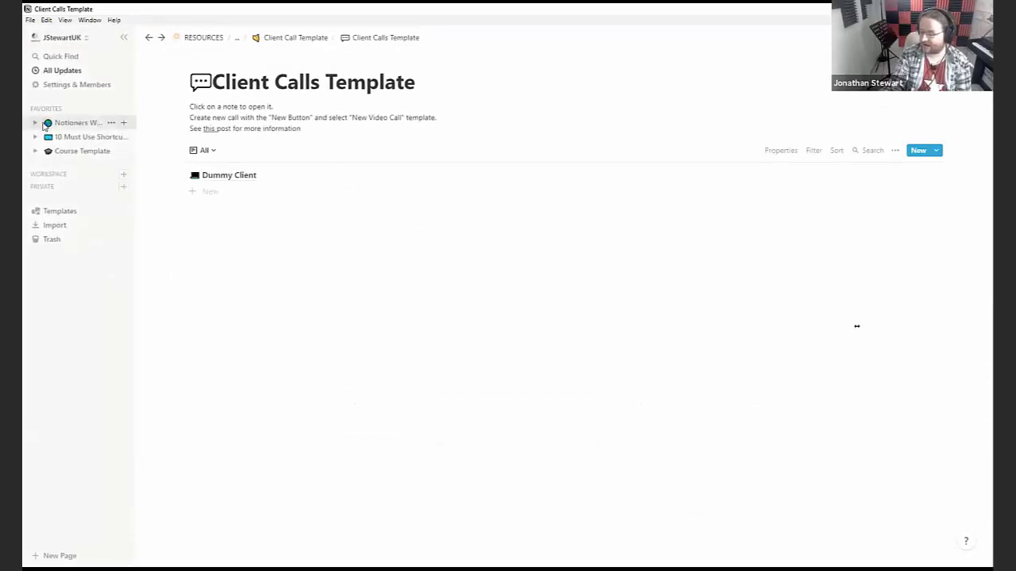
{"action": "left_click", "coordinate": [46, 124]}
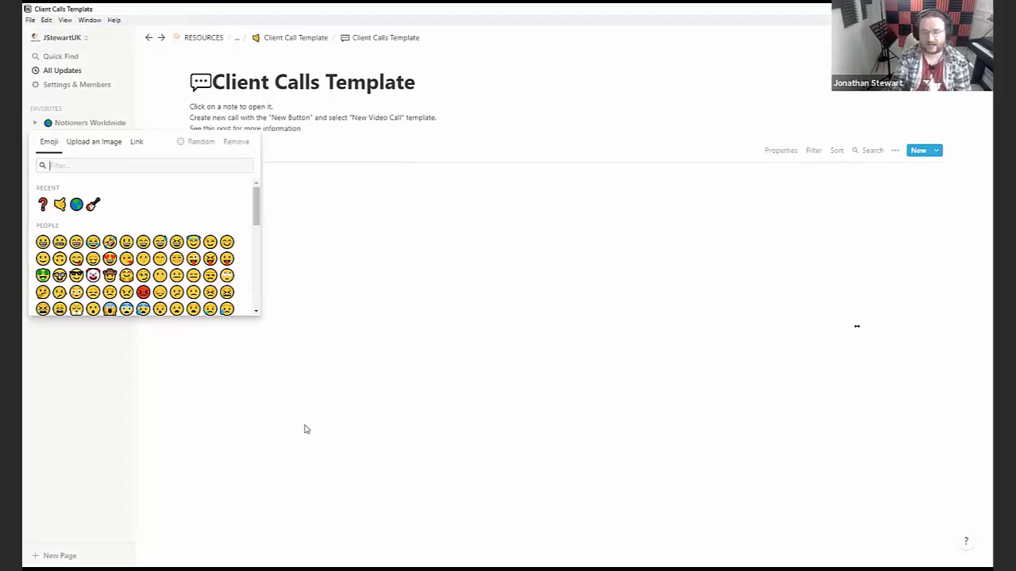
{"action": "left_click", "coordinate": [233, 321]}
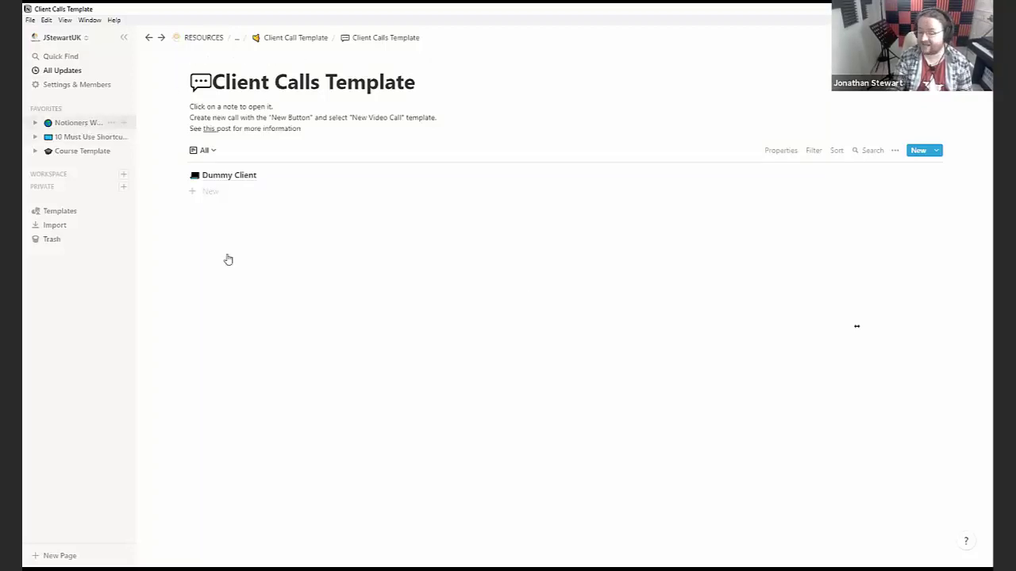
{"action": "left_click", "coordinate": [79, 123]}
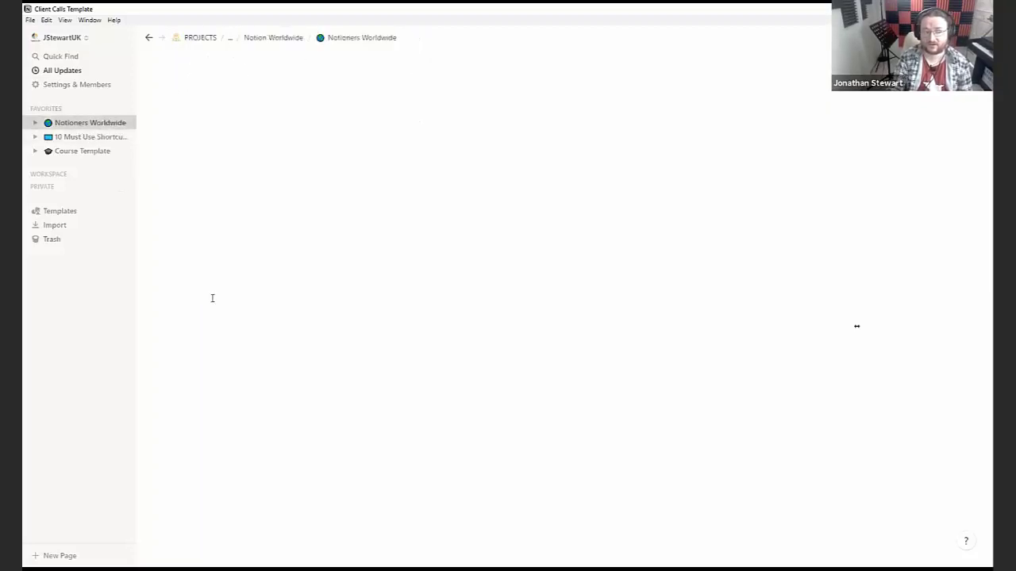
{"action": "scroll", "coordinate": [208, 300], "scroll_direction": "down", "scroll_amount": 2}
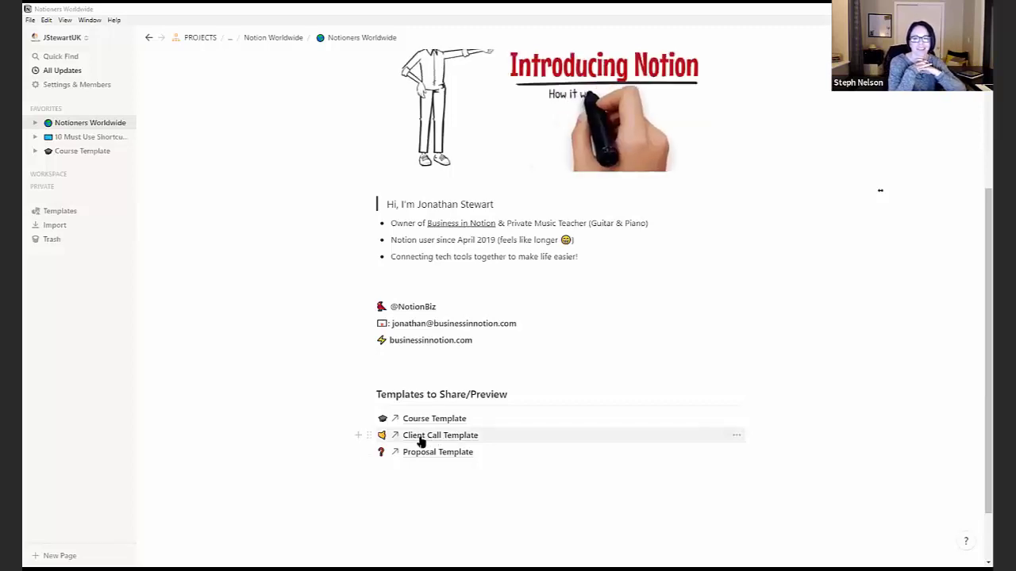
{"action": "left_click", "coordinate": [413, 285]}
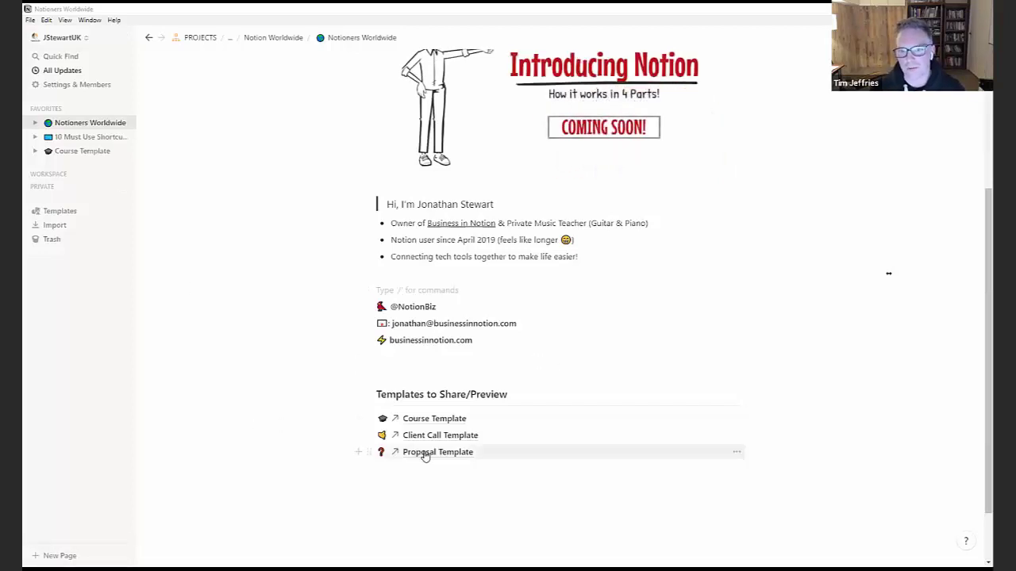
{"action": "left_click", "coordinate": [414, 357]}
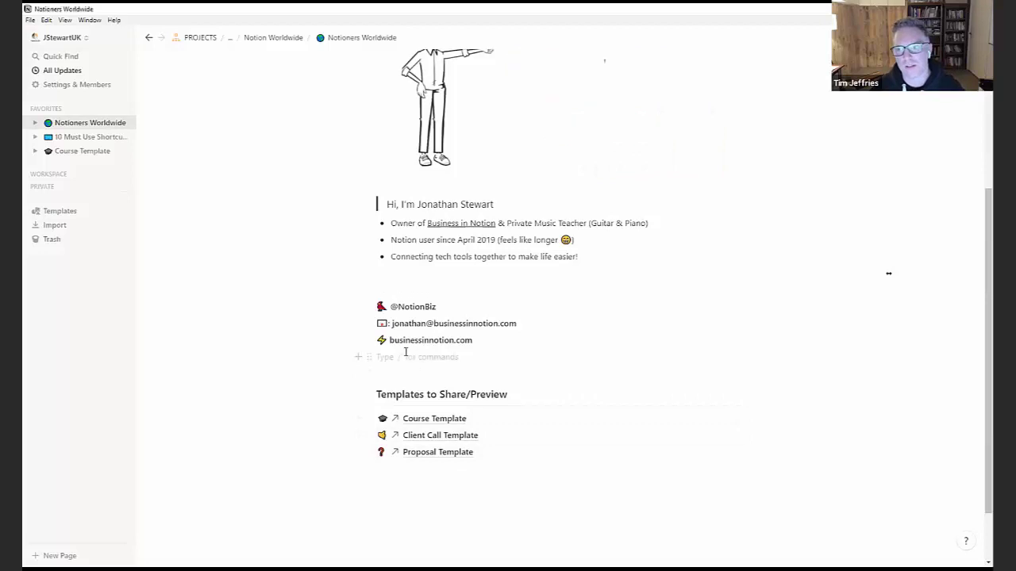